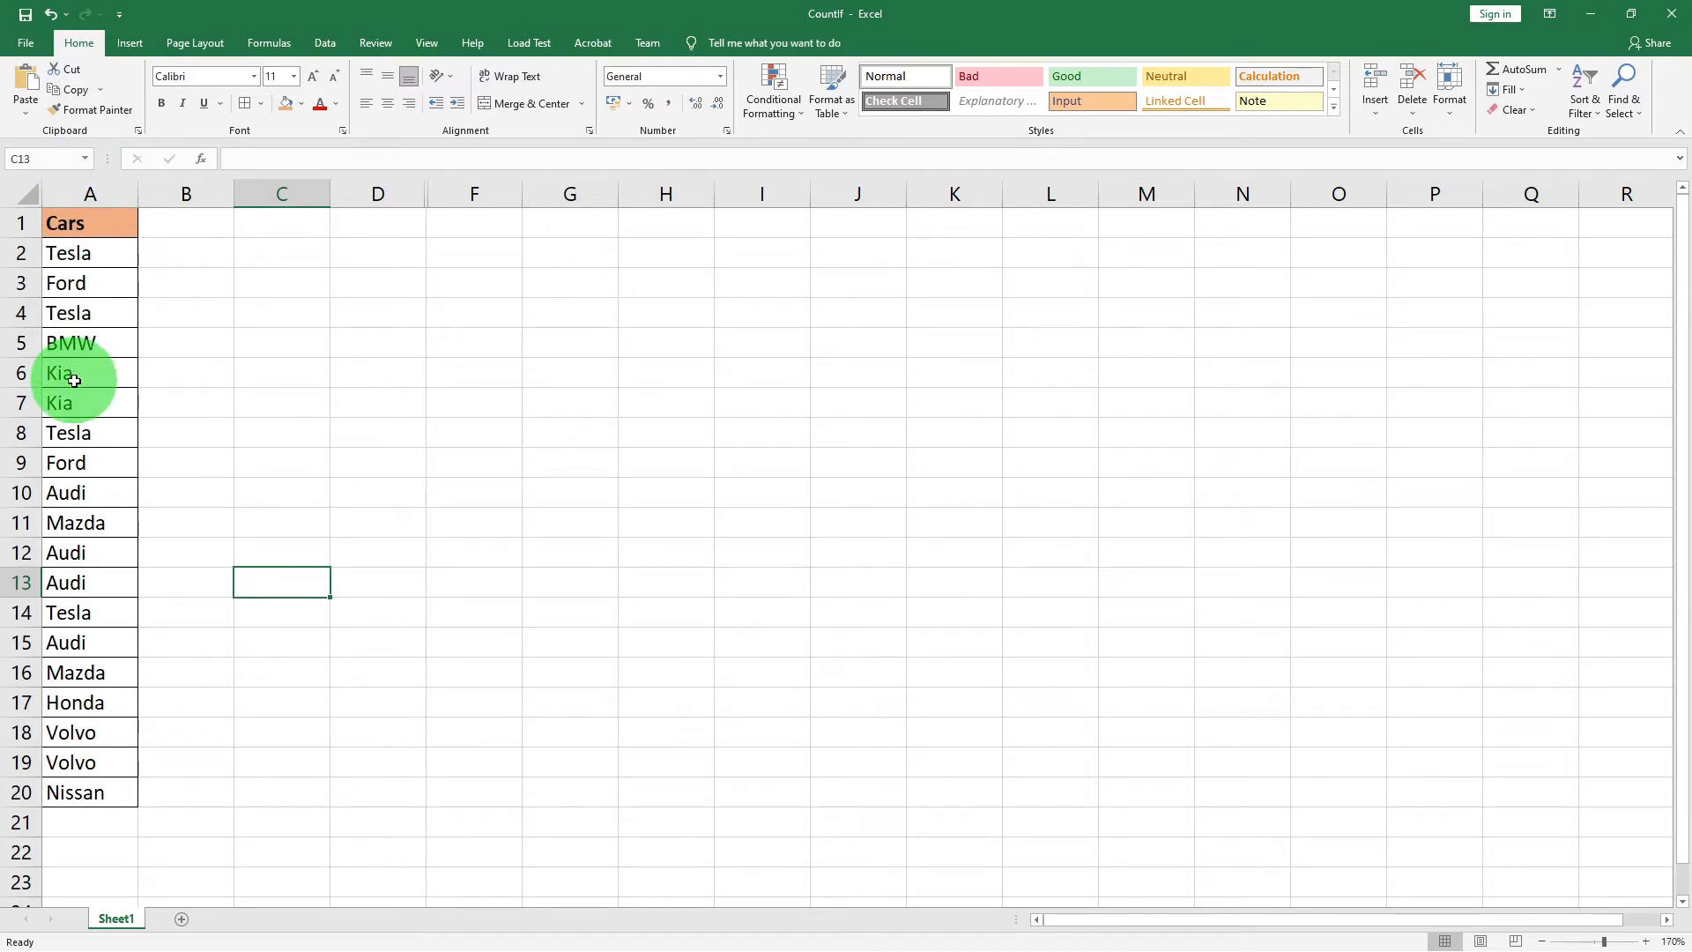
# Step: Examine the Cars list in column A and the cells in it that contain Tesla
pyautogui.click(80, 312)
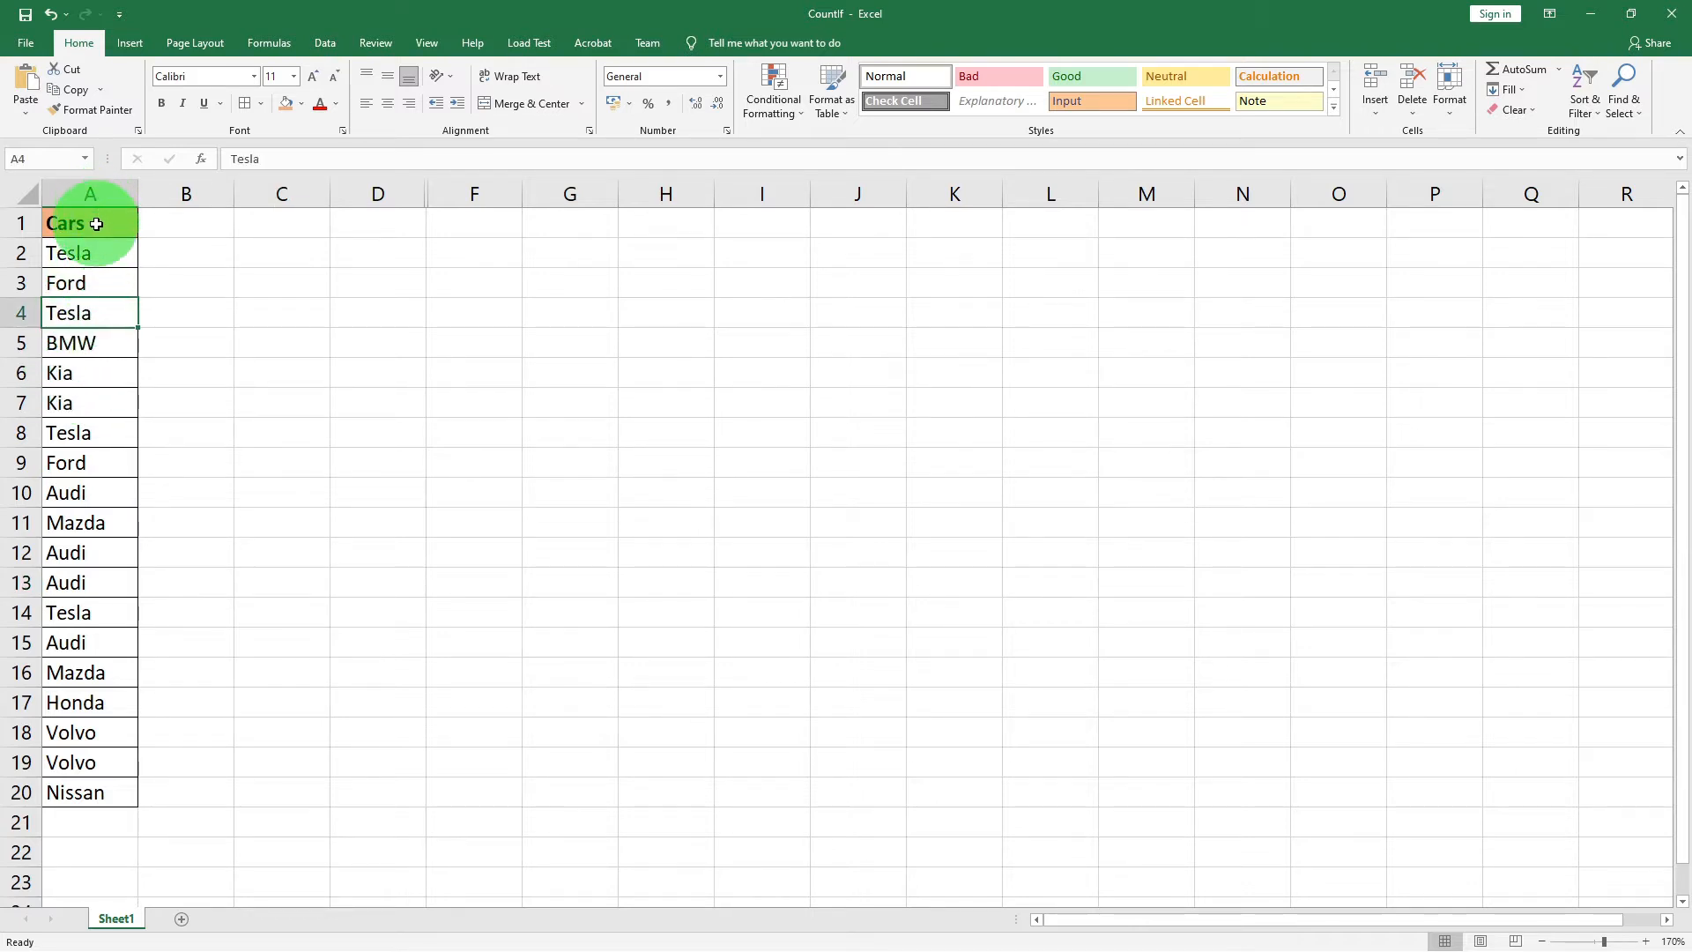
pyautogui.moveTo(96, 224); pyautogui.dragTo(97, 794)
pyautogui.click(160, 739)
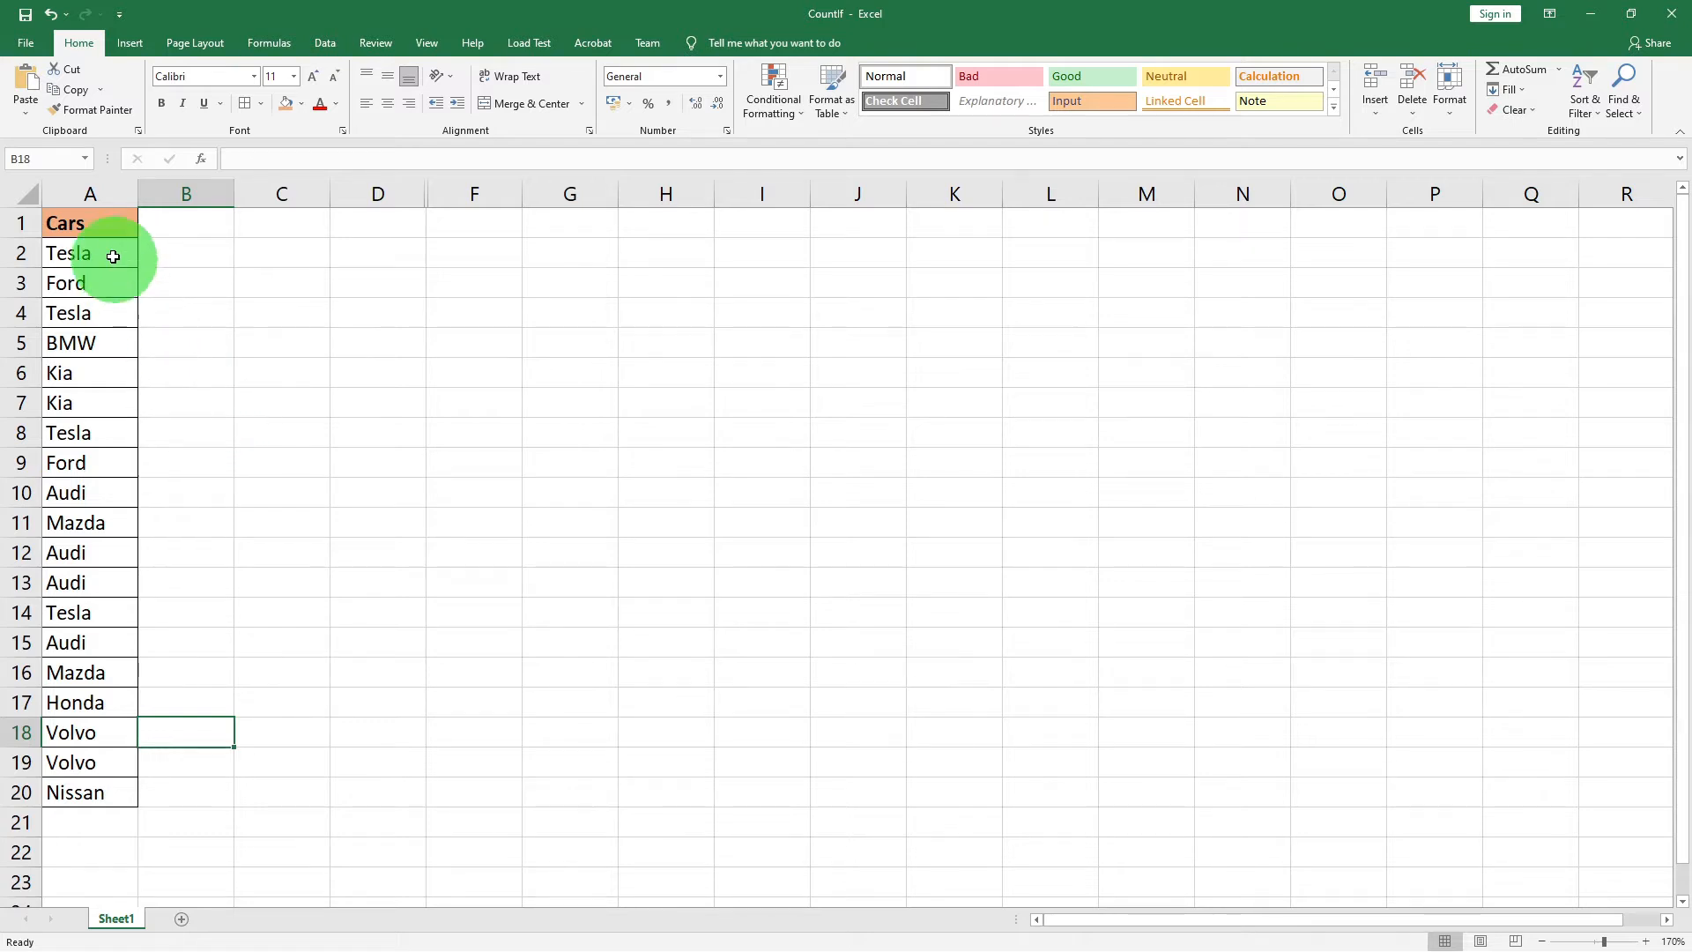
pyautogui.click(108, 313)
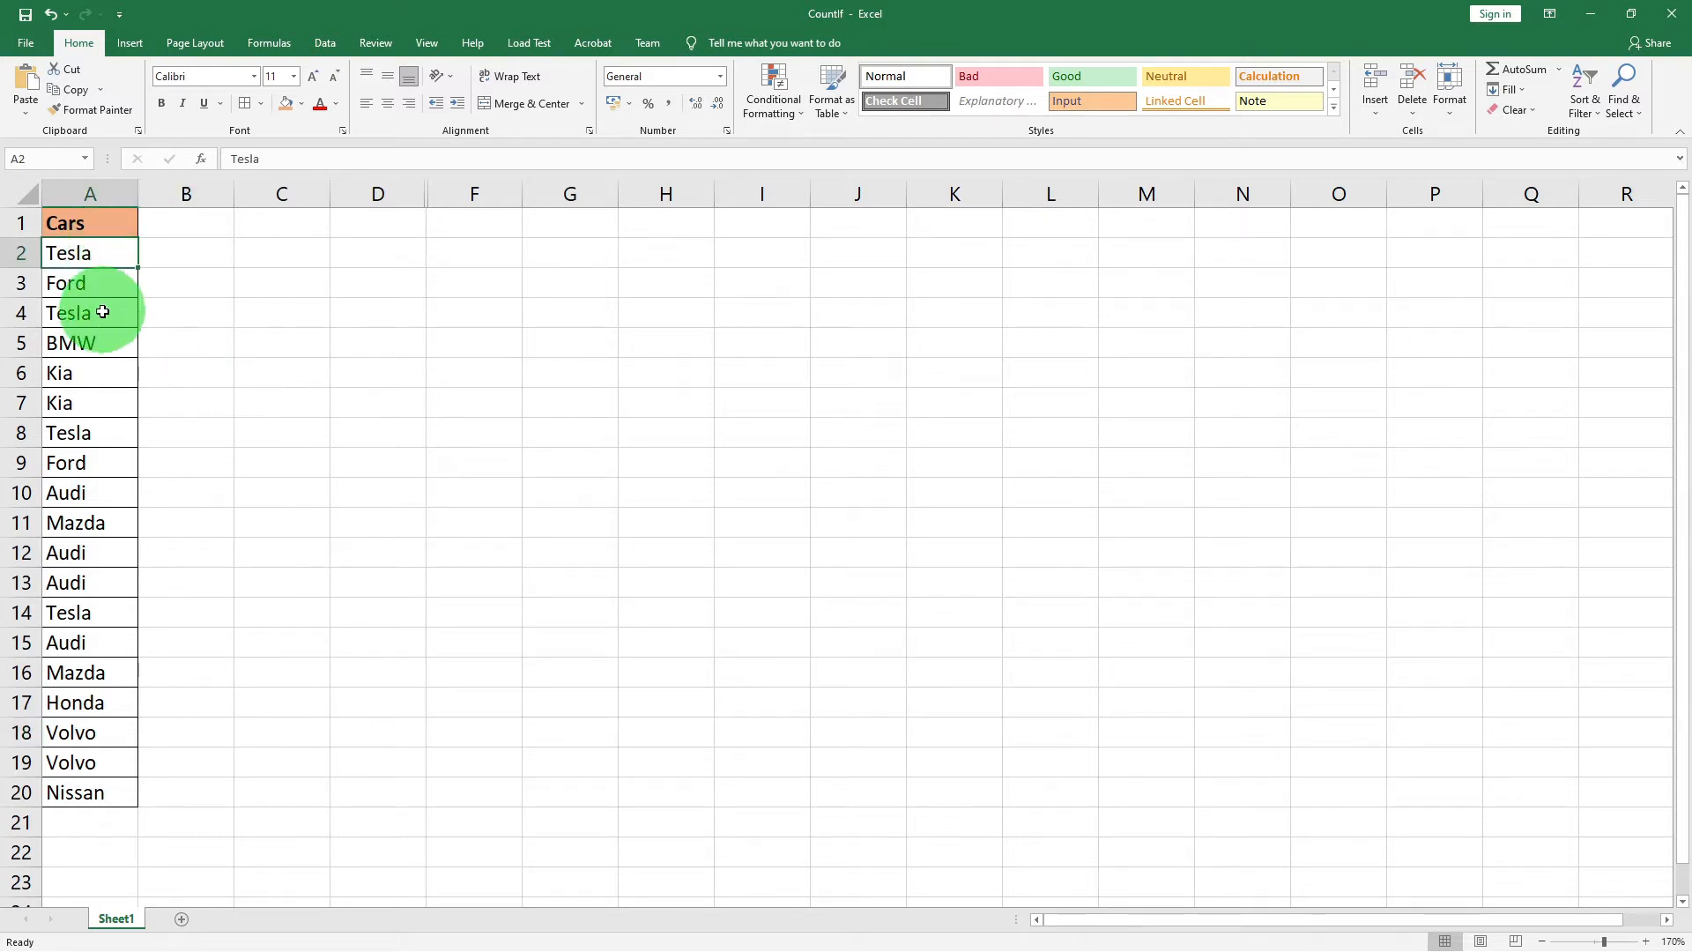
pyautogui.click(88, 430)
pyautogui.click(74, 608)
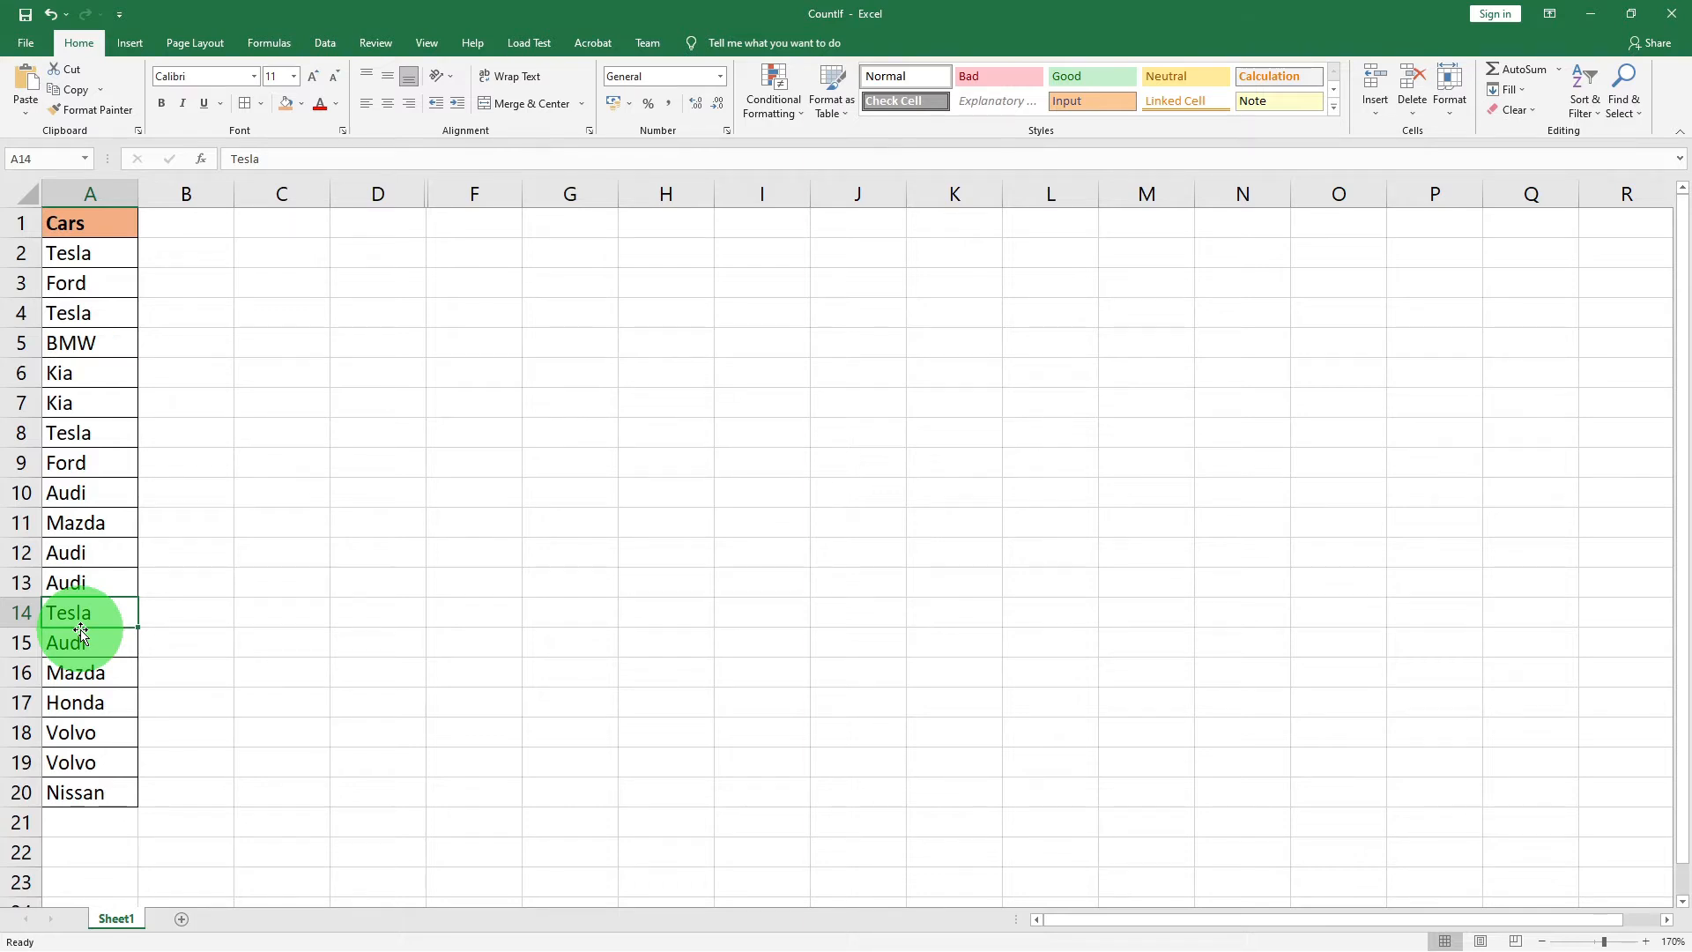
# Step: Enter a COUNTIF formula in C2 that counts "Tesla" in the range A2:A20
pyautogui.click(280, 257)
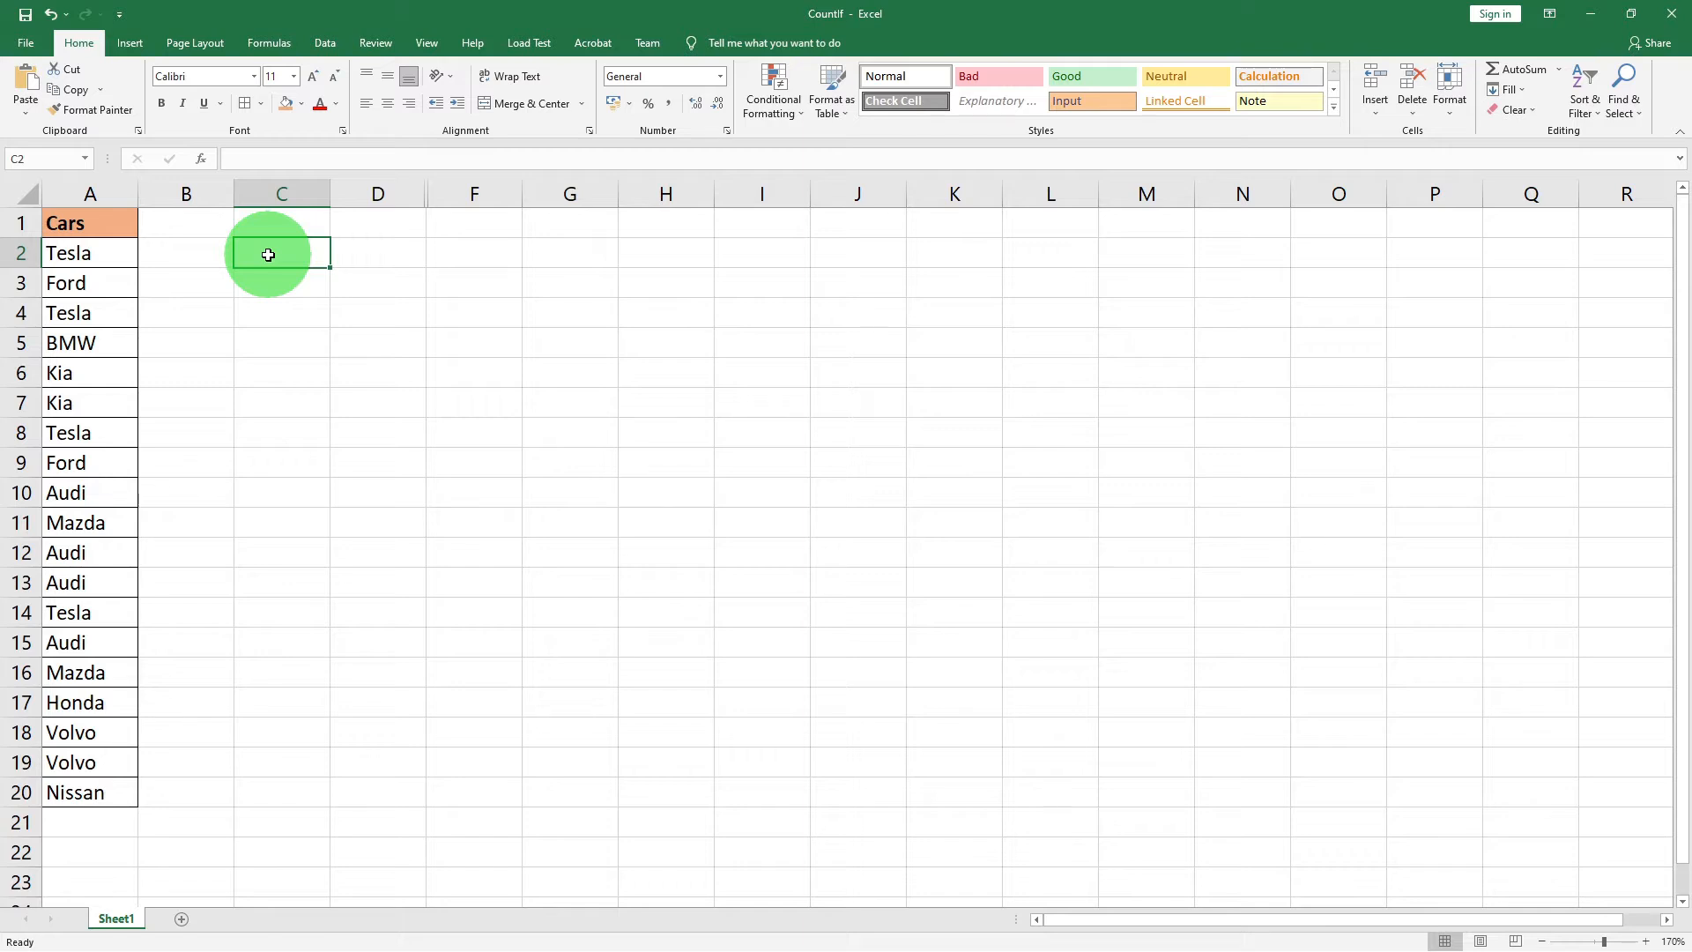
pyautogui.write('=')
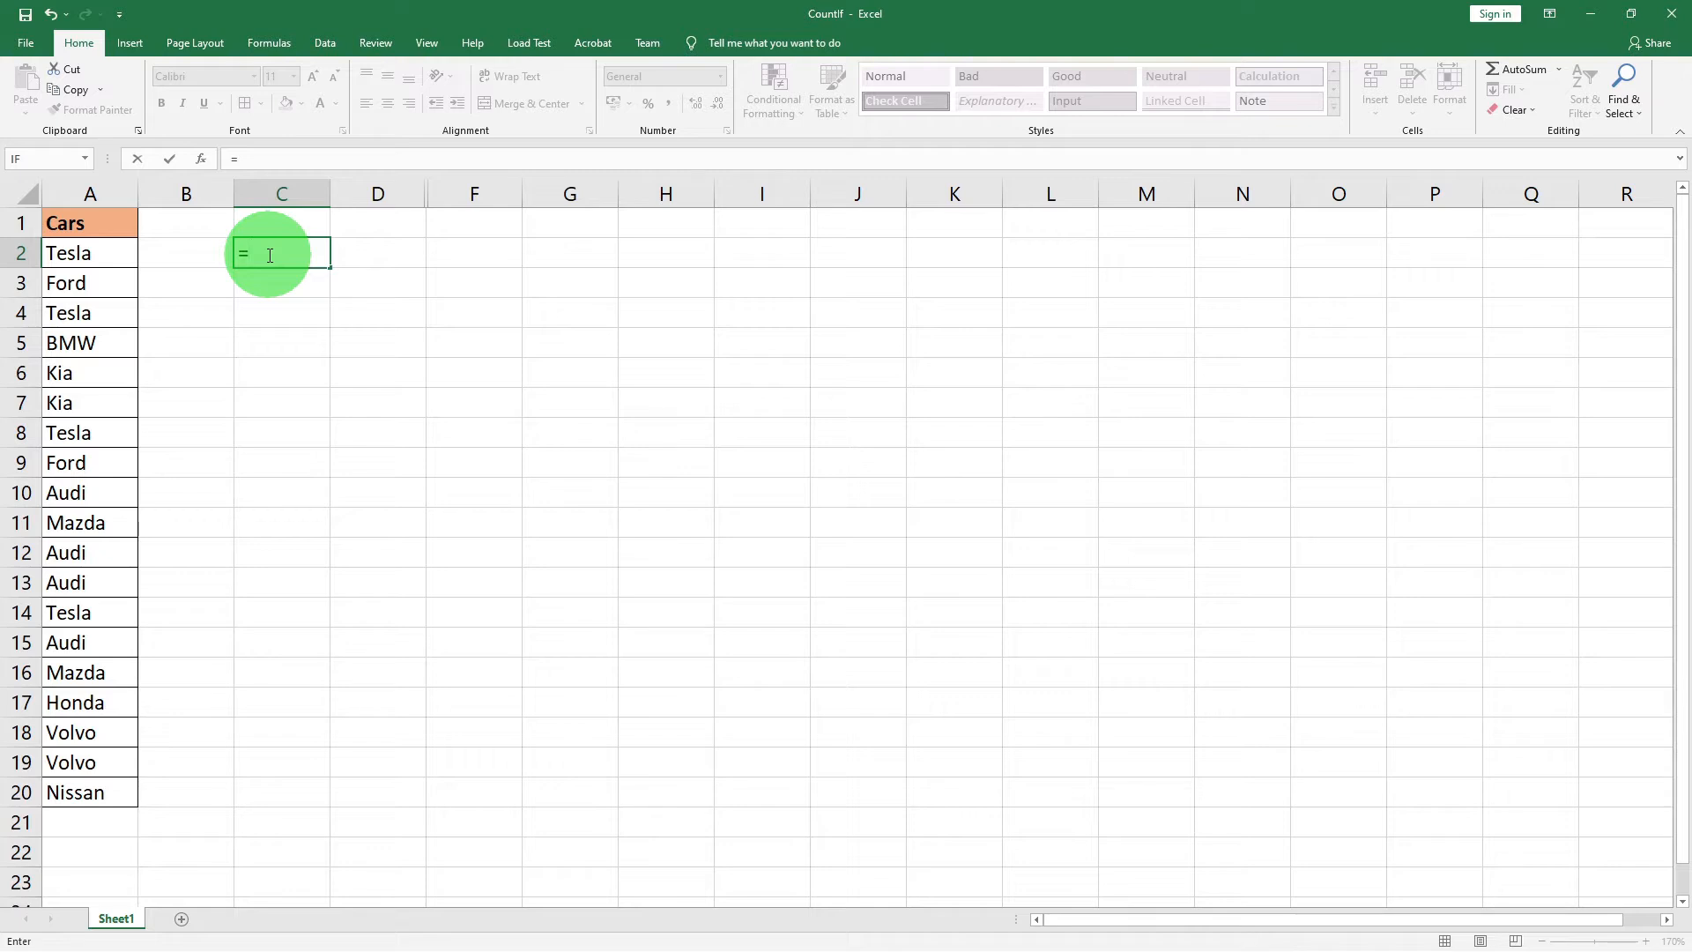
pyautogui.write('count')
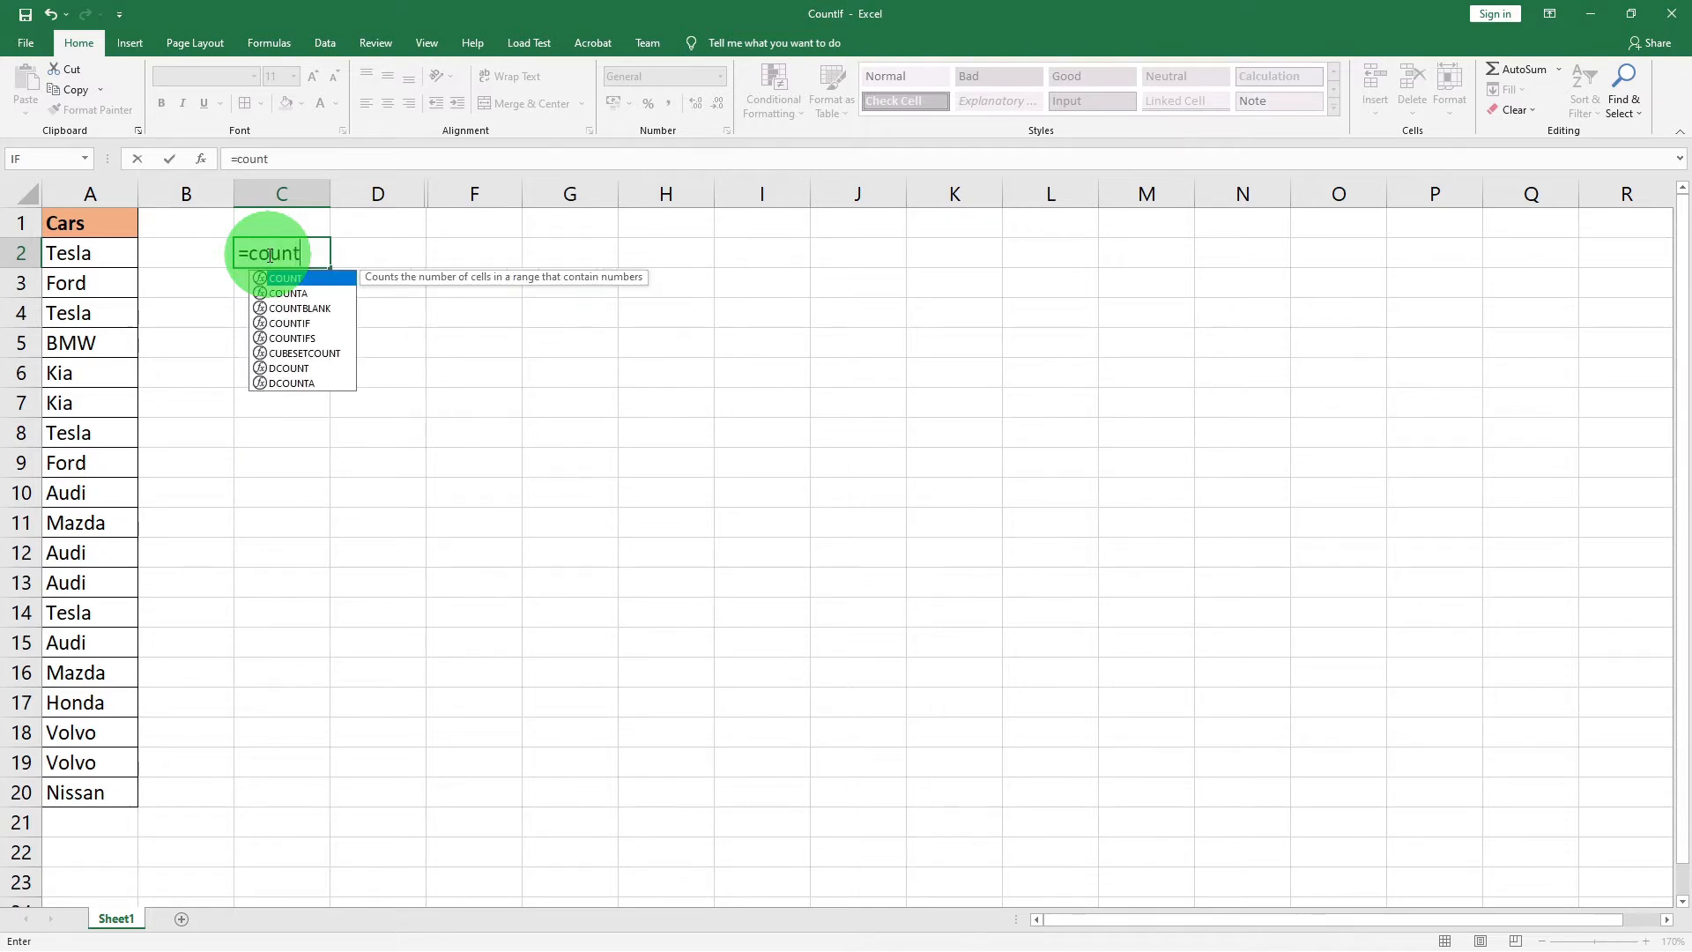
pyautogui.write('if')
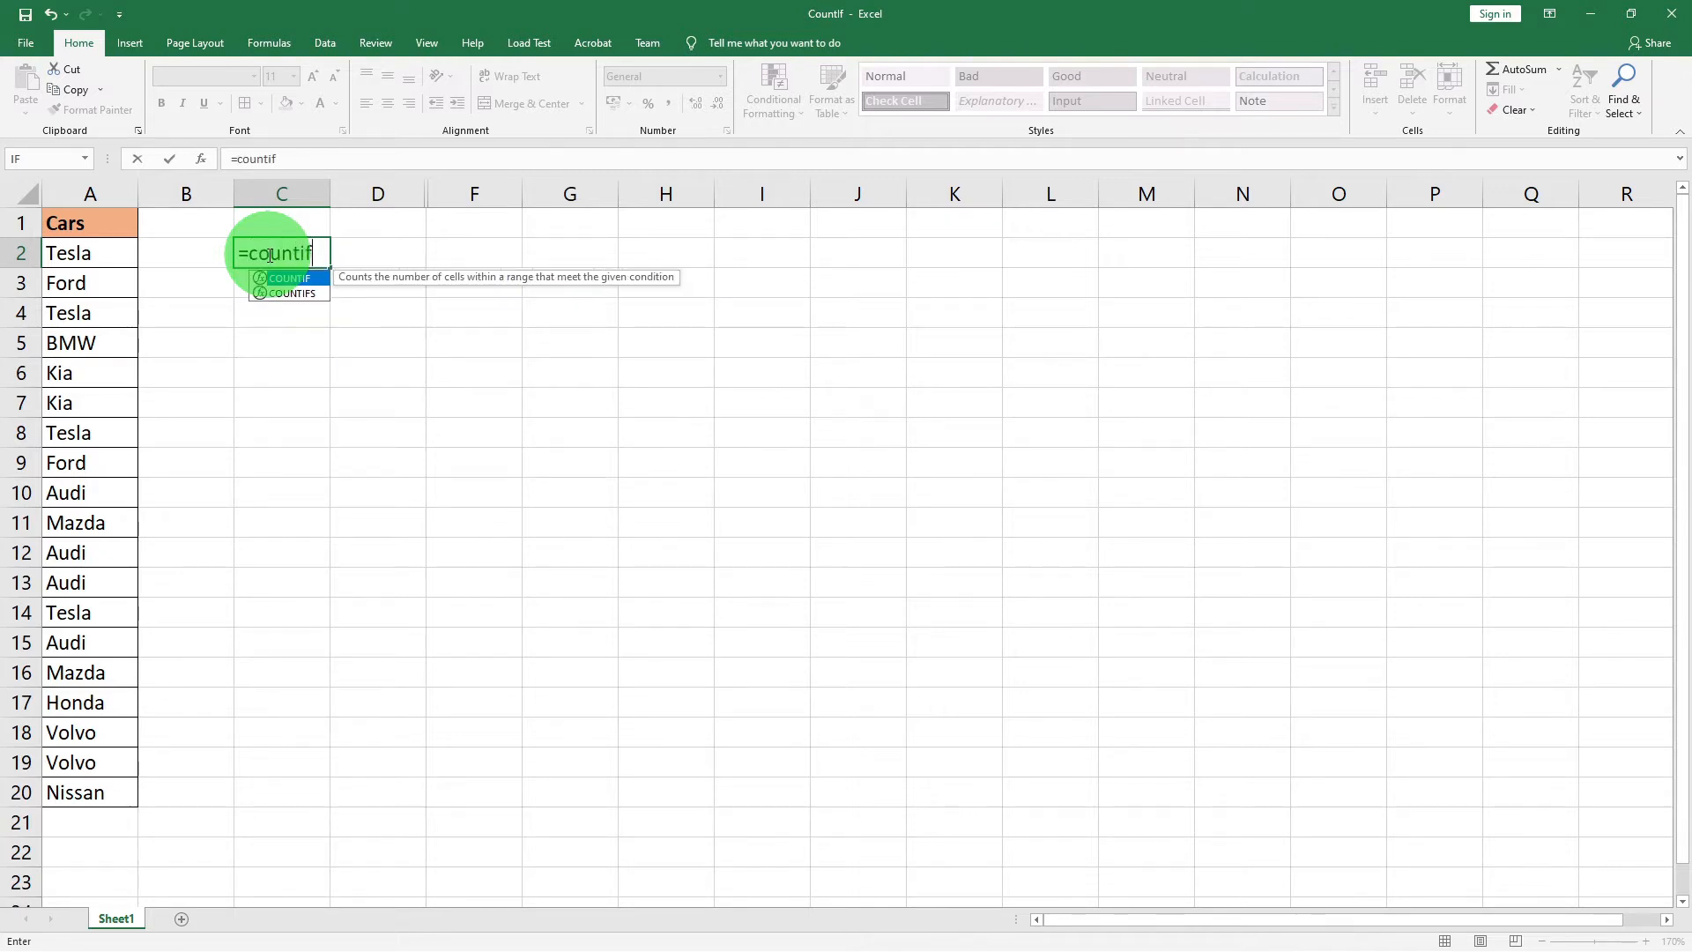
pyautogui.write('(')
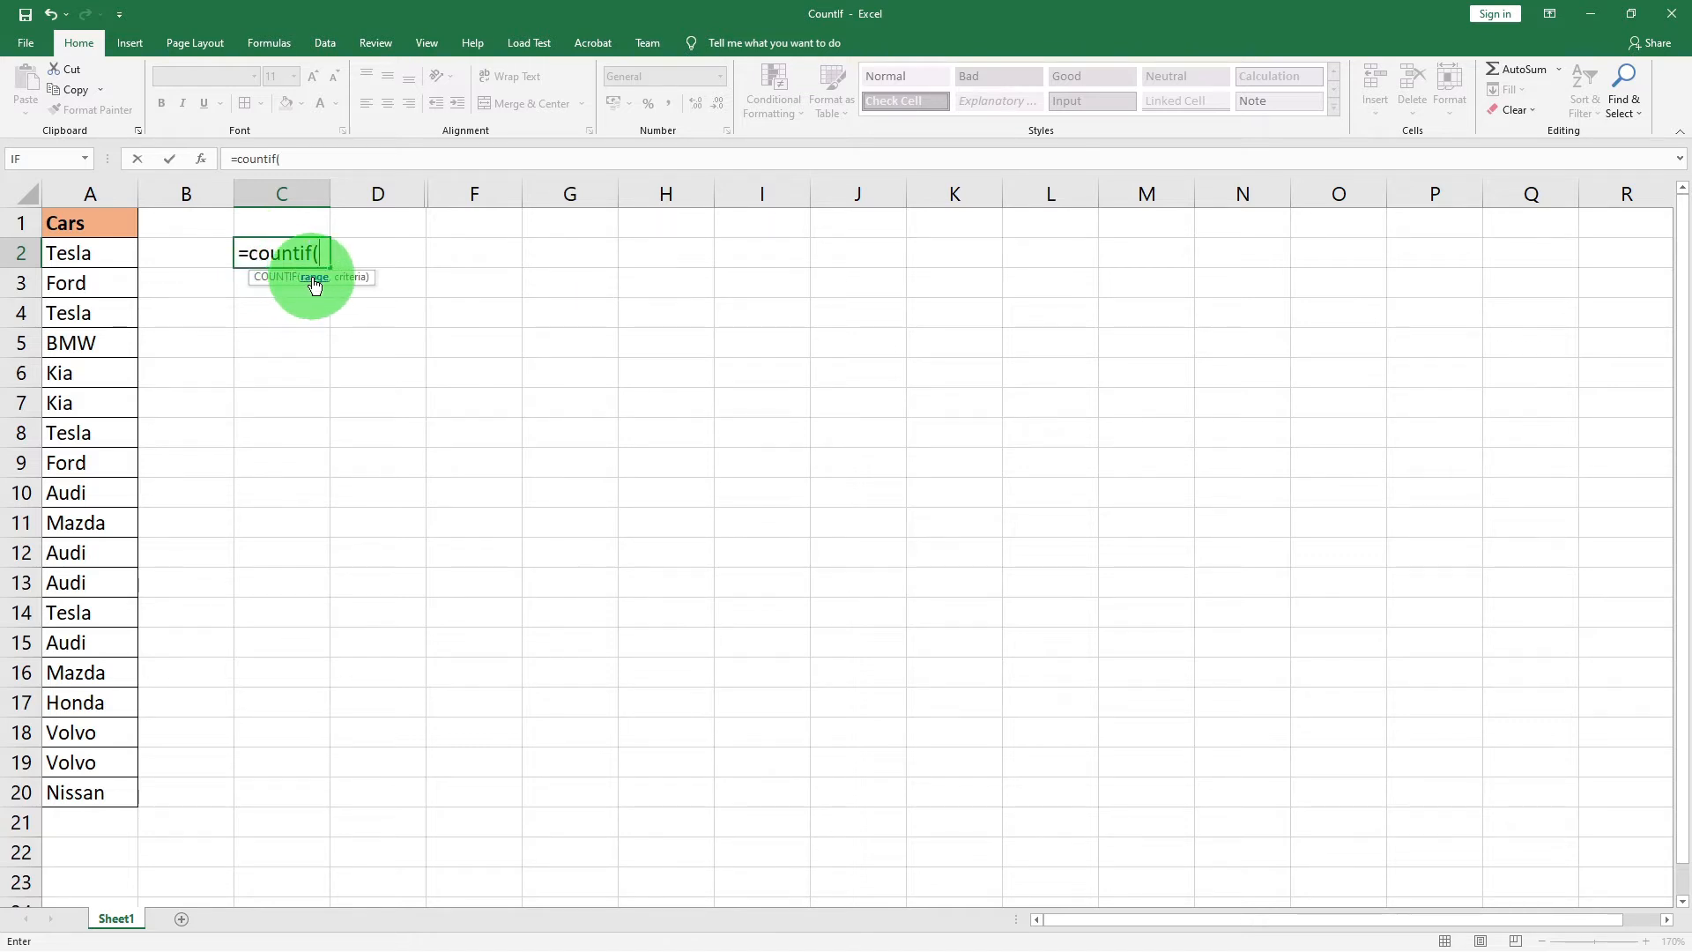
pyautogui.click(87, 254)
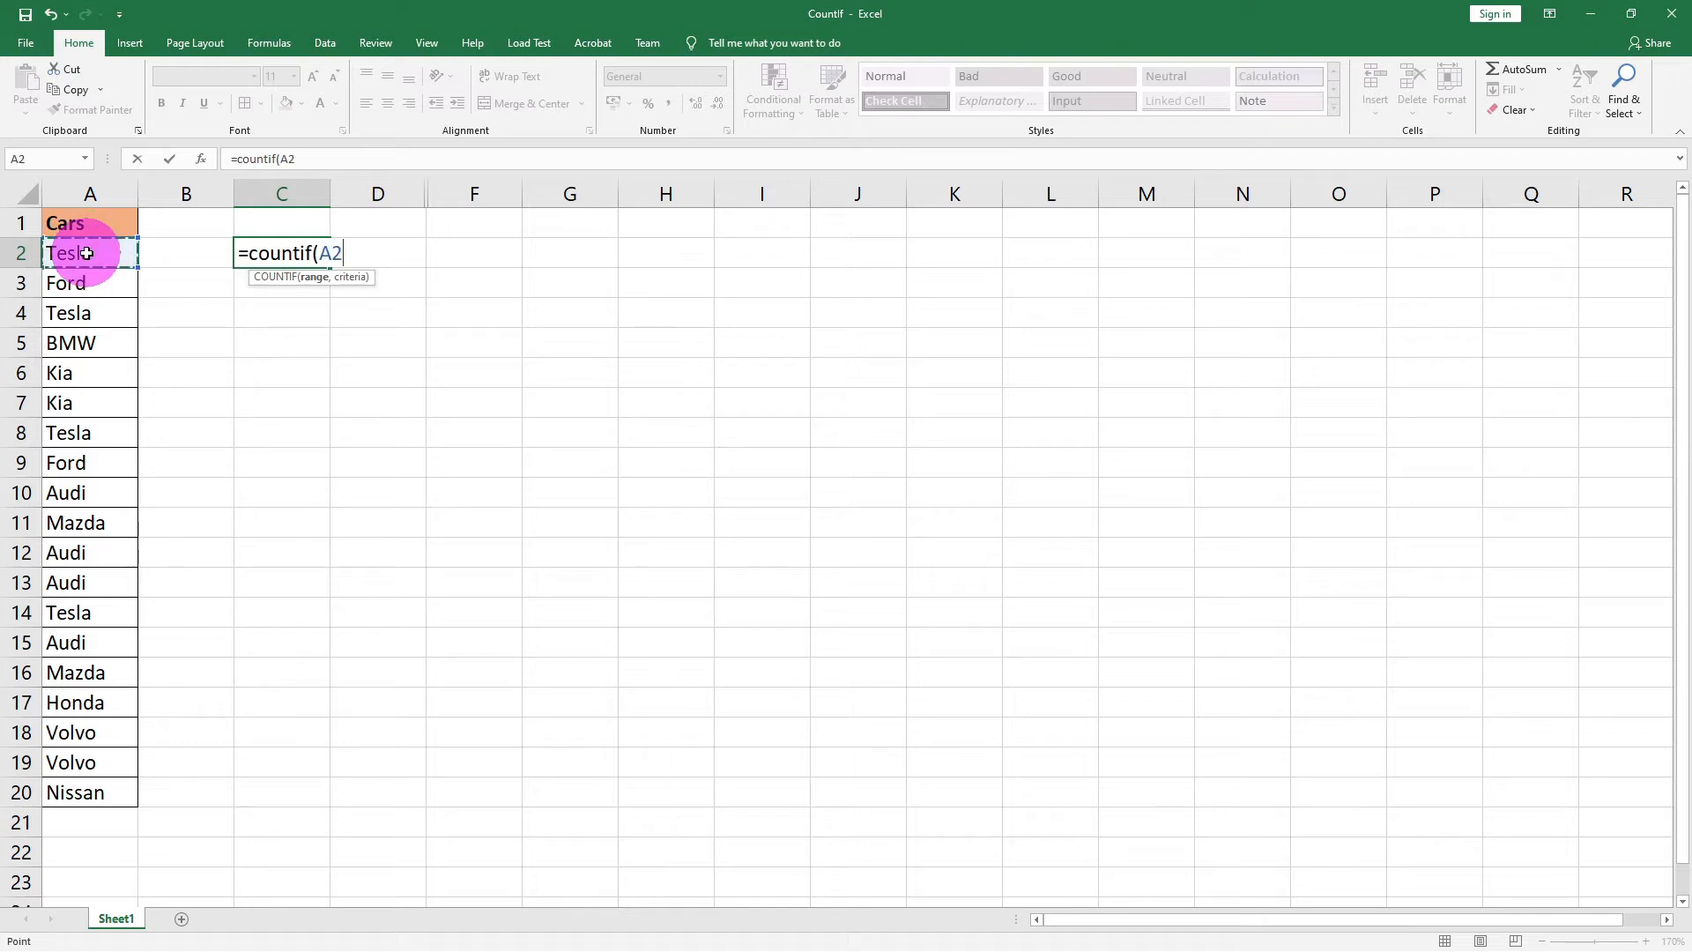
pyautogui.moveTo(86, 254); pyautogui.dragTo(88, 787)
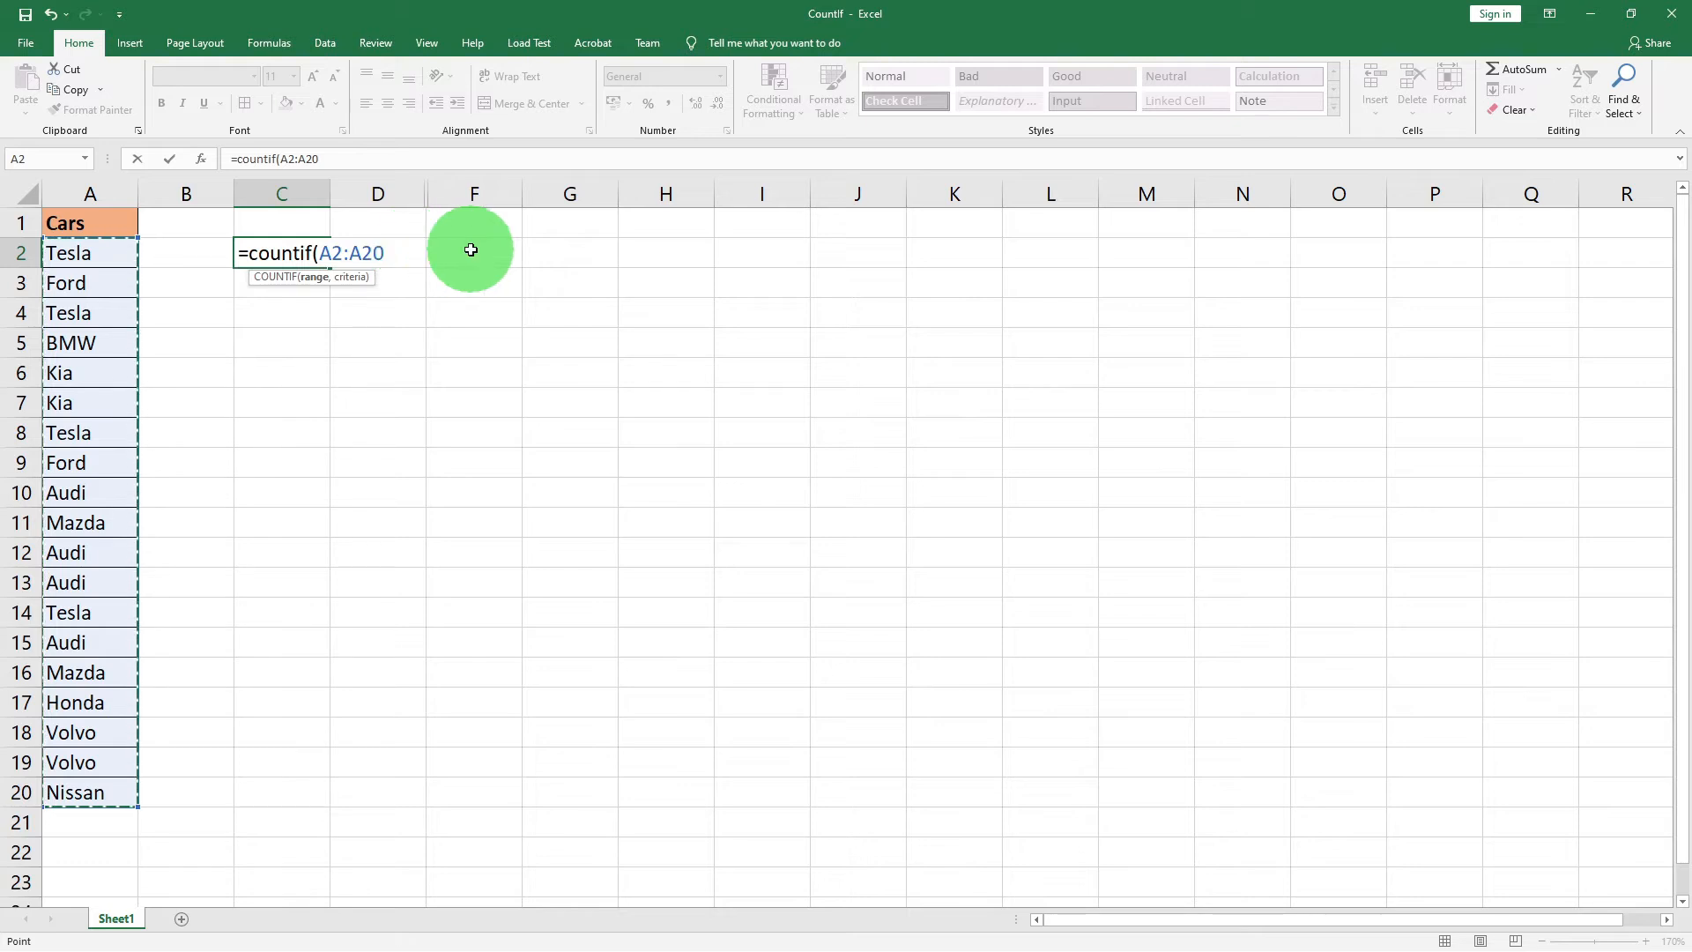
pyautogui.write(',')
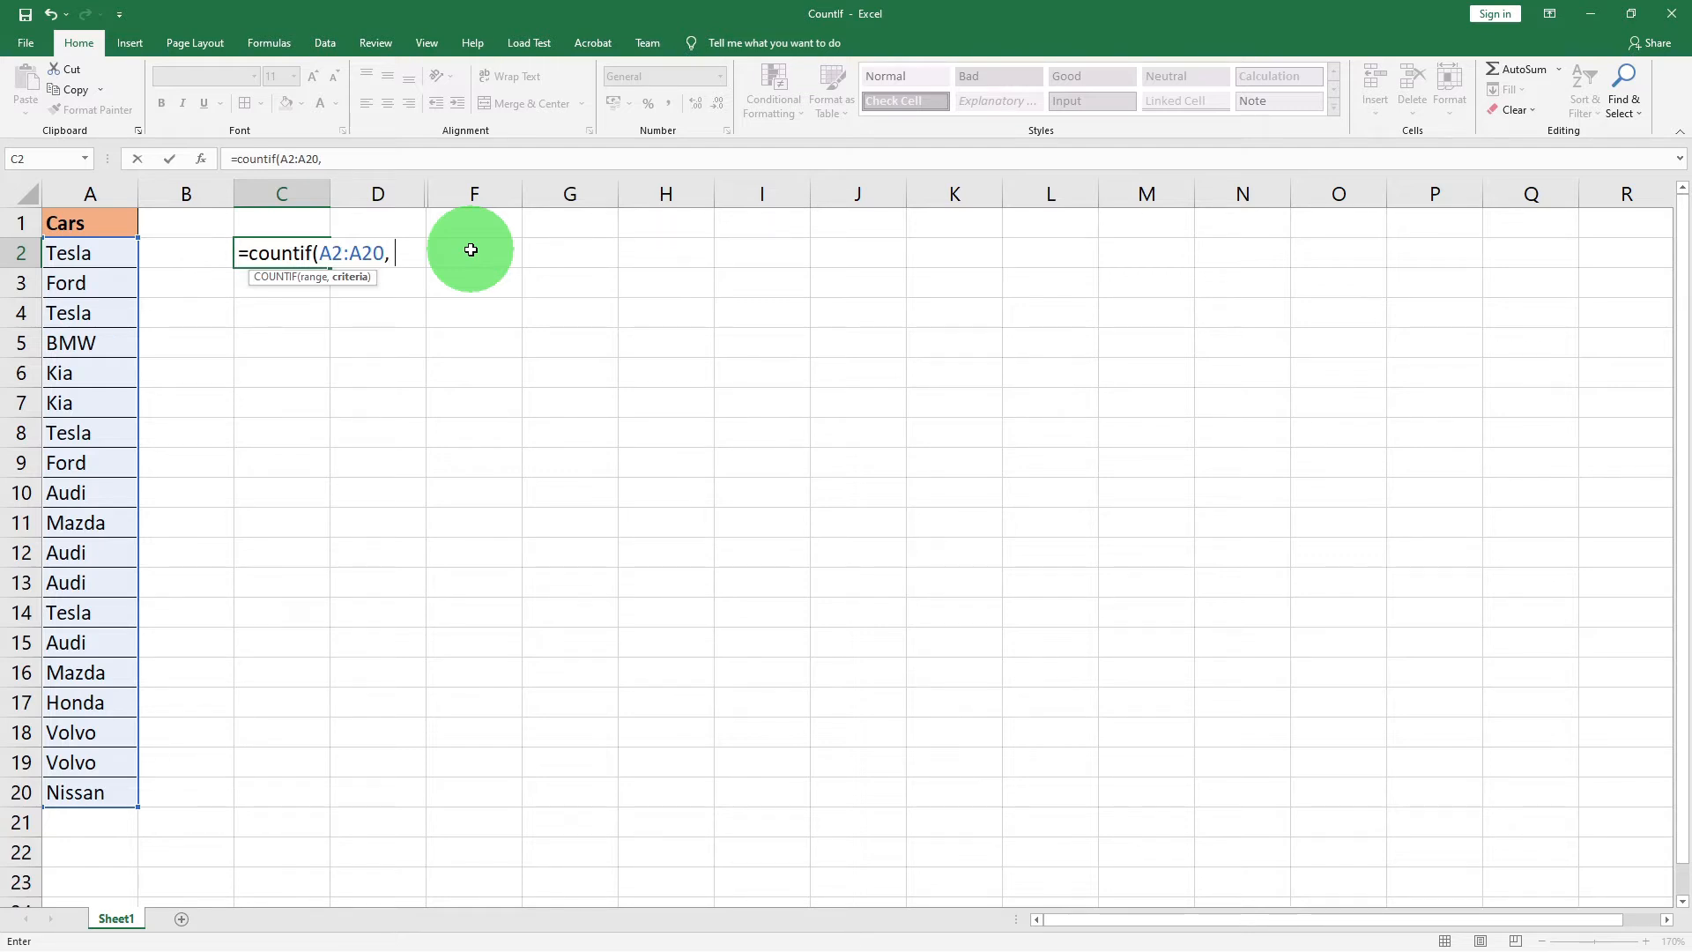
pyautogui.write('"Tesla")')
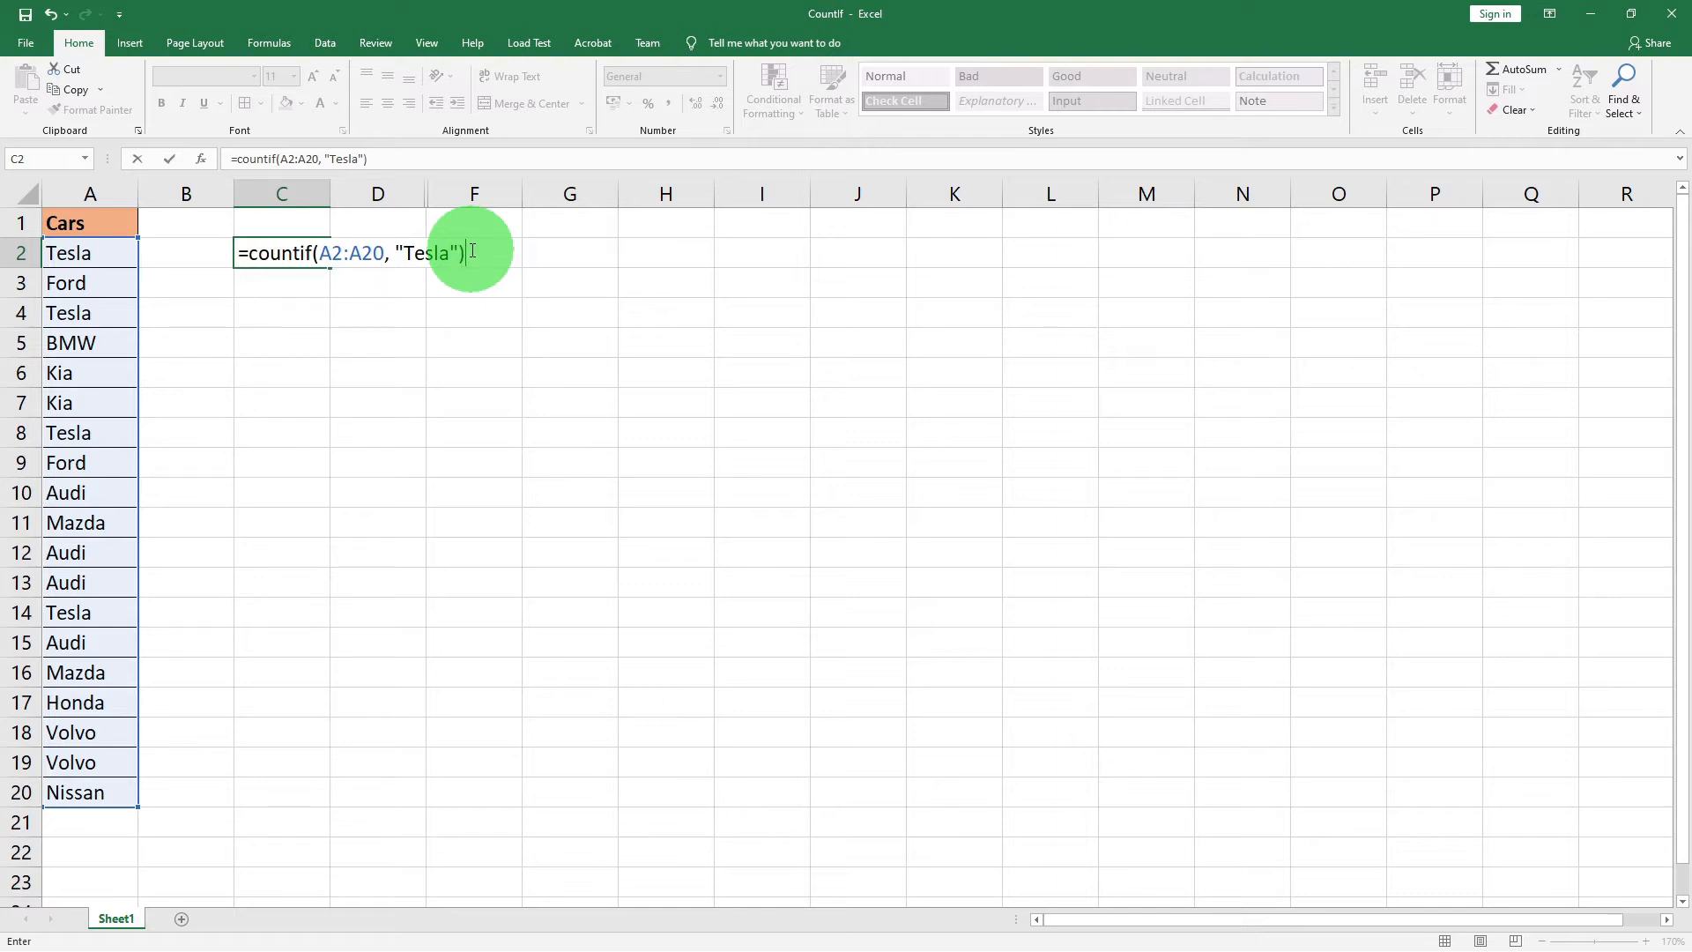
pyautogui.press('Return')
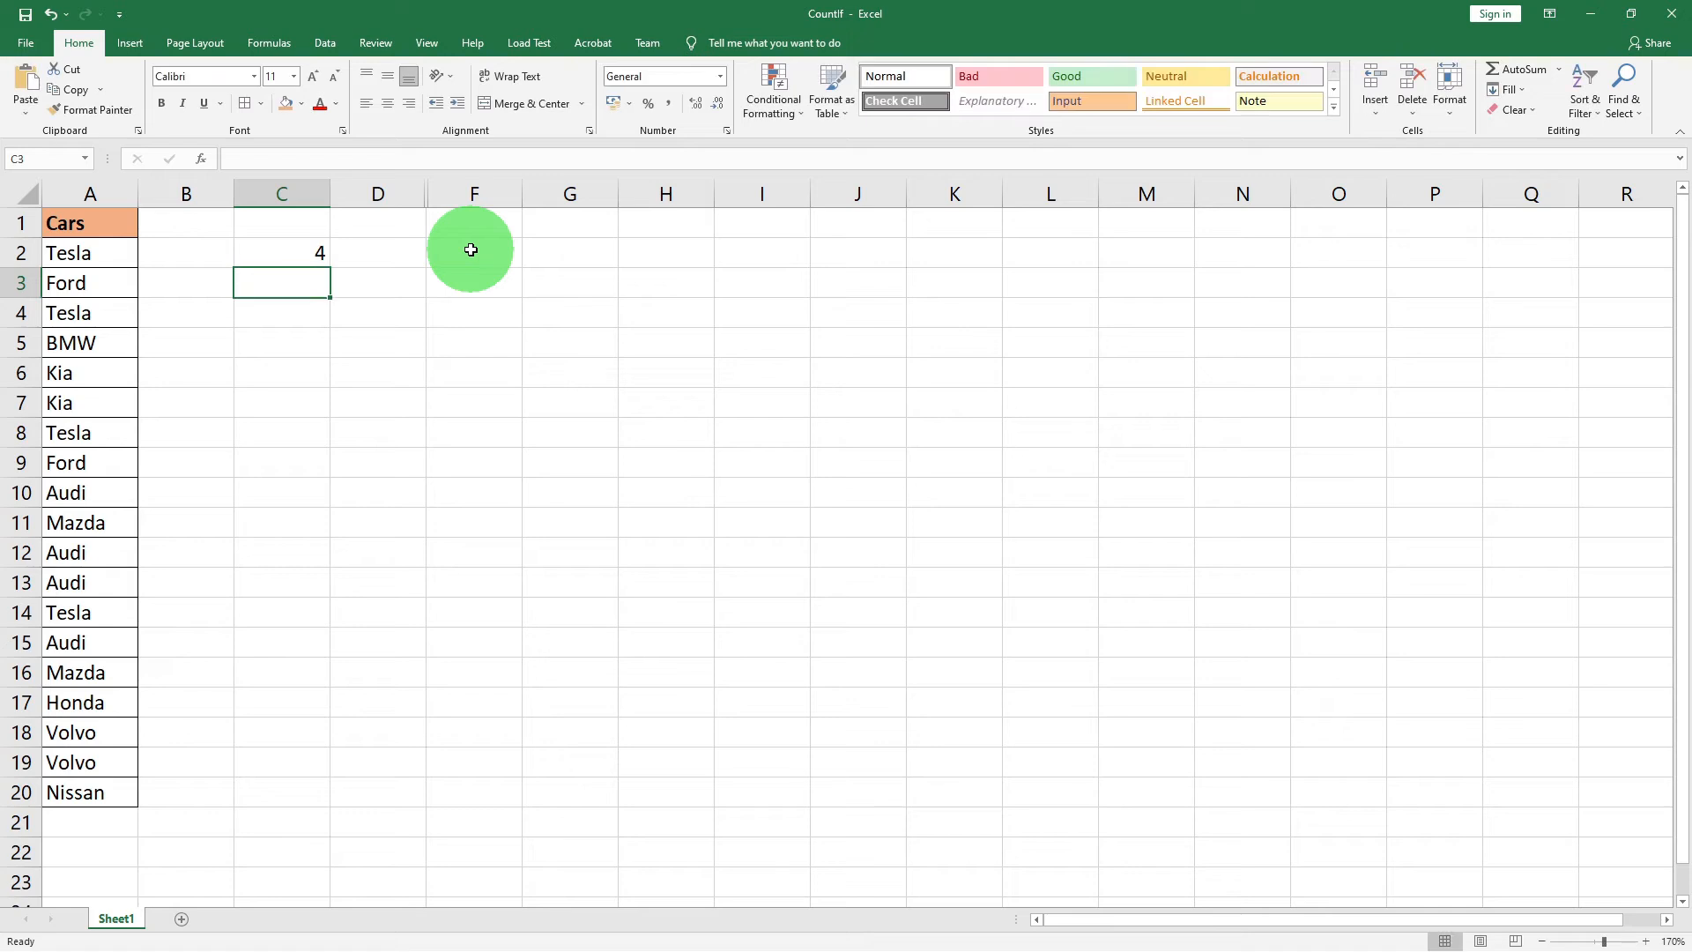
# Step: Change the criterion of the COUNTIF formula in C2 to "BMW"
pyautogui.click(284, 254)
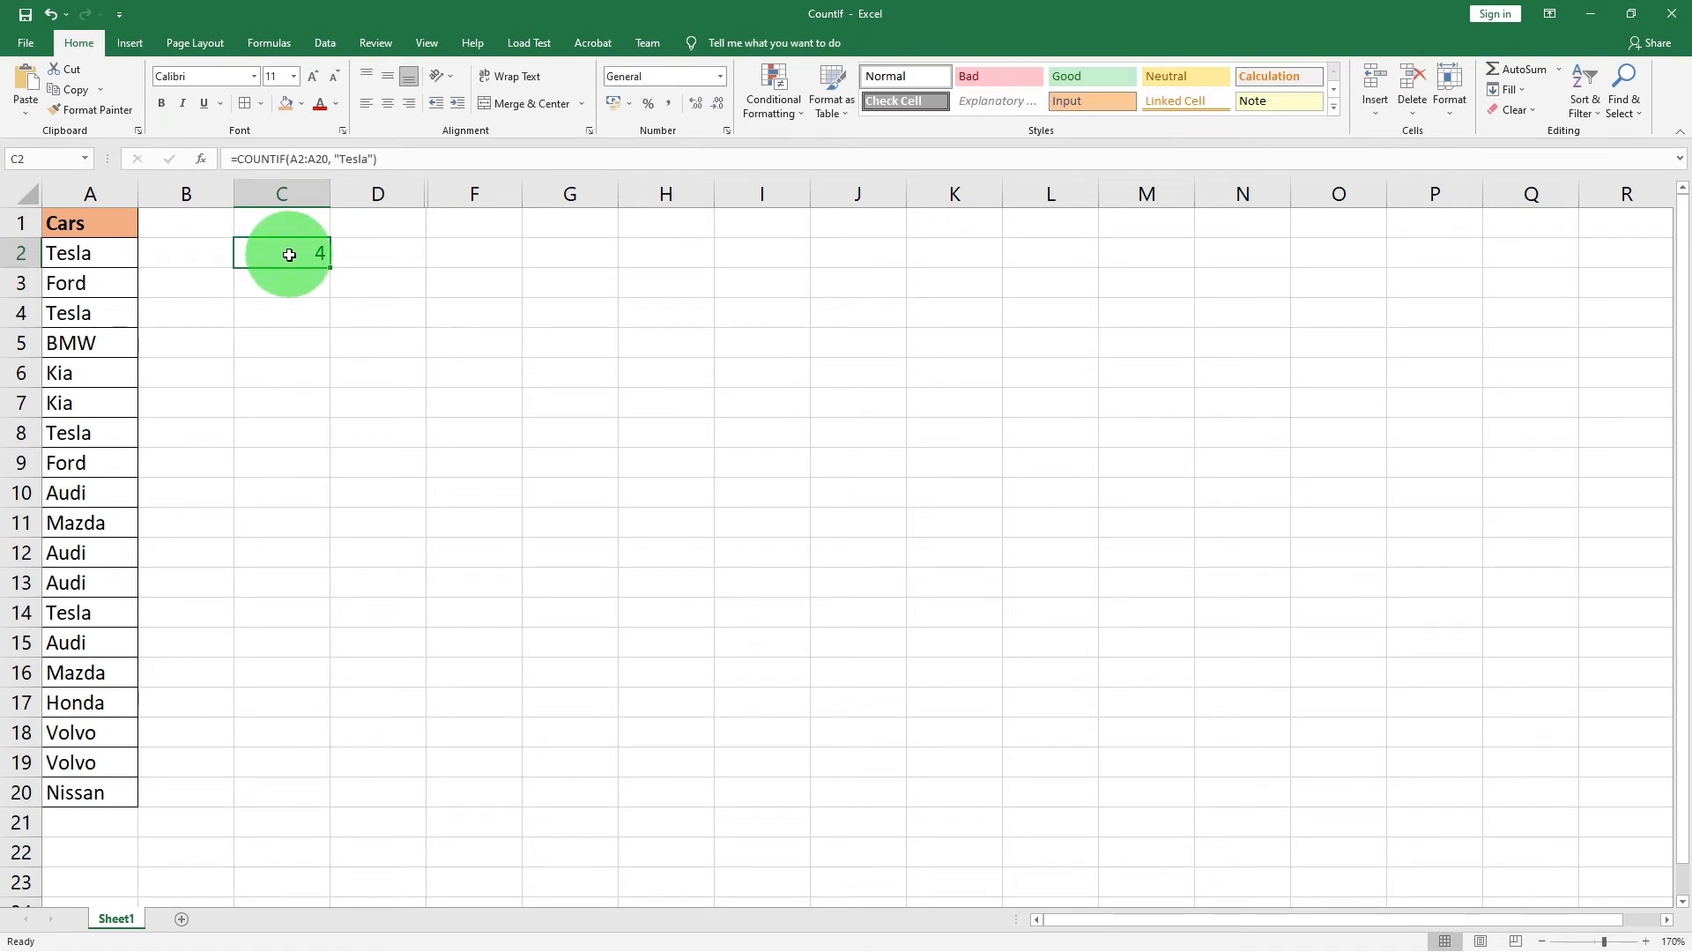
pyautogui.click(356, 165)
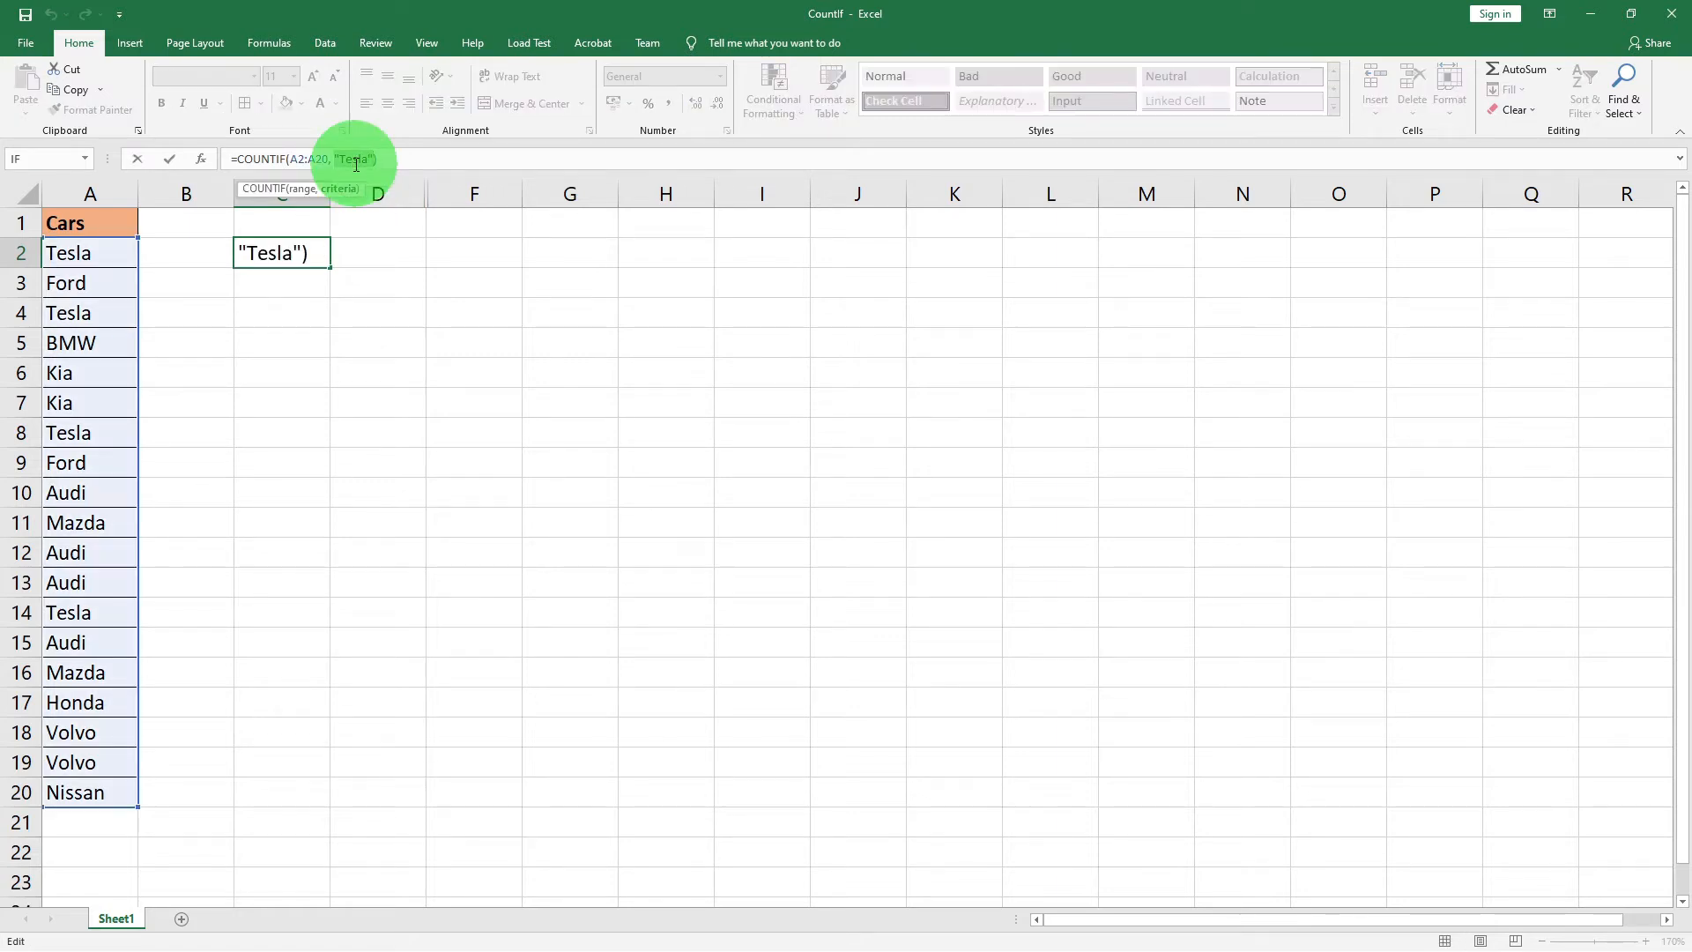
pyautogui.write('BMW')
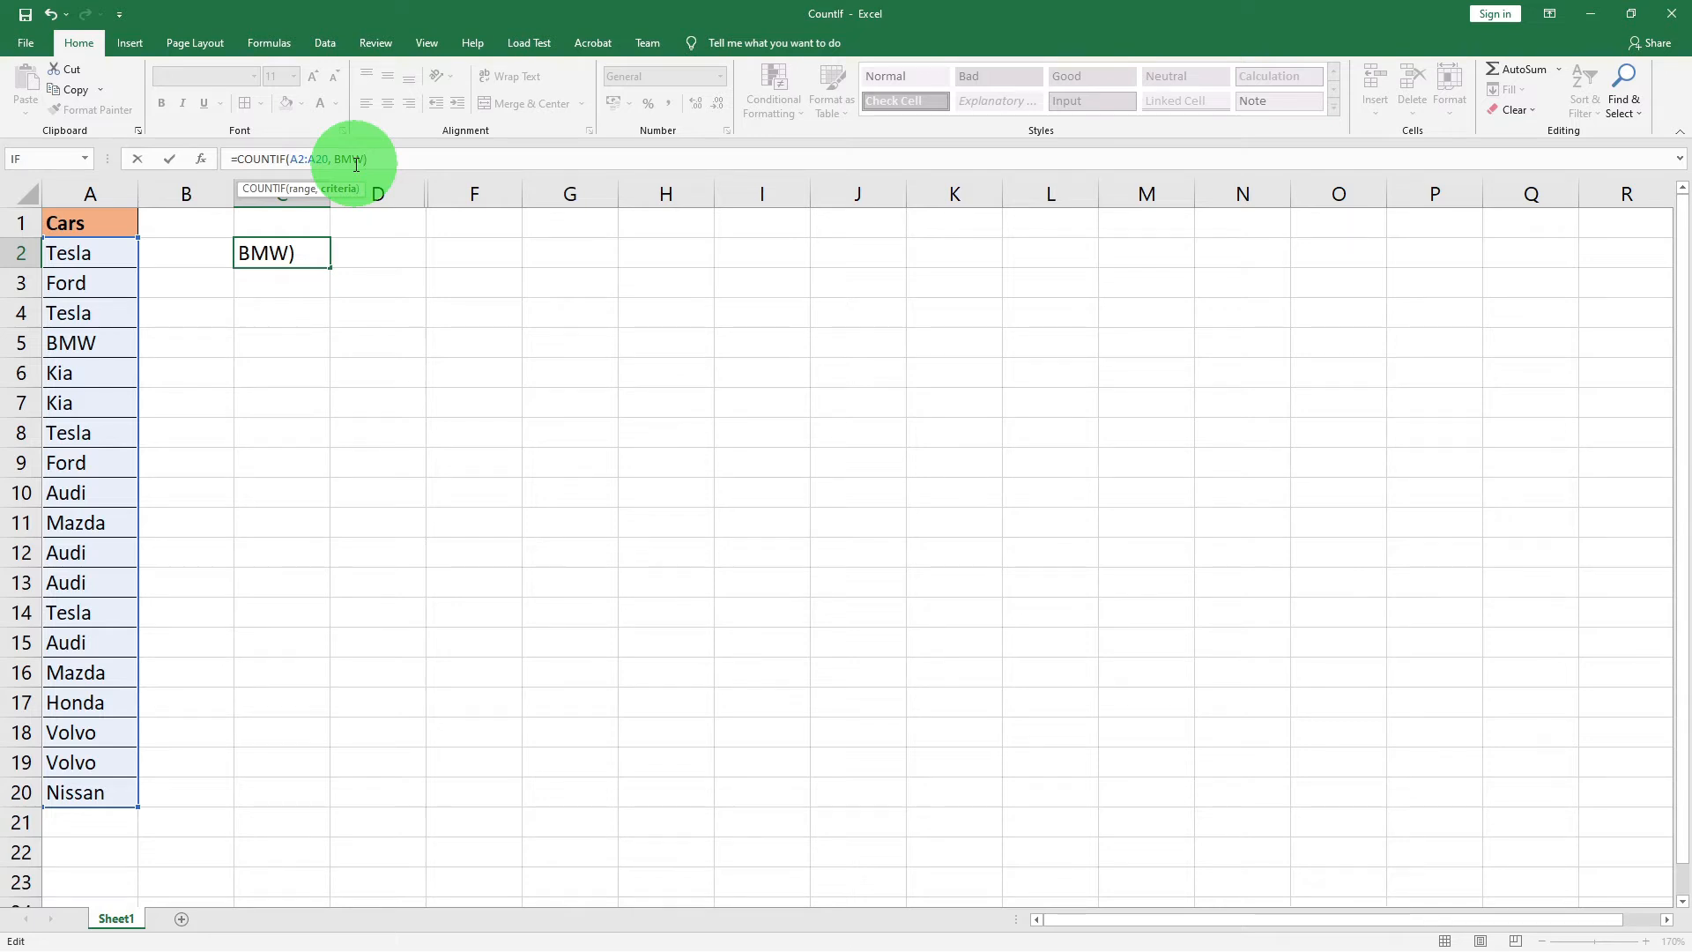
pyautogui.write('"')
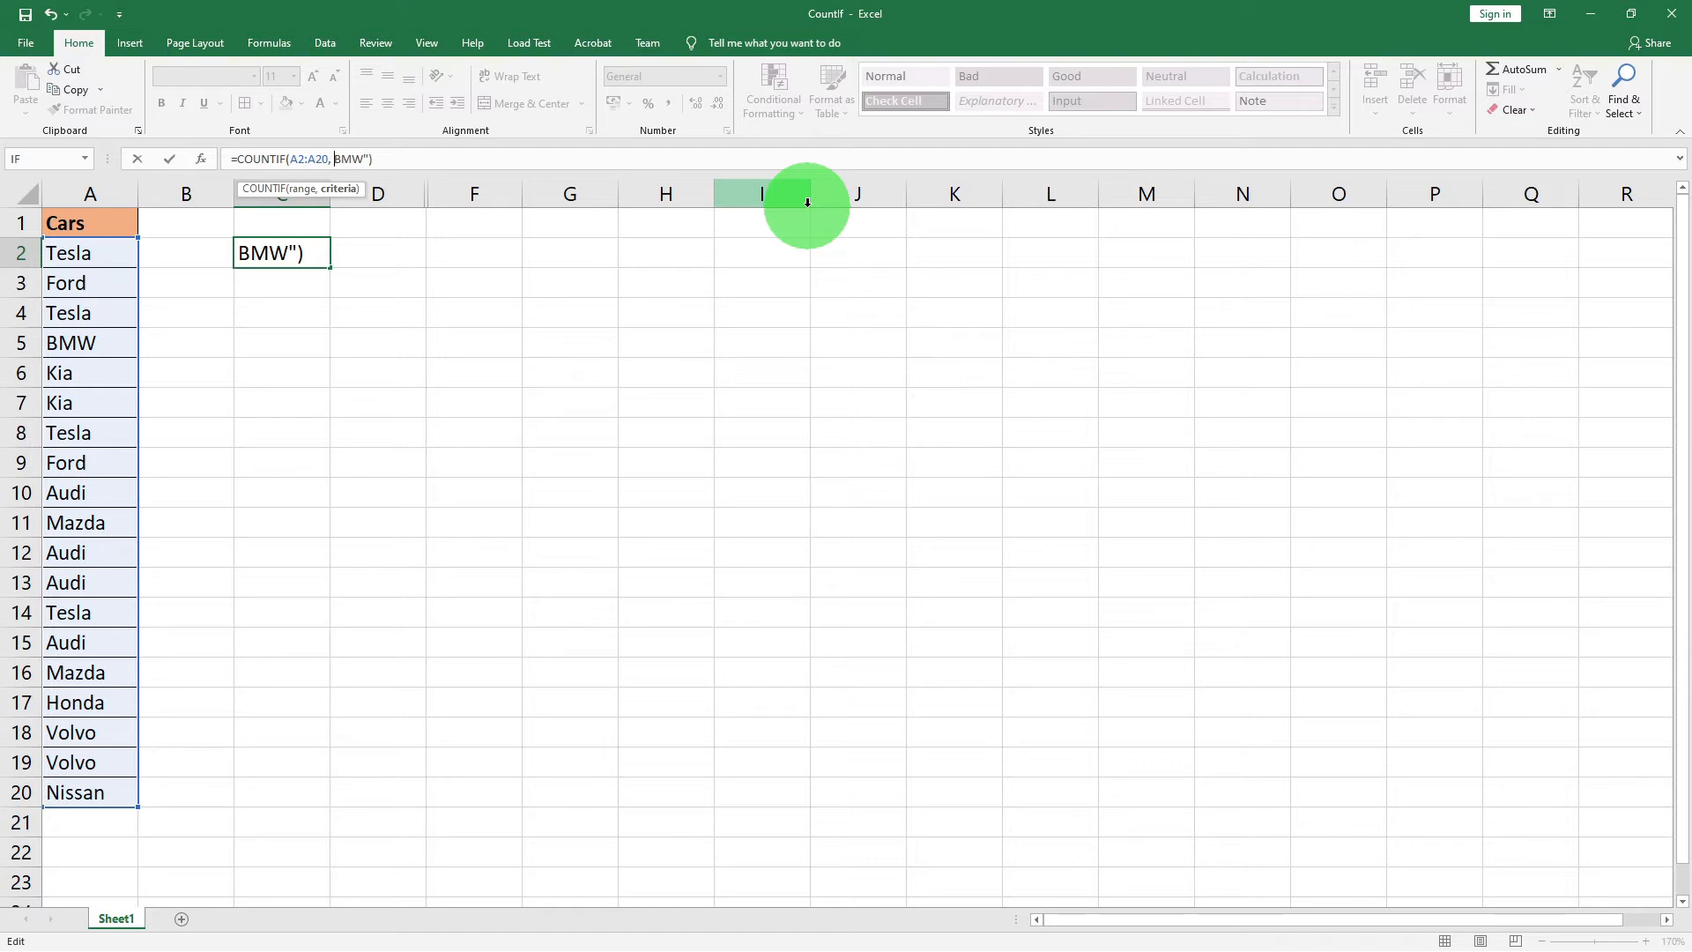
pyautogui.write('"')
pyautogui.press('Return')
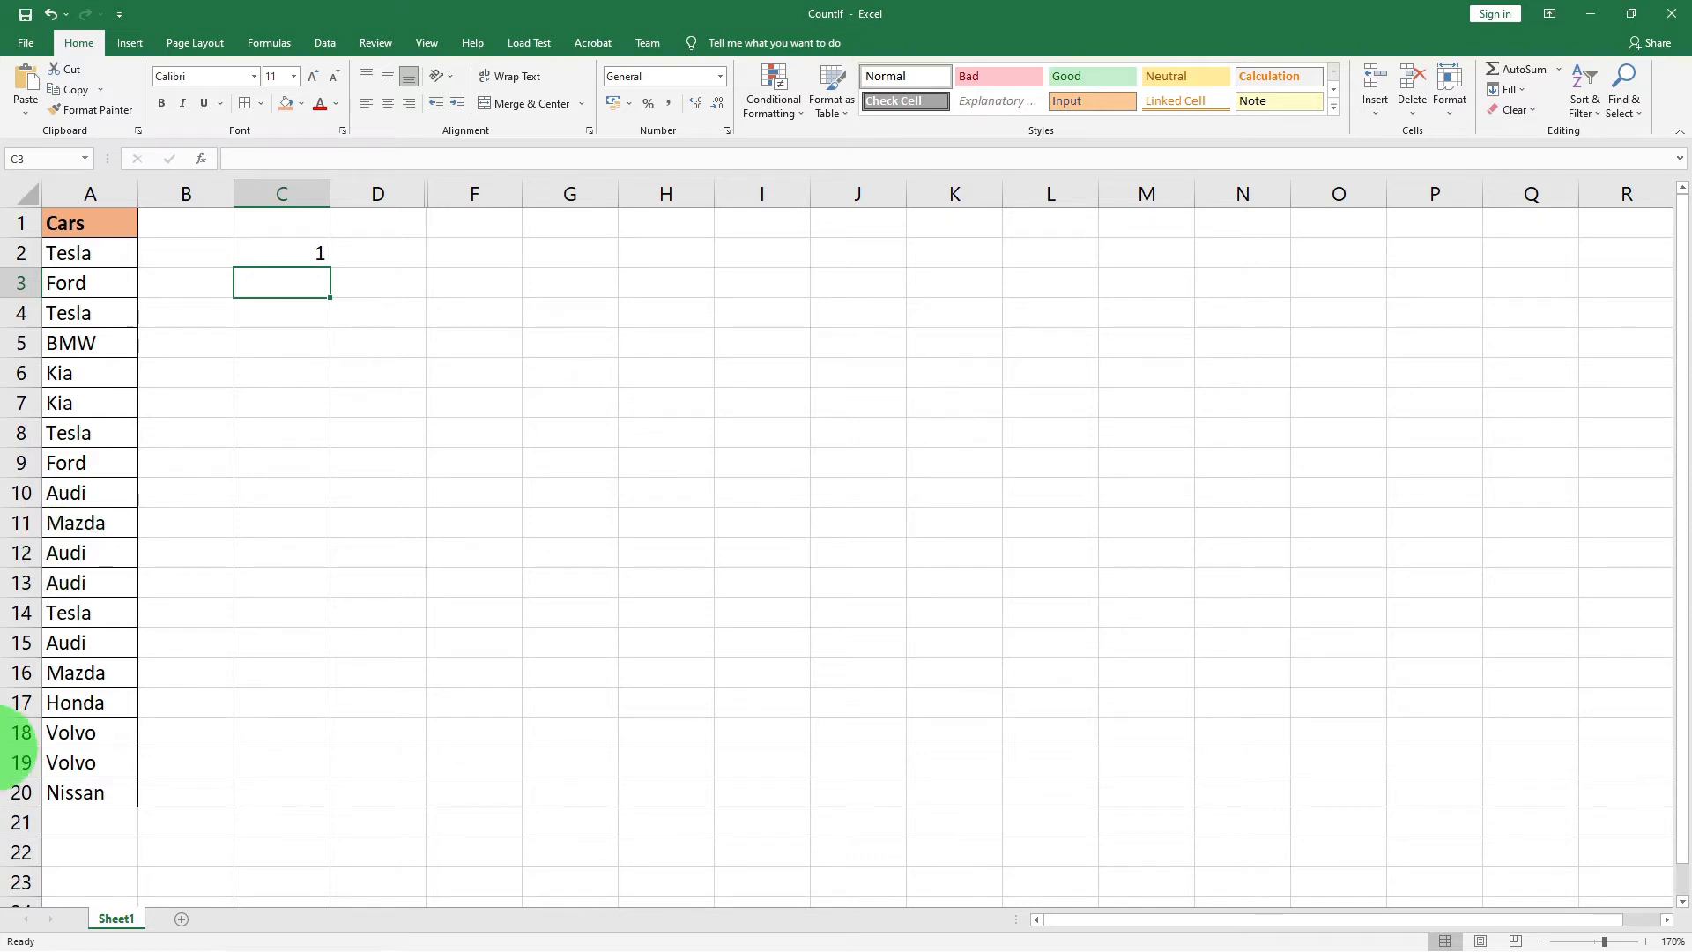
# Step: Unhide the hidden column between columns D and F
pyautogui.moveTo(415, 197); pyautogui.dragTo(446, 205)
pyautogui.rightClick(446, 205)
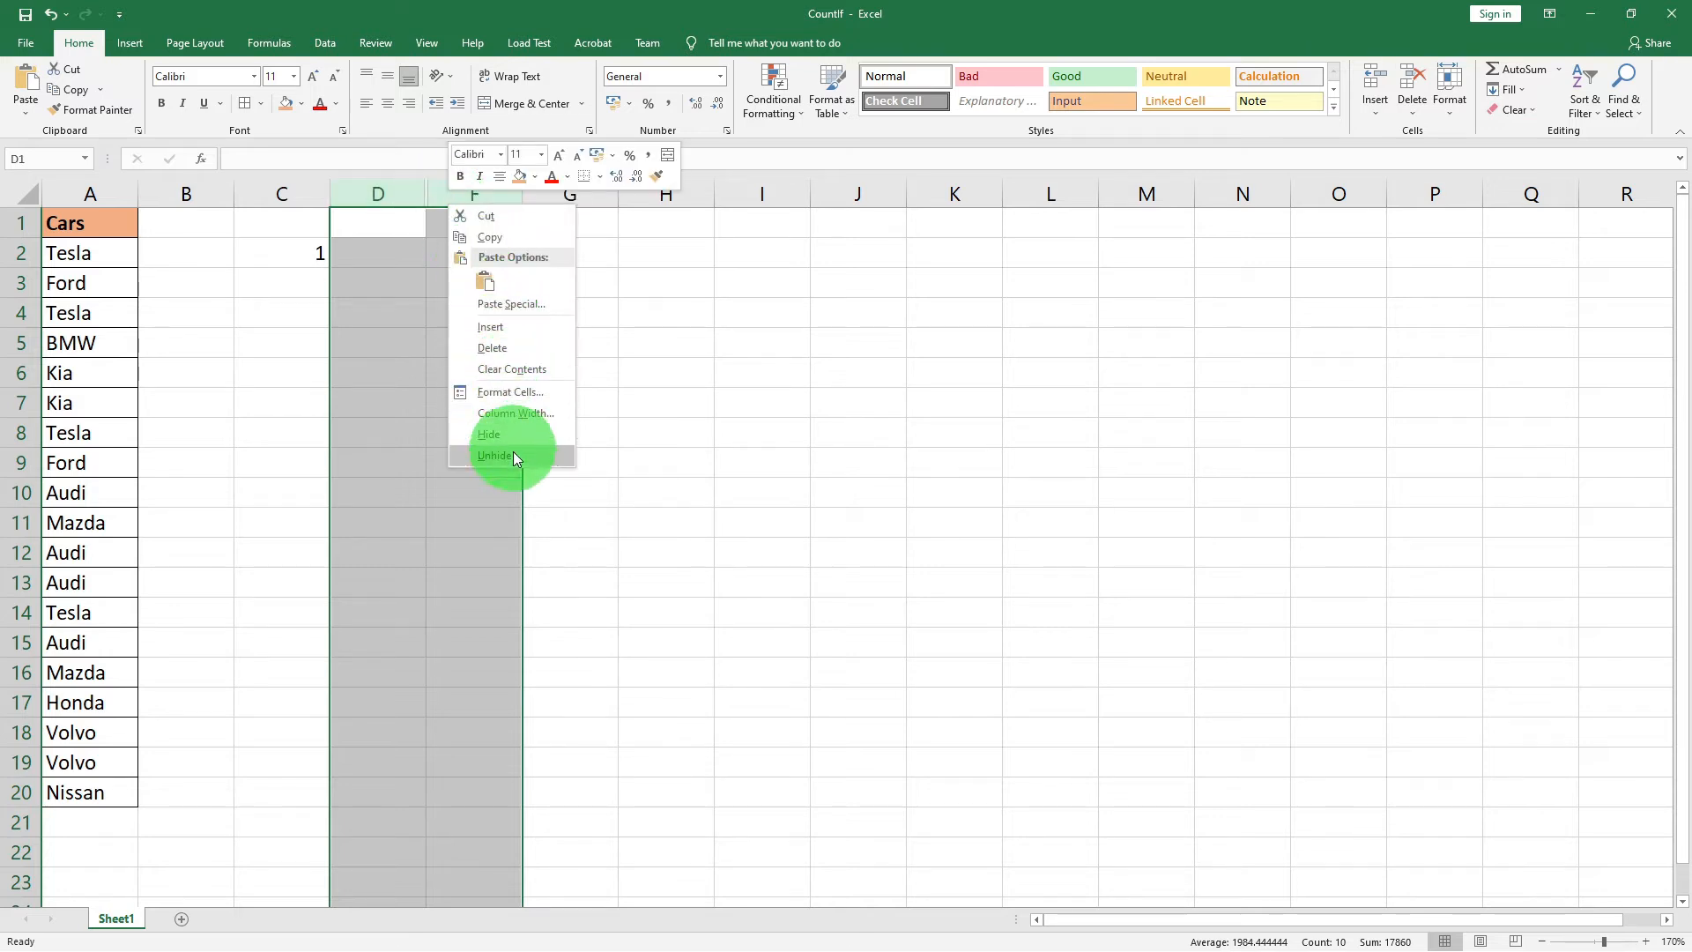
pyautogui.click(515, 456)
pyautogui.click(396, 582)
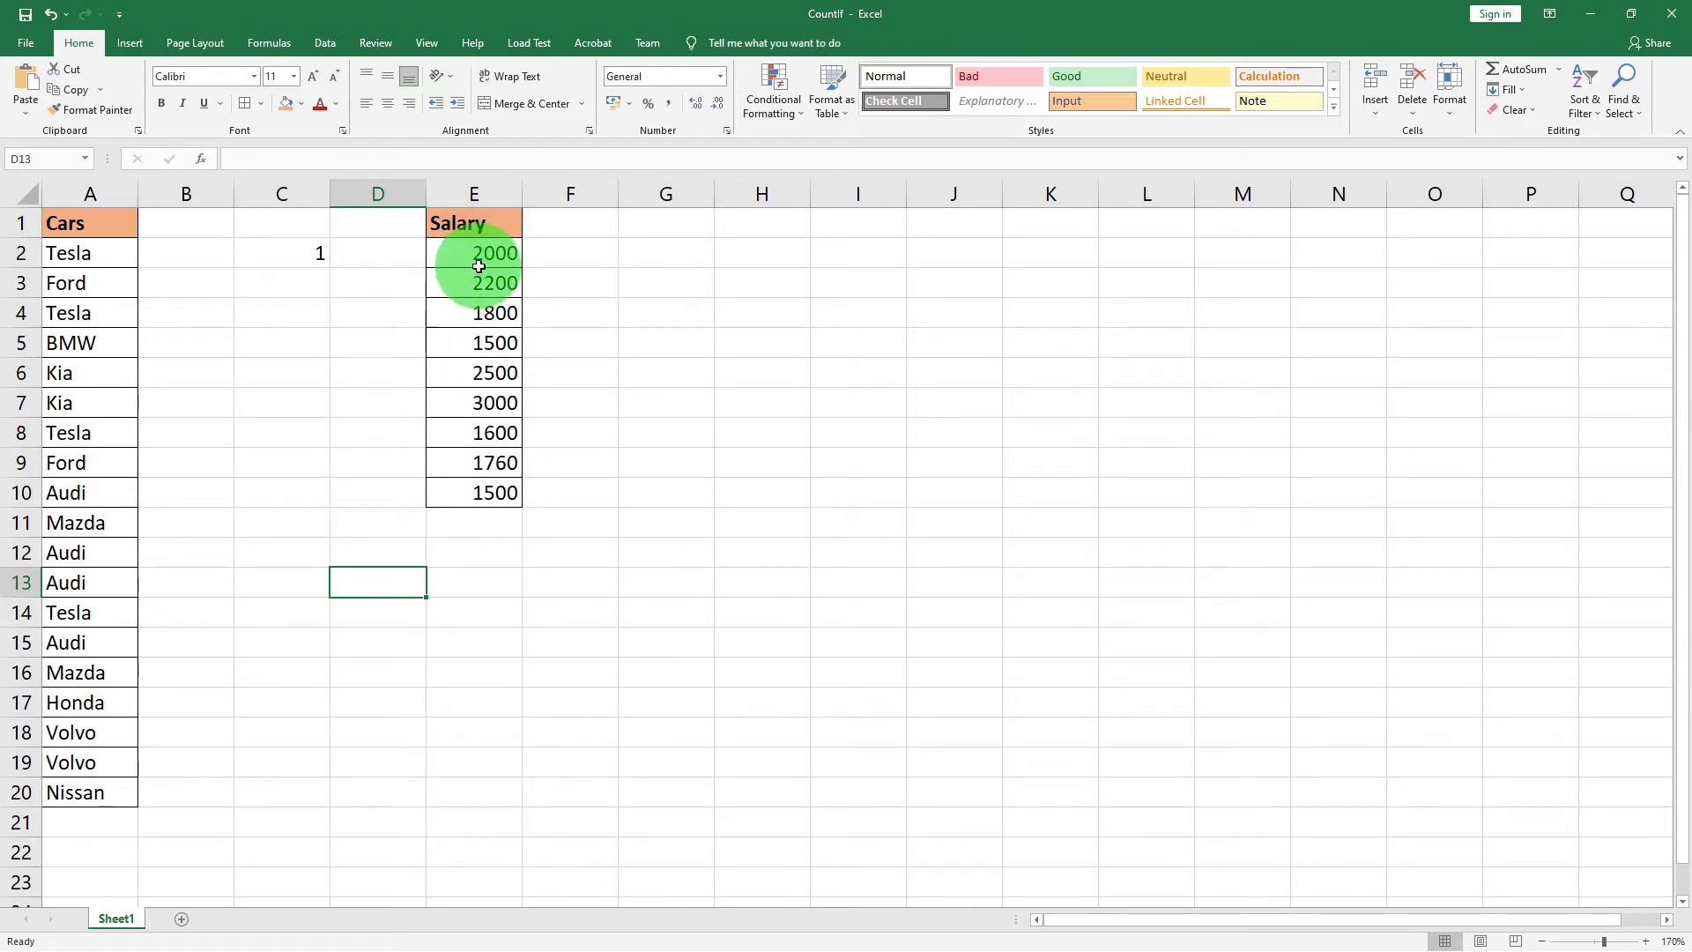
# Step: Enter a COUNTIF formula in G2 that counts the salaries in E2:E10 matching the criterion ">2000"
pyautogui.click(633, 251)
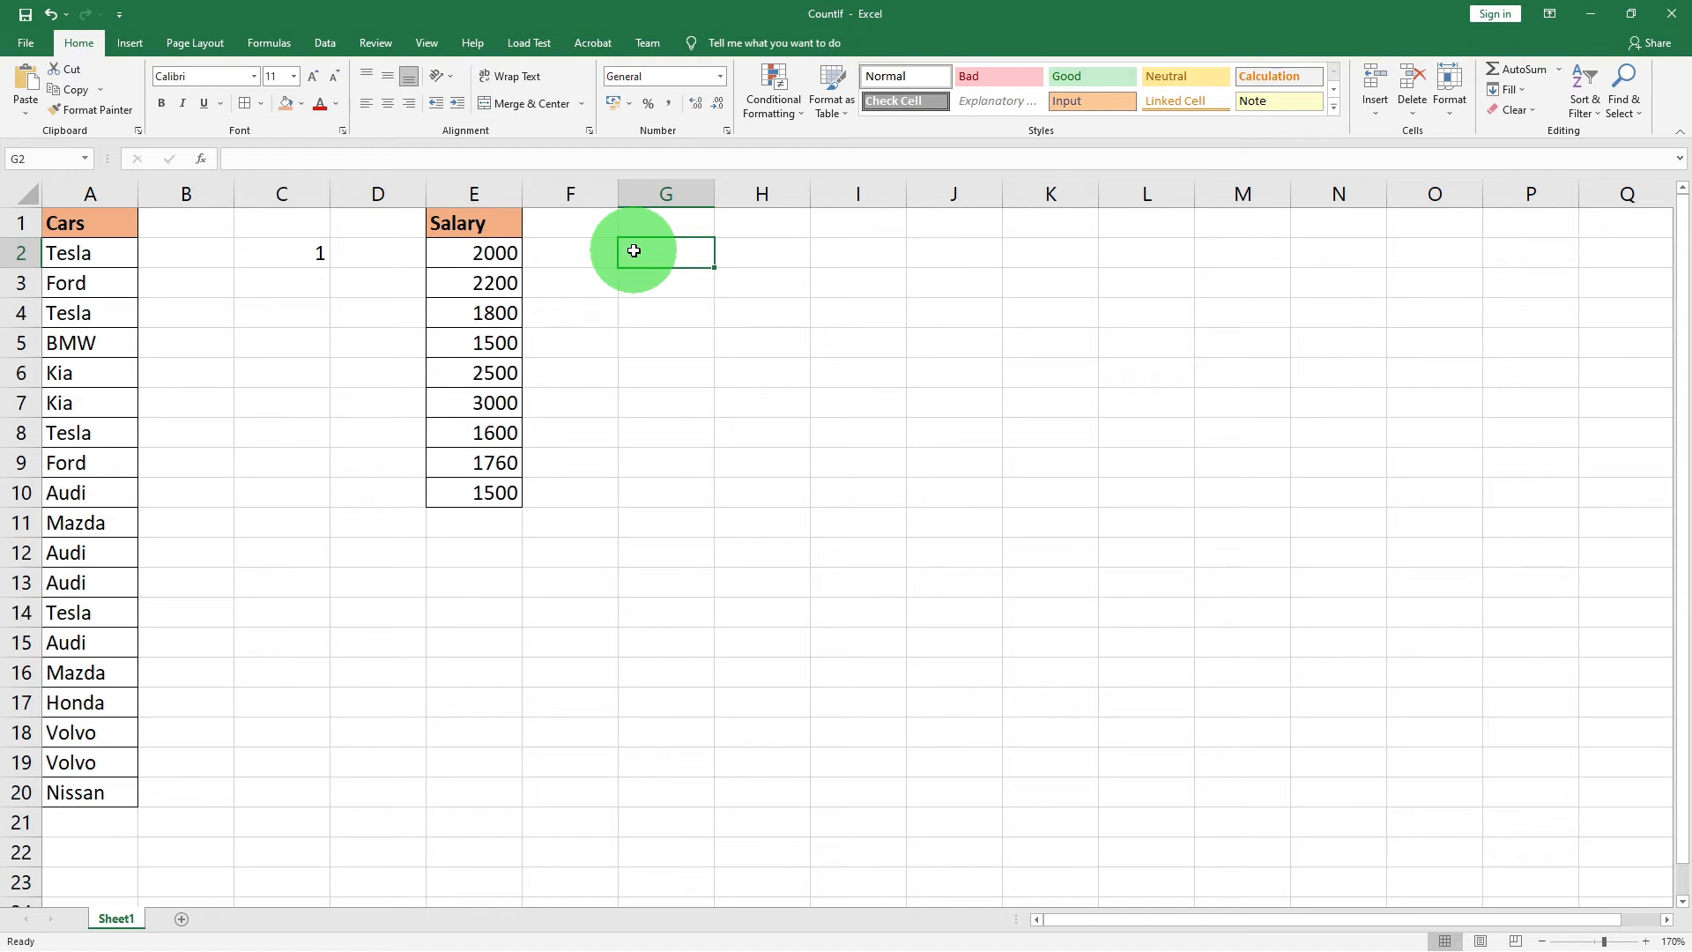
pyautogui.write('=')
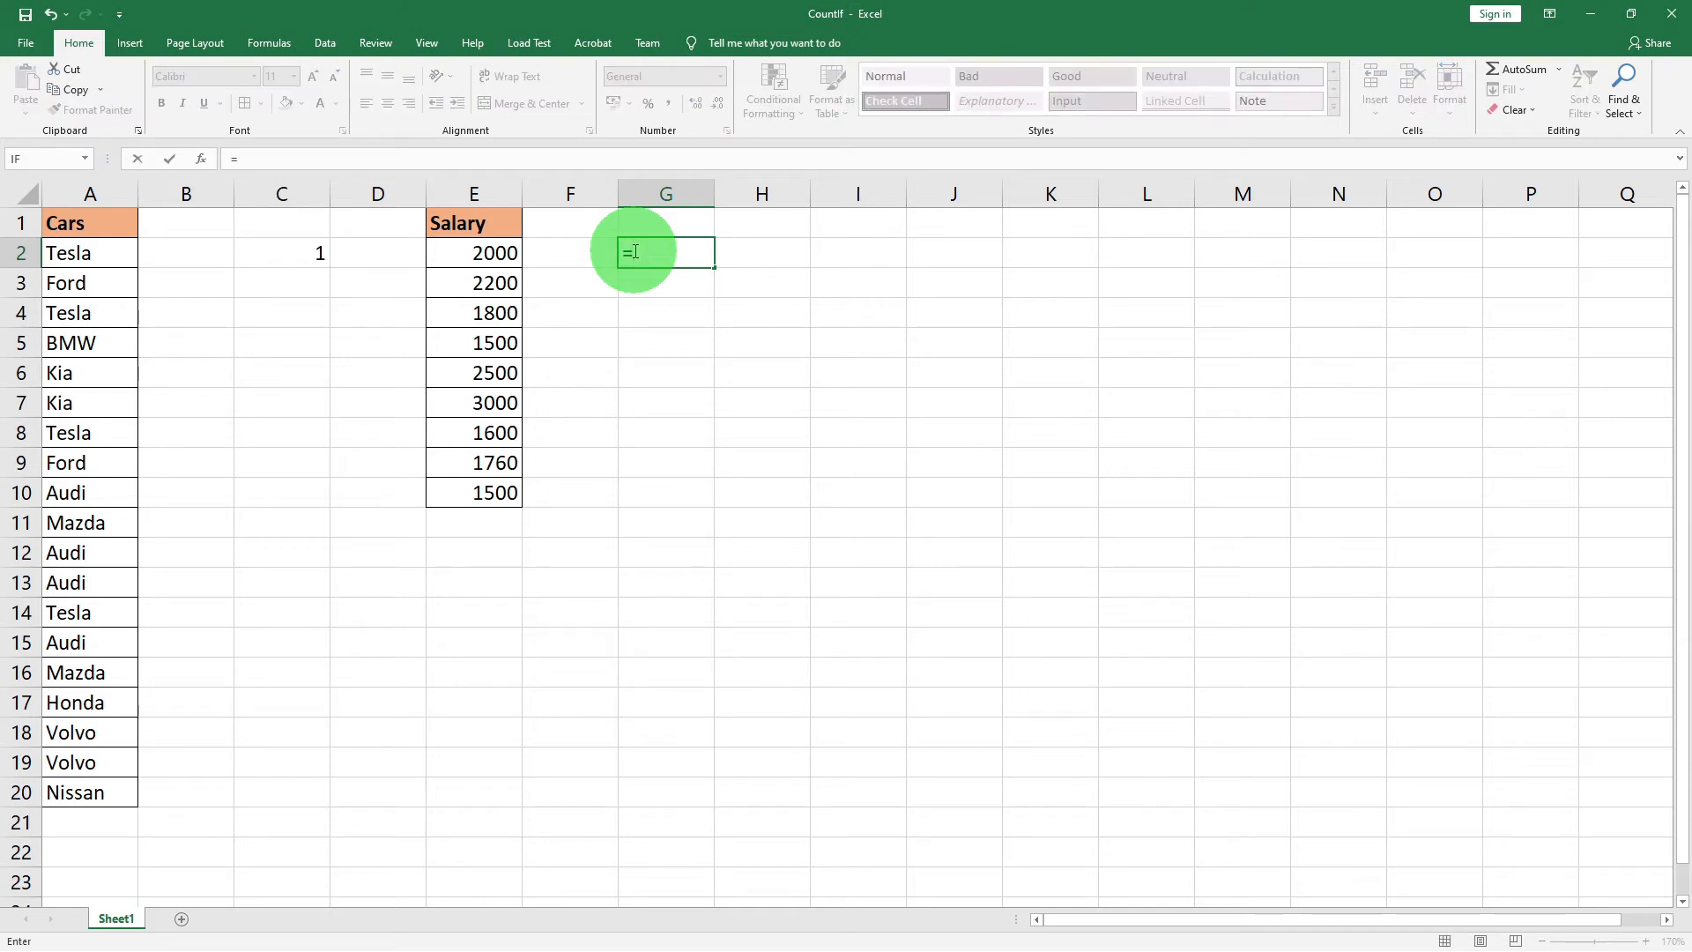
pyautogui.write('Countf(')
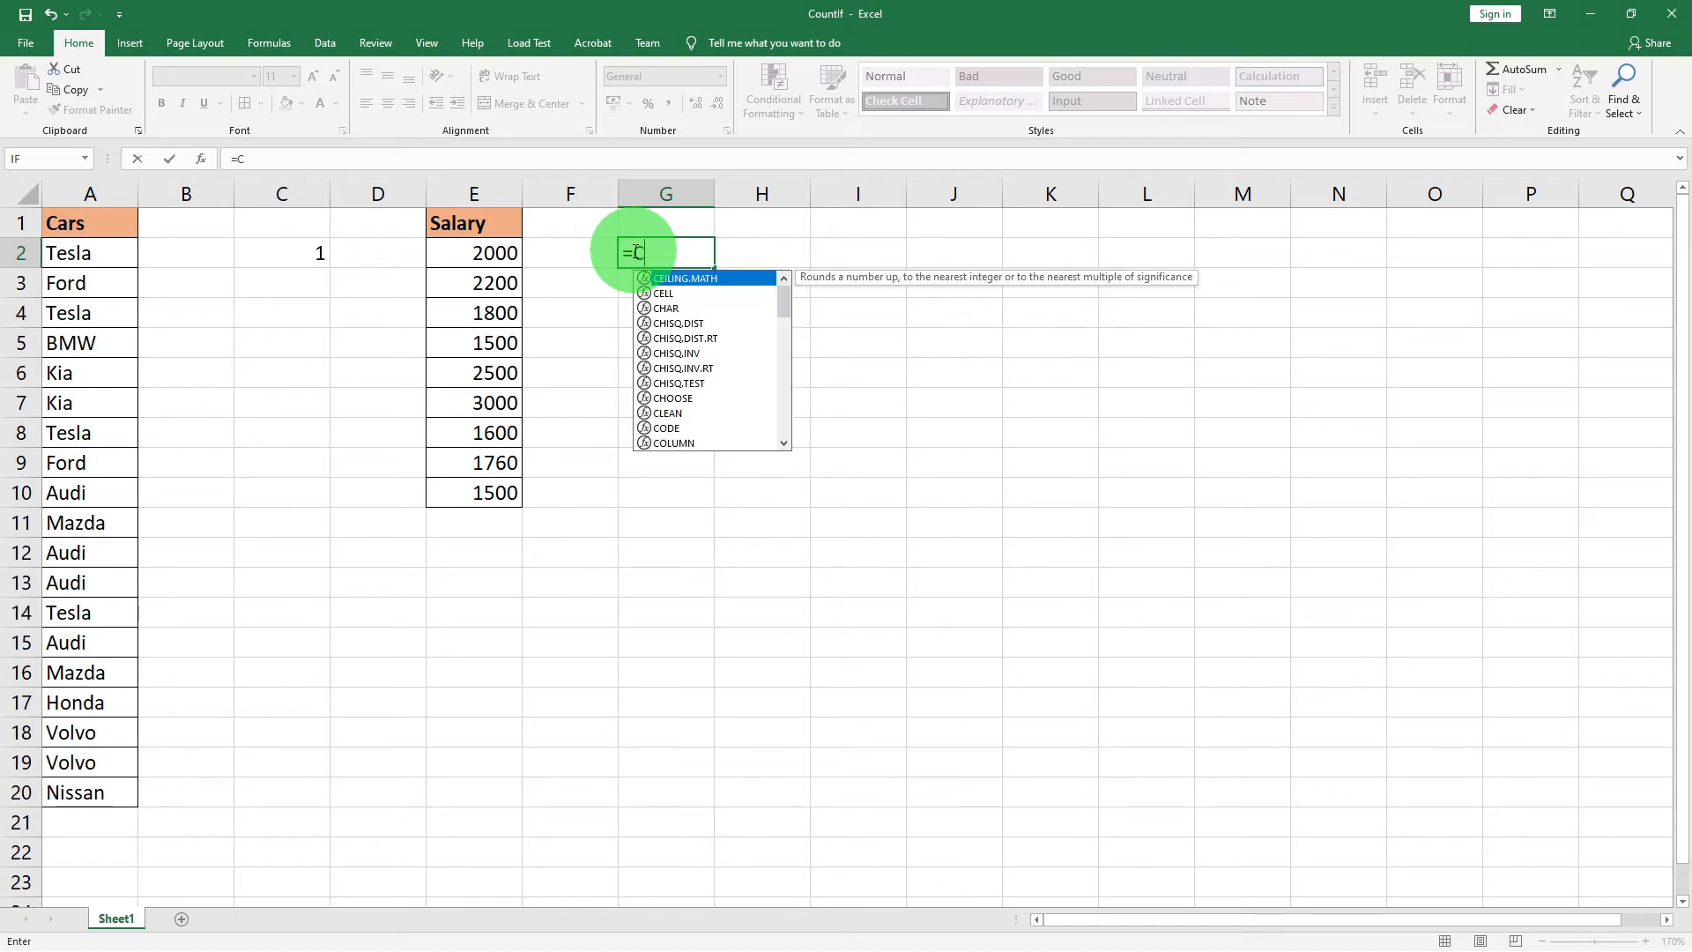
pyautogui.press('BackSpace')
pyautogui.press('BackSpace')
pyautogui.write('If(')
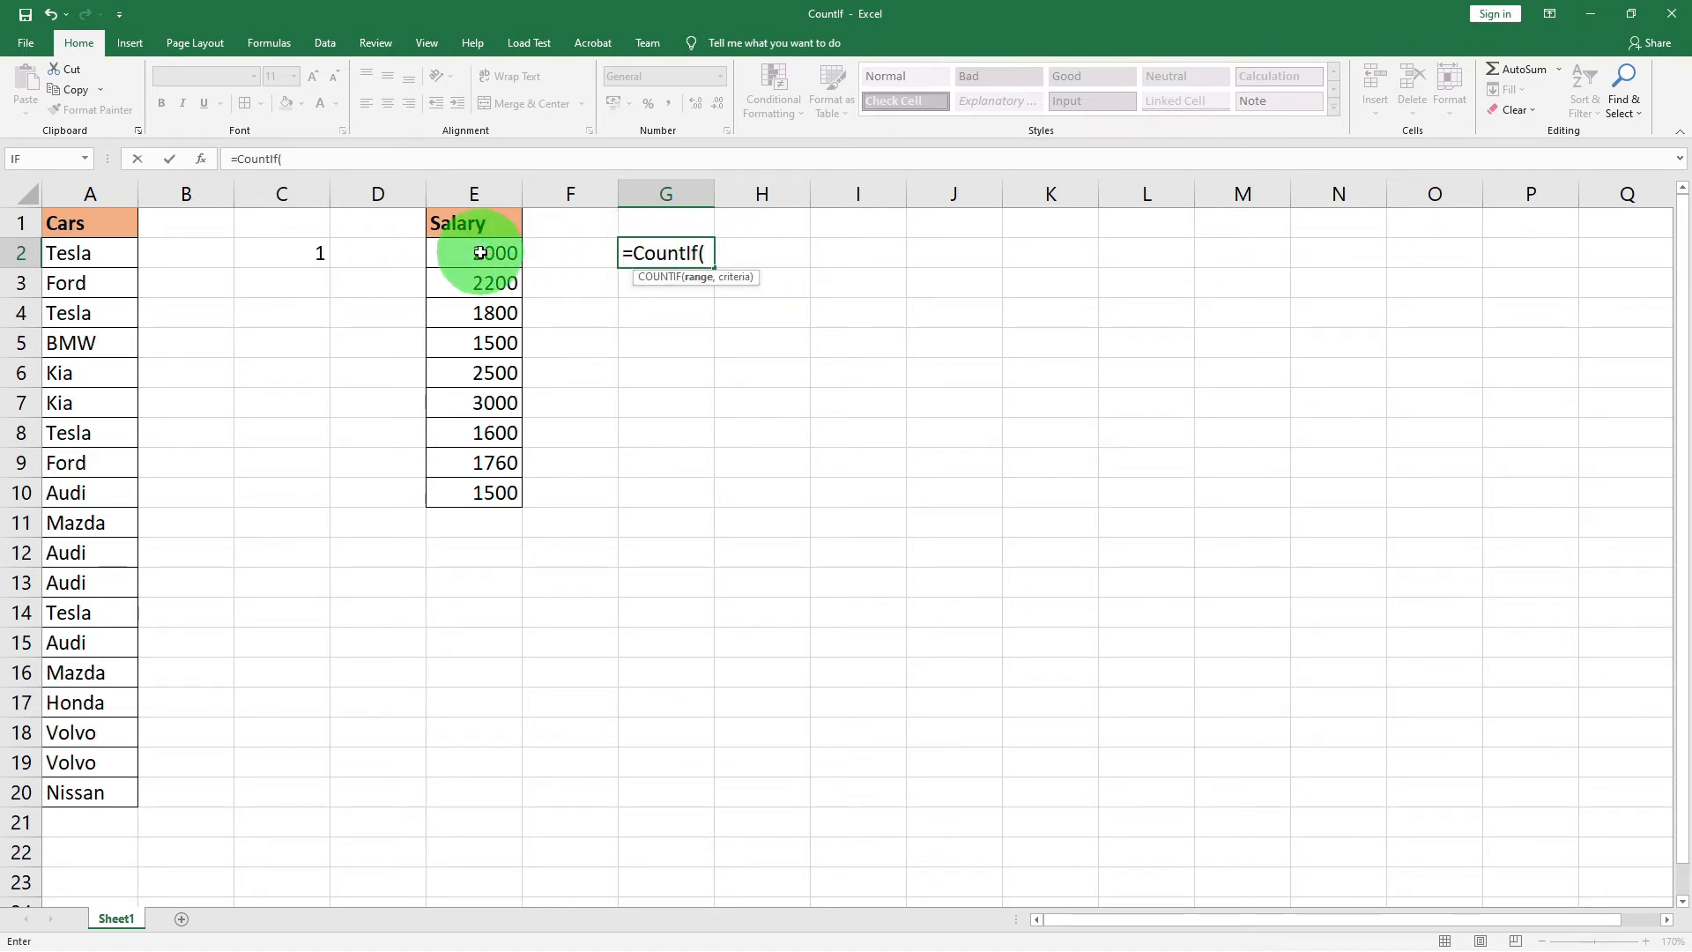
pyautogui.moveTo(480, 253); pyautogui.dragTo(467, 493)
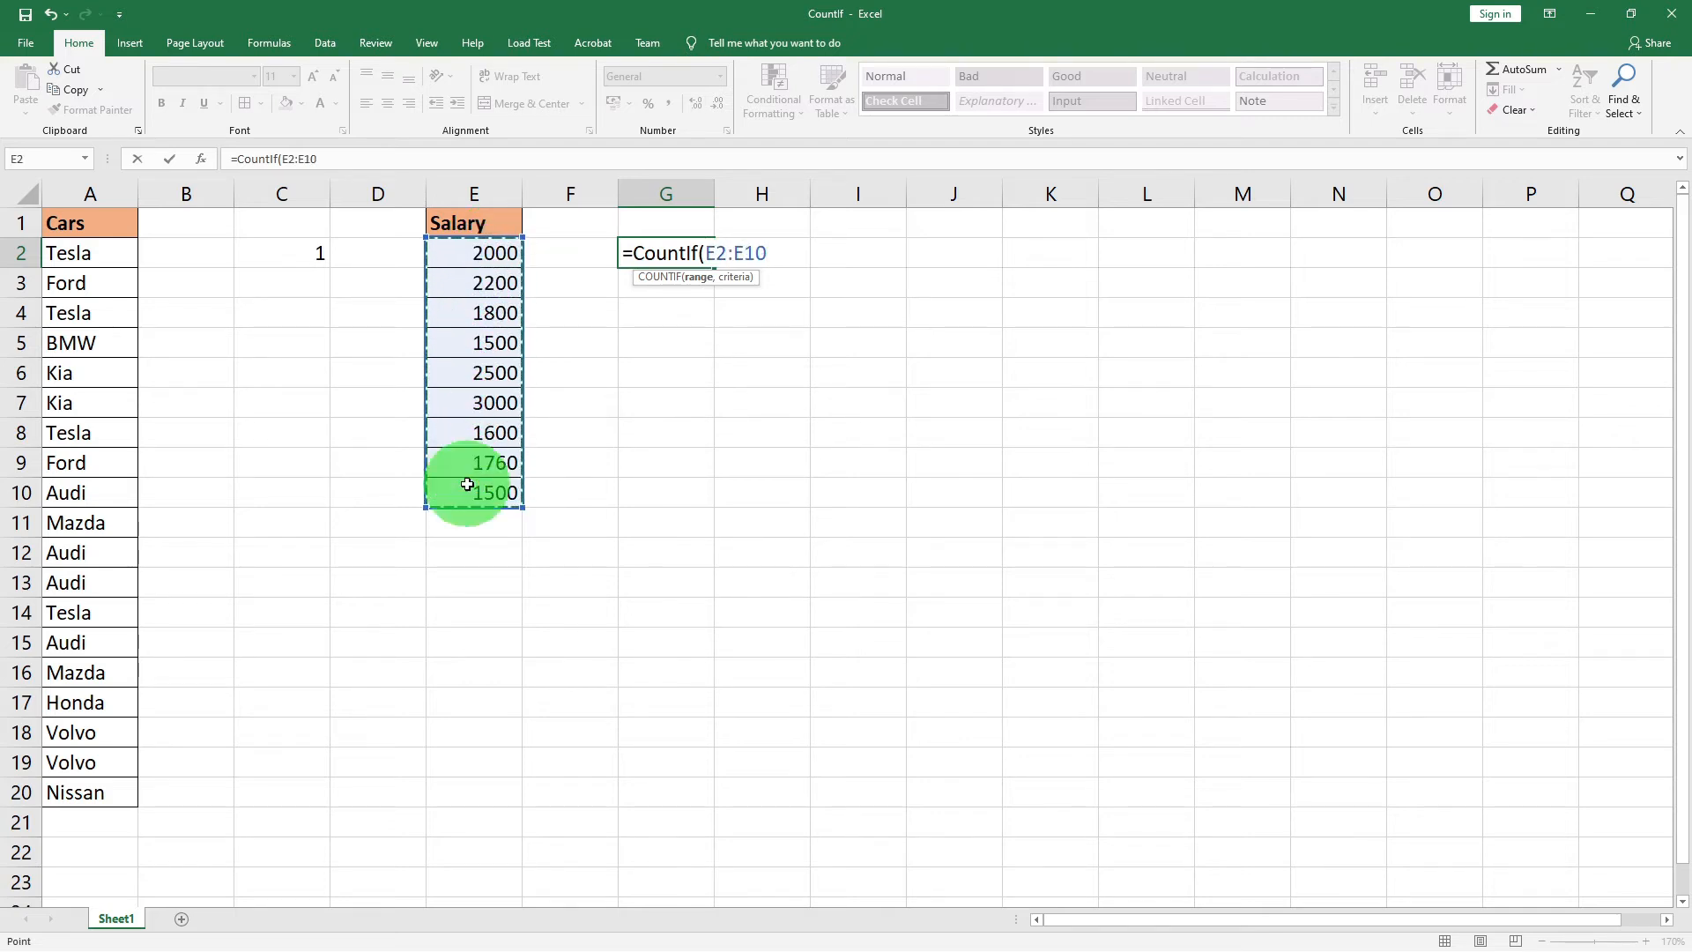
pyautogui.write(',')
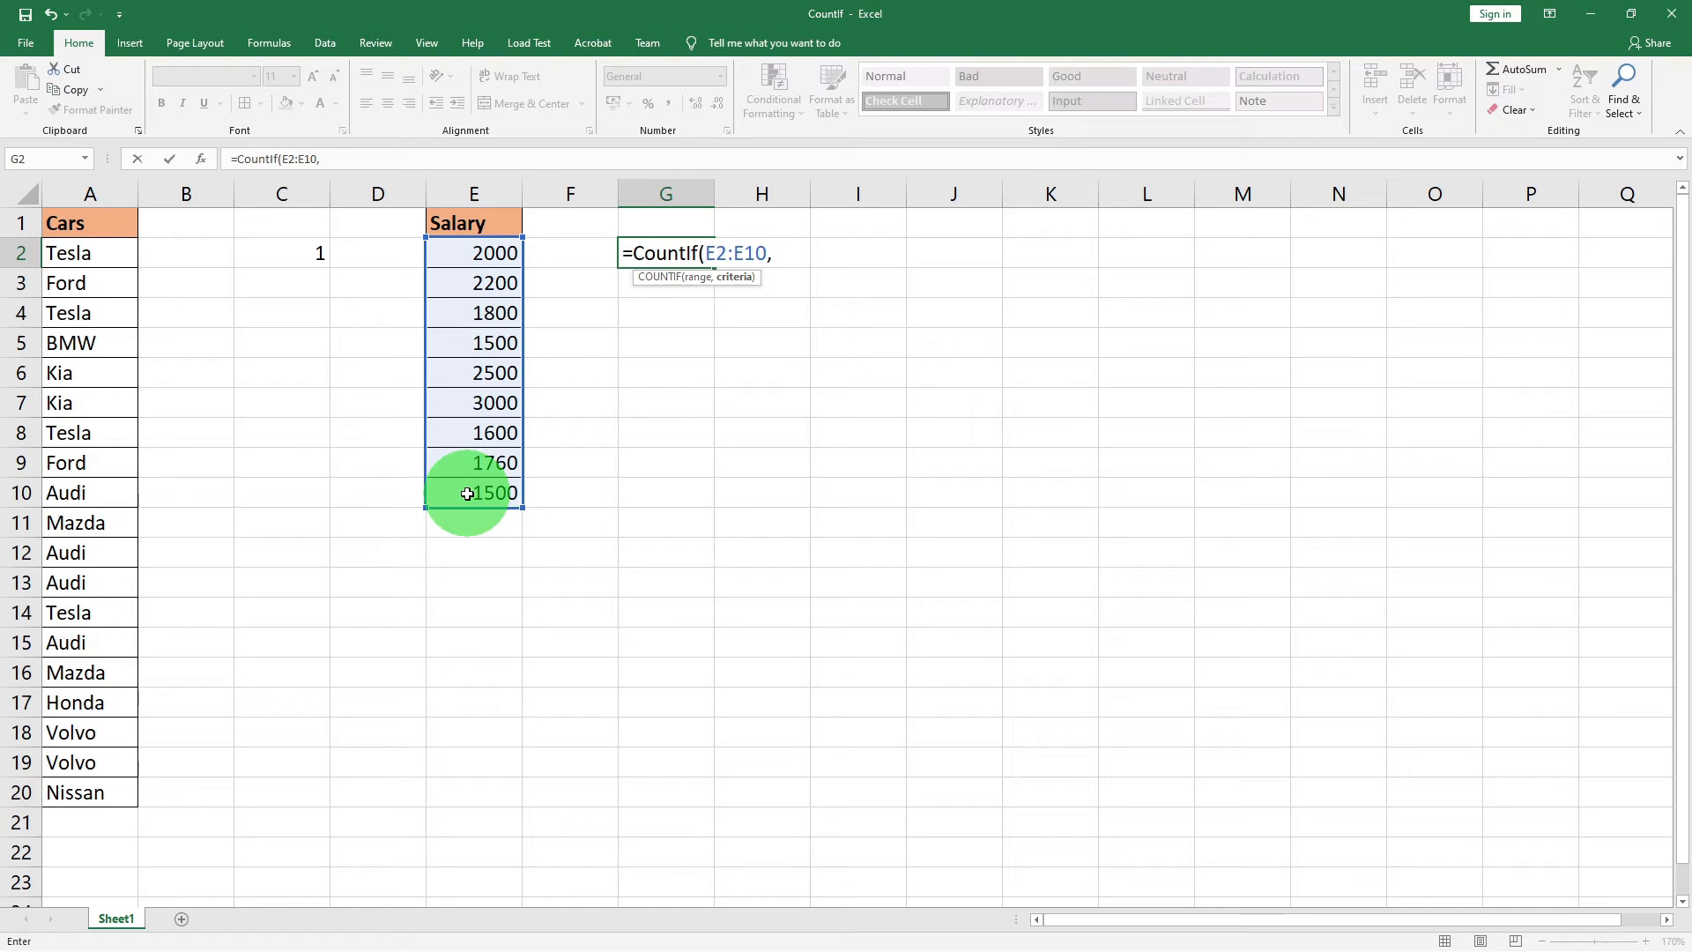
pyautogui.write('">2000')
pyautogui.click(928, 260)
pyautogui.write('"')
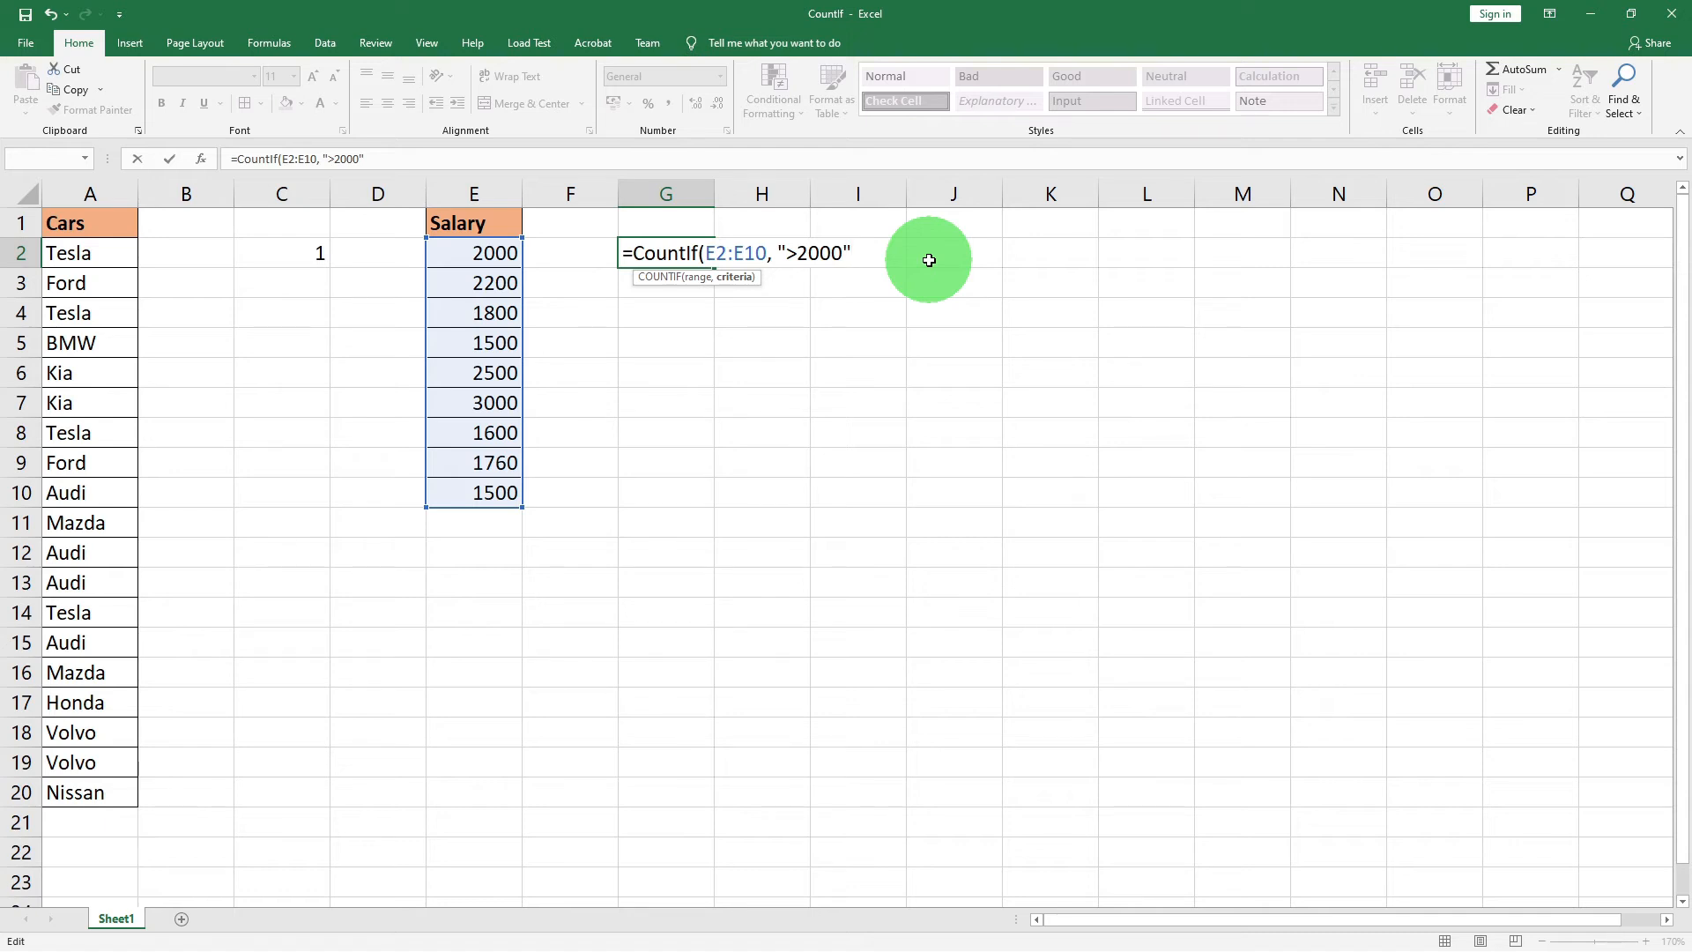
pyautogui.write(')')
pyautogui.press('Return')
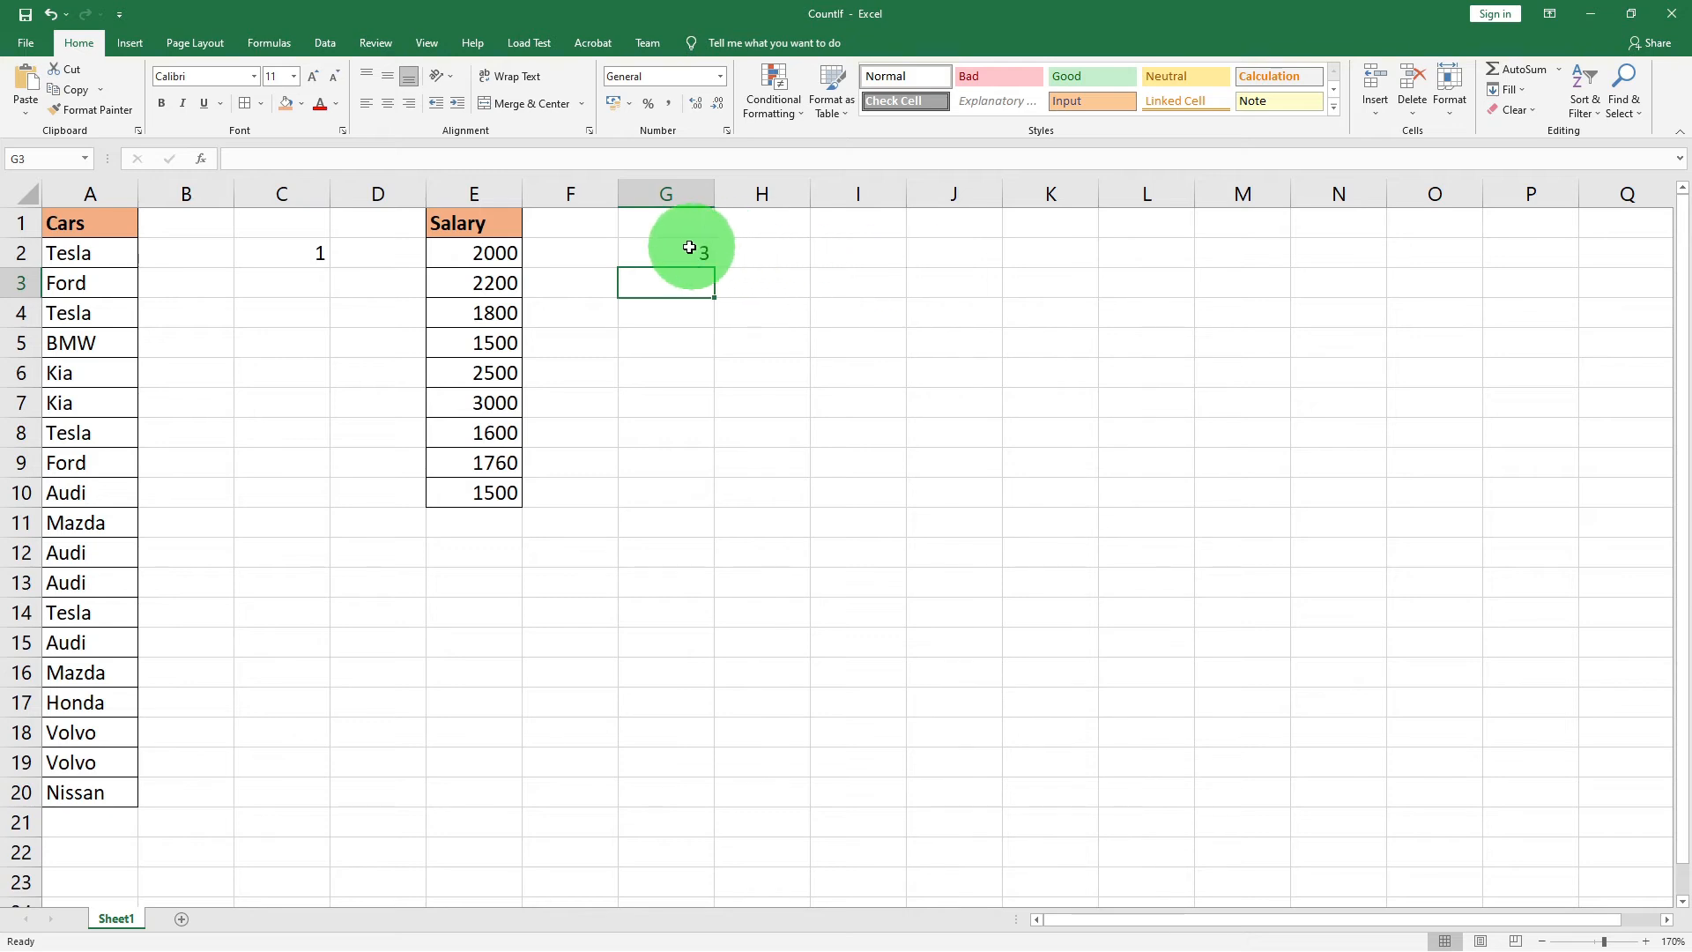
# Step: Check the count in G2 against the individual salaries above 2000 in column E
pyautogui.click(680, 258)
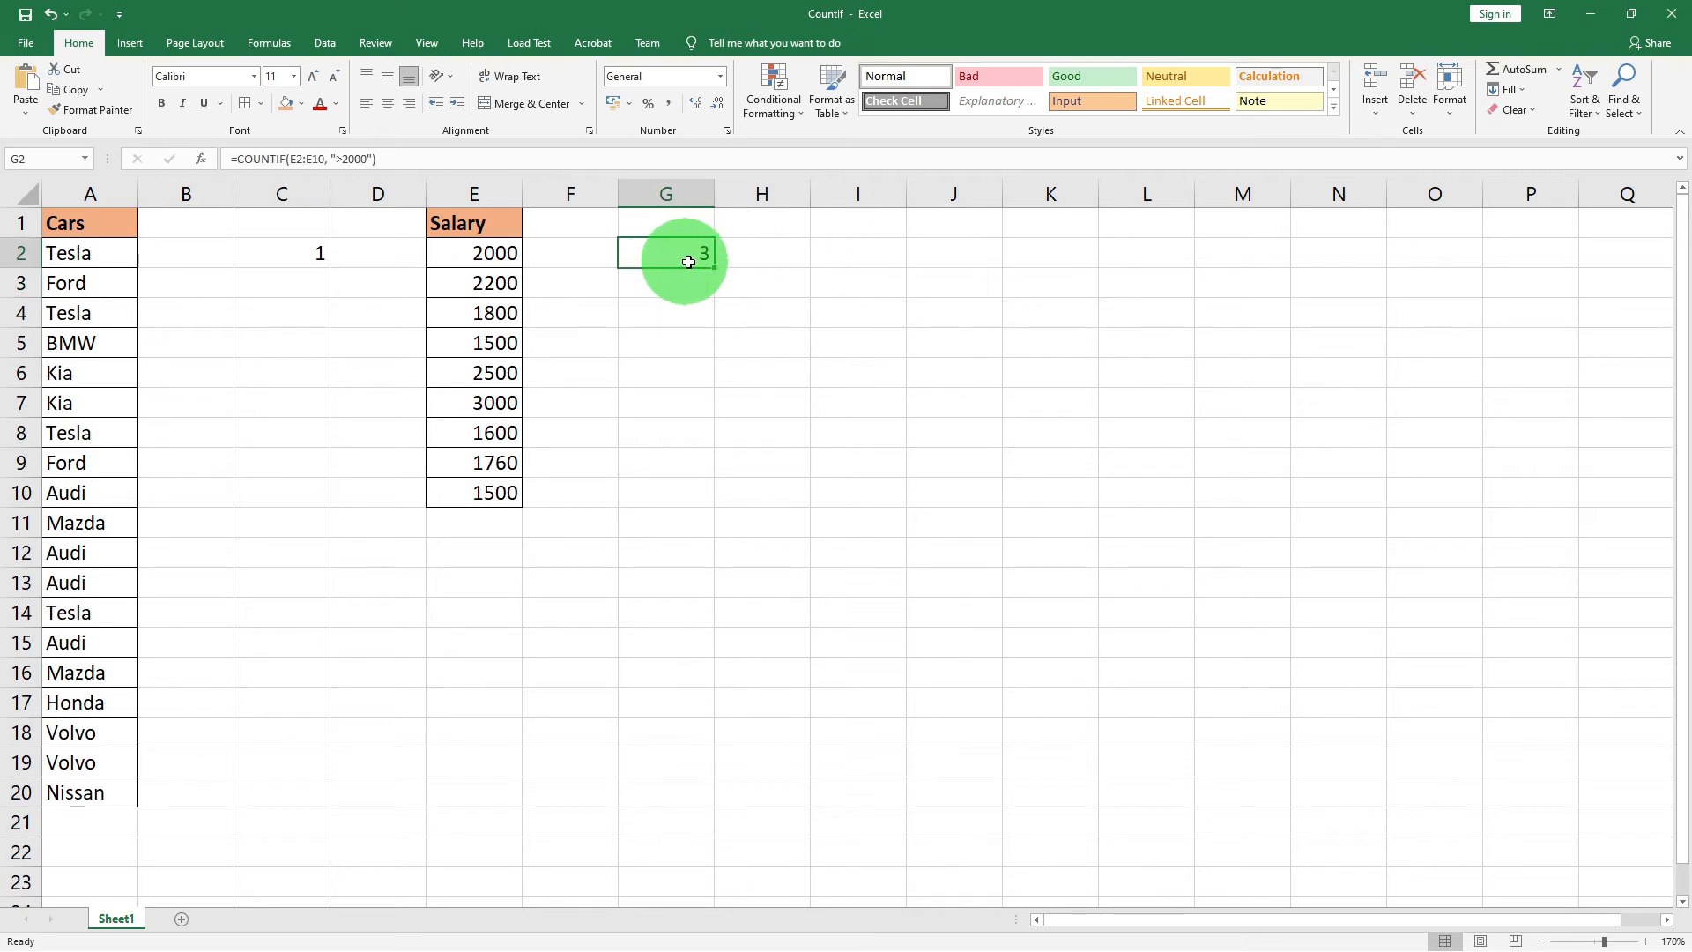
pyautogui.click(491, 284)
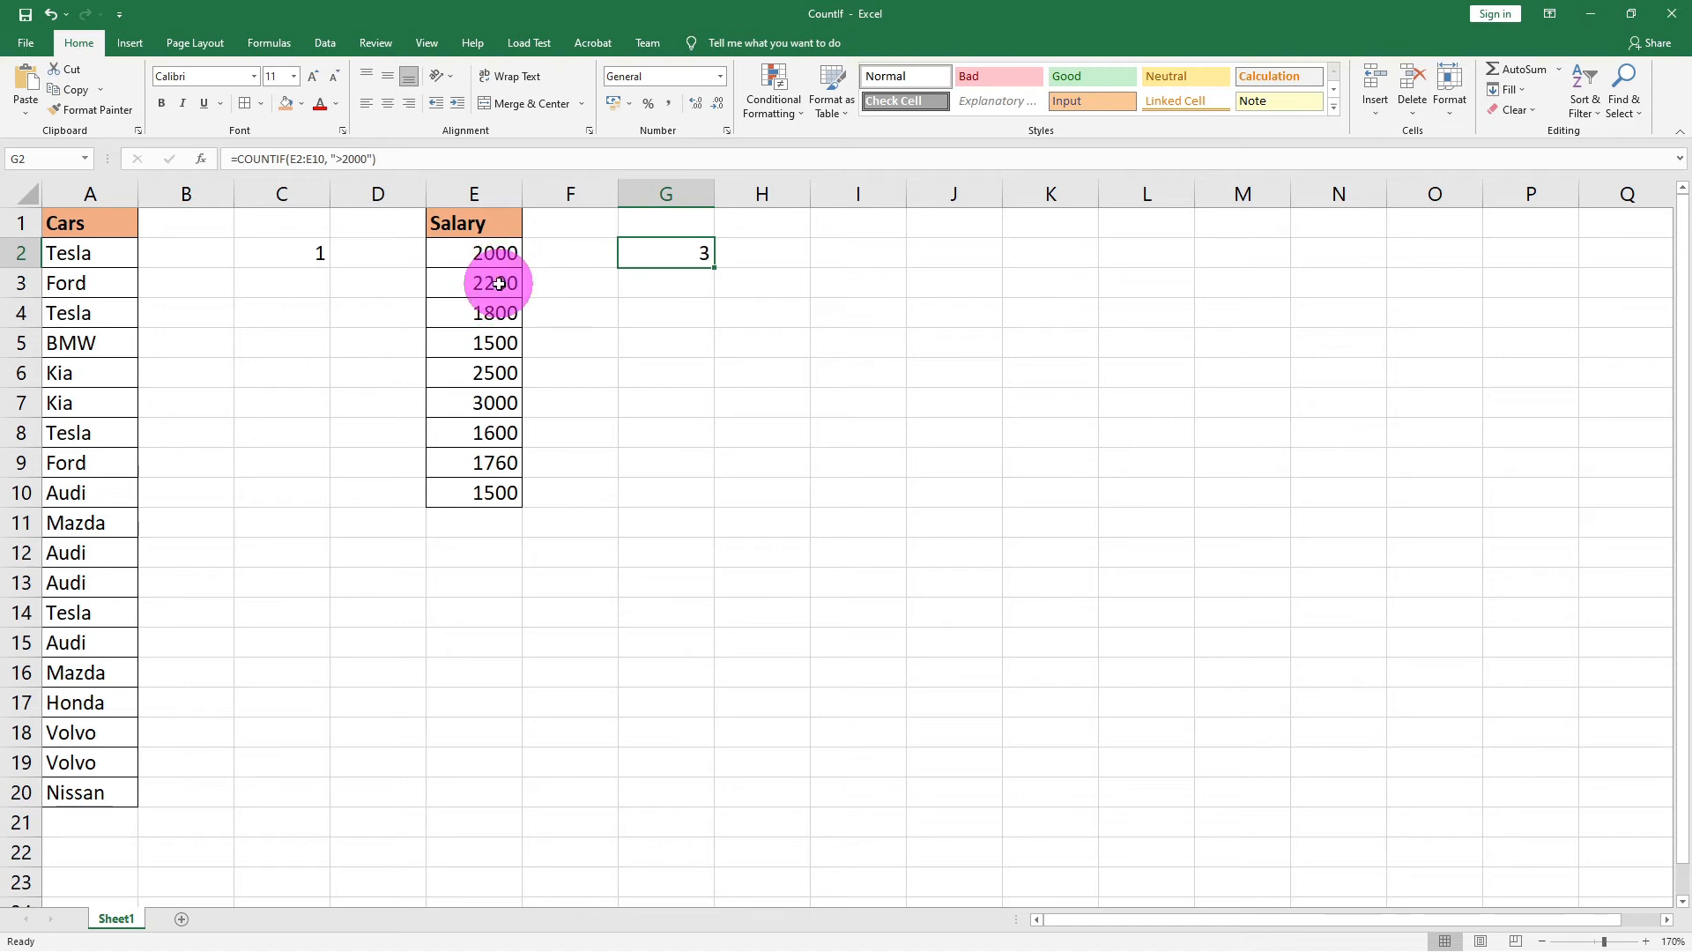
pyautogui.click(491, 373)
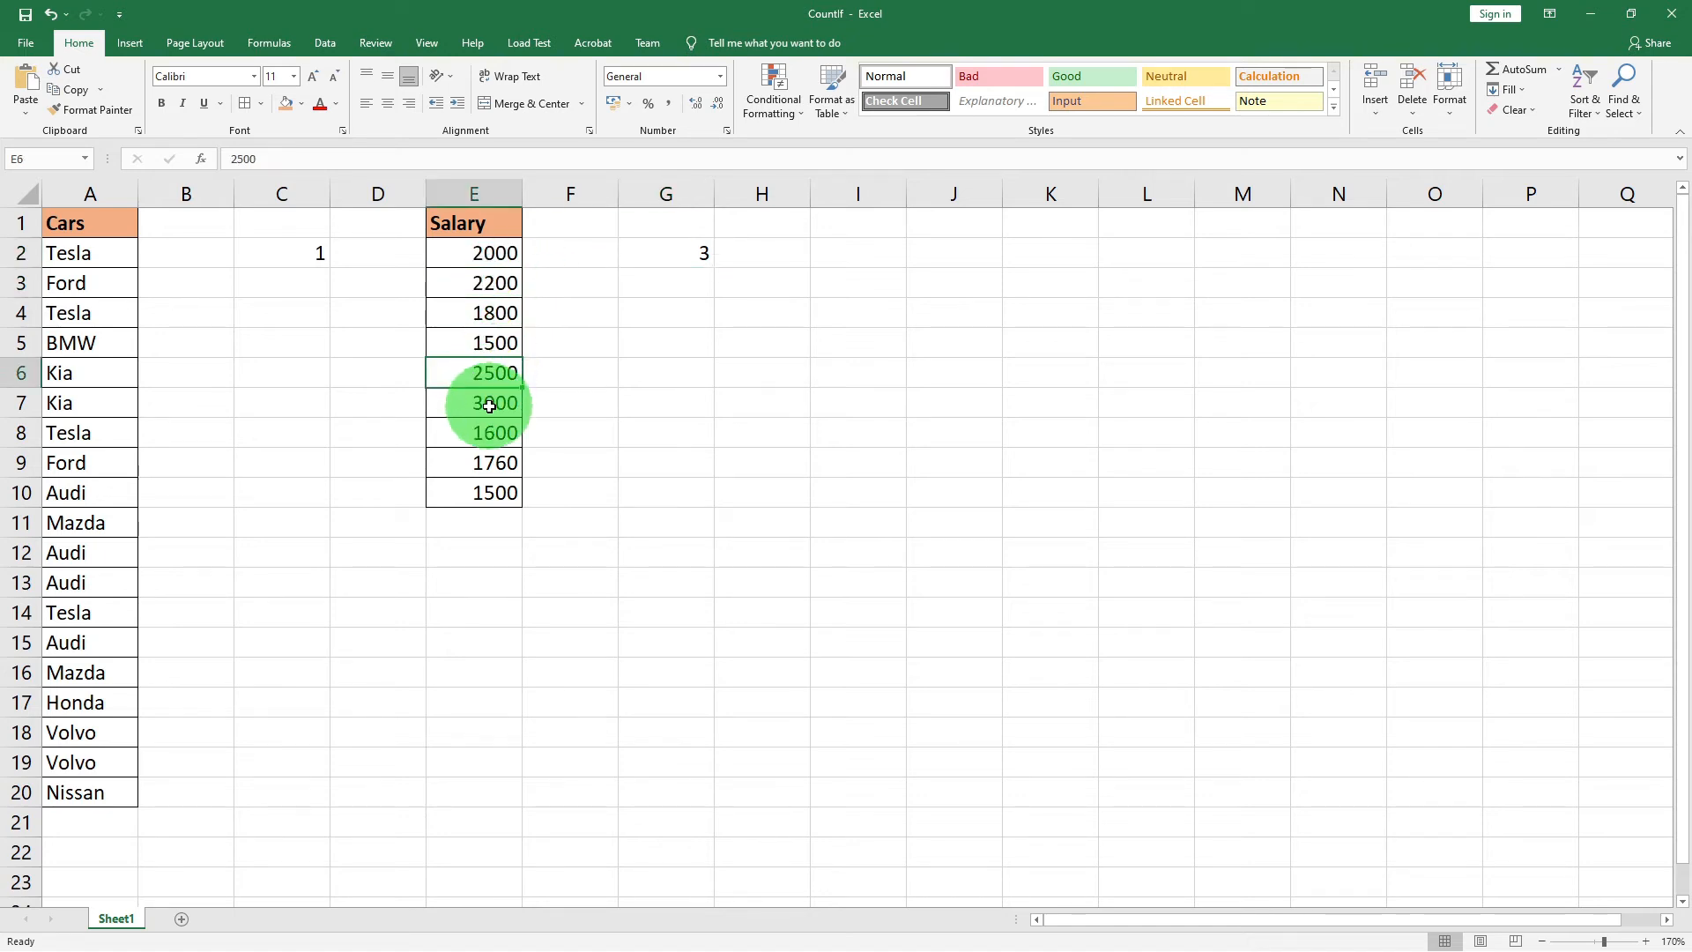
pyautogui.click(688, 273)
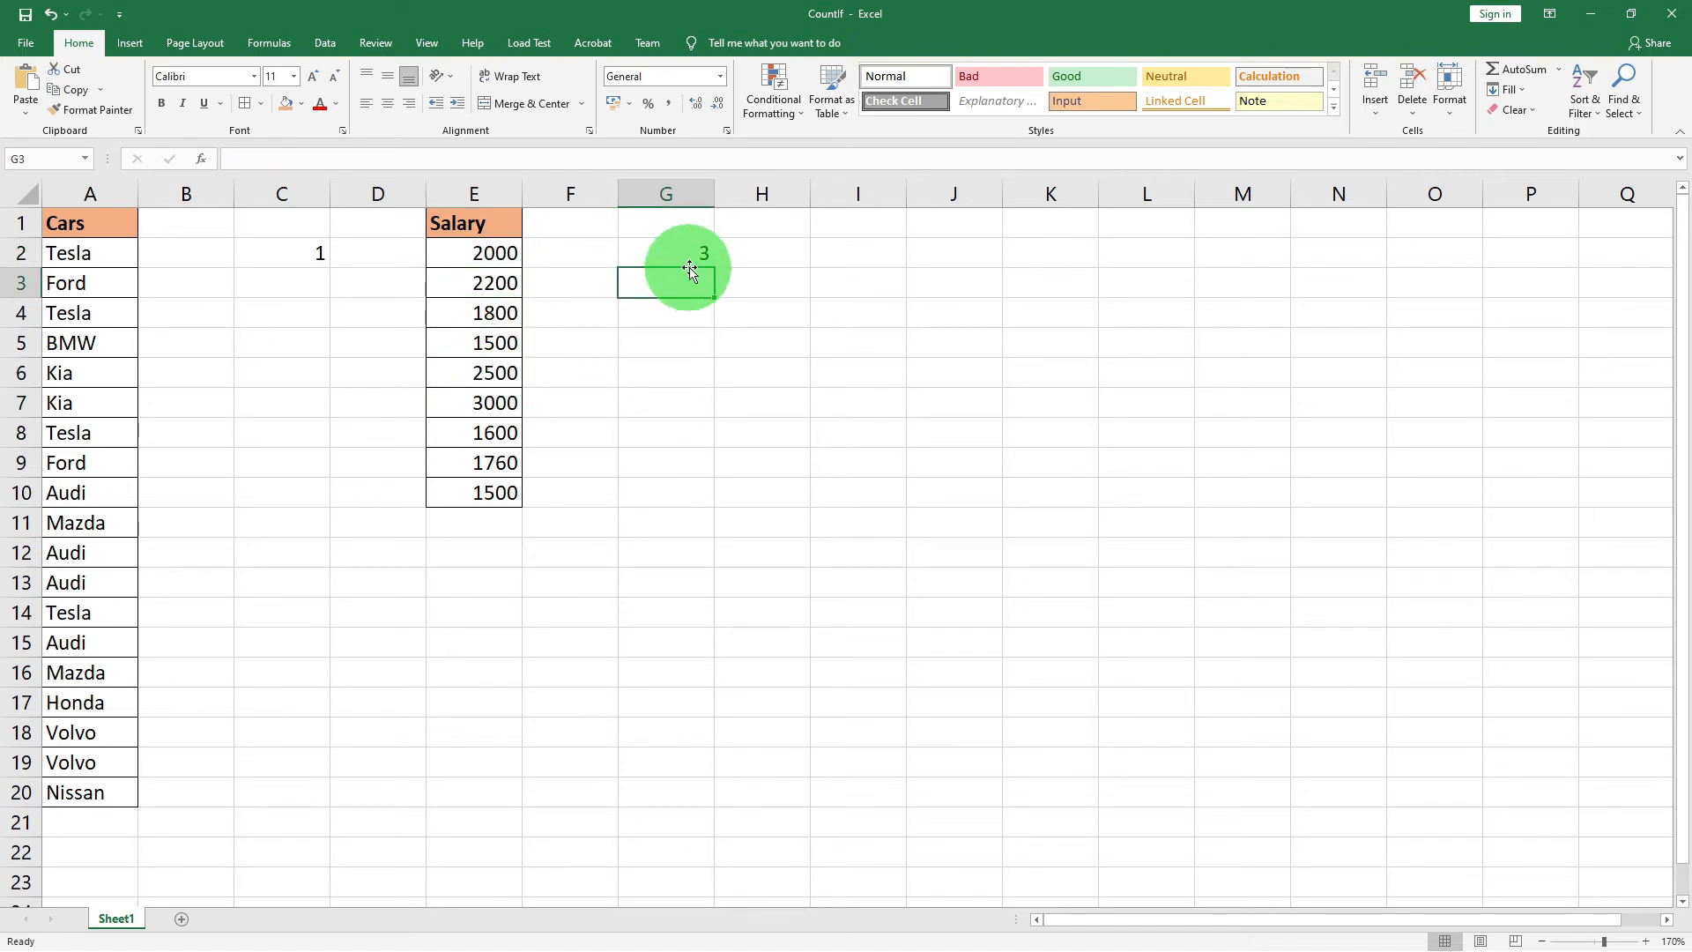
# Step: Change the criterion of the COUNTIF formula in G2 to "<2000"
pyautogui.click(693, 253)
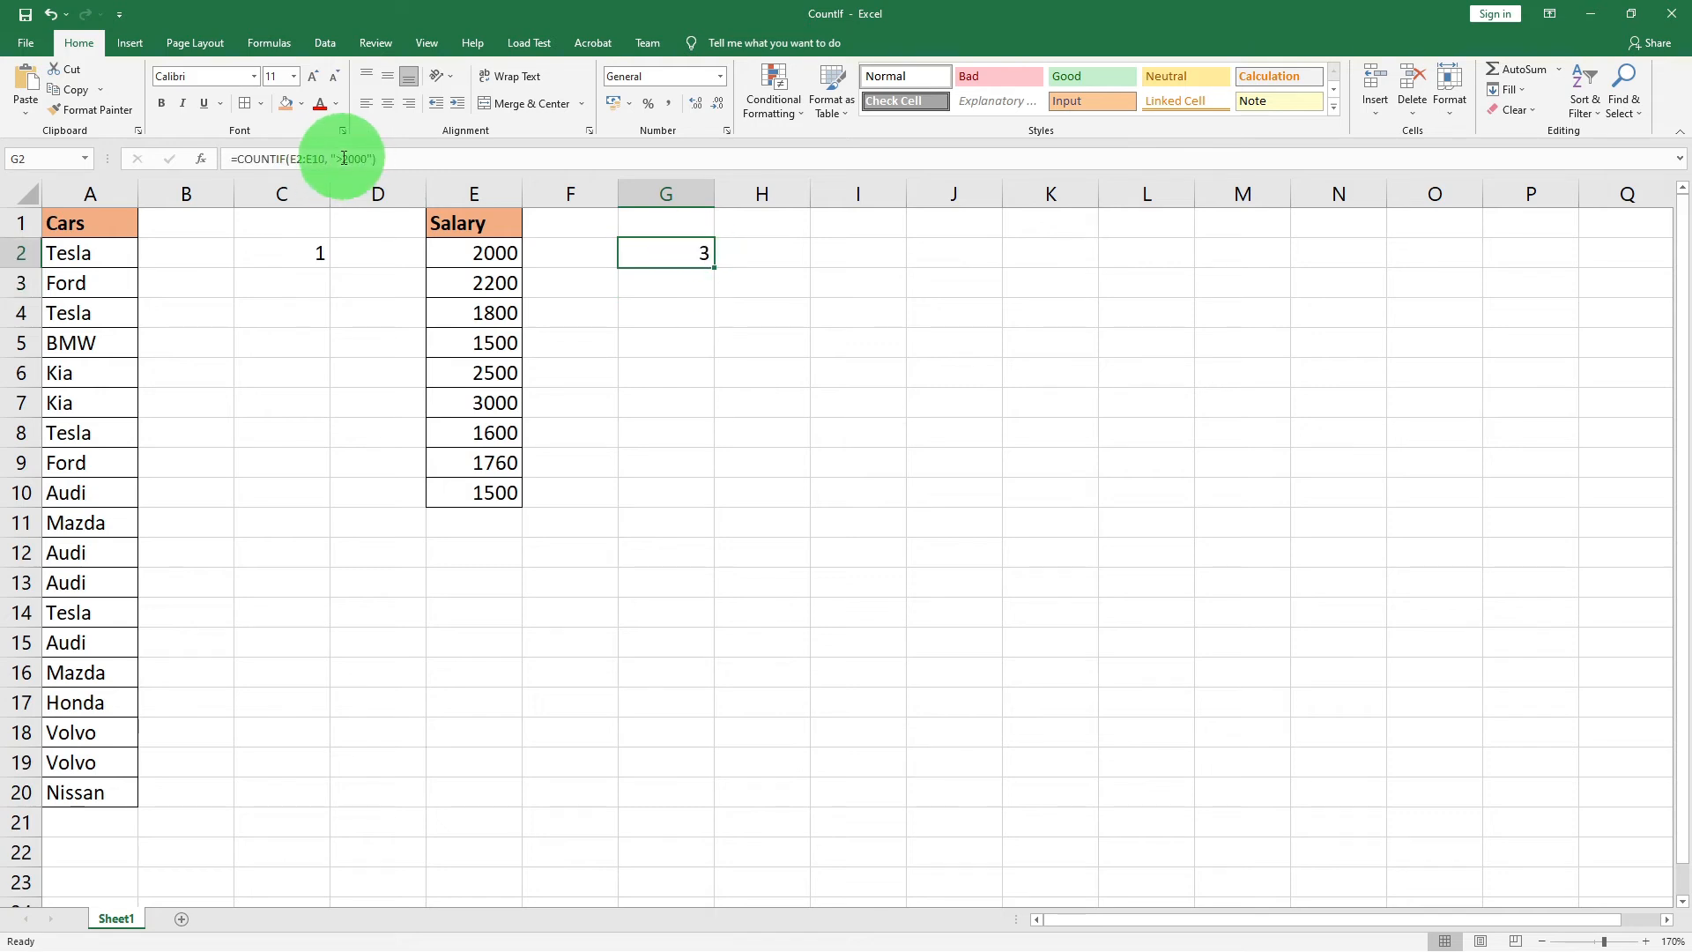
pyautogui.click(344, 158)
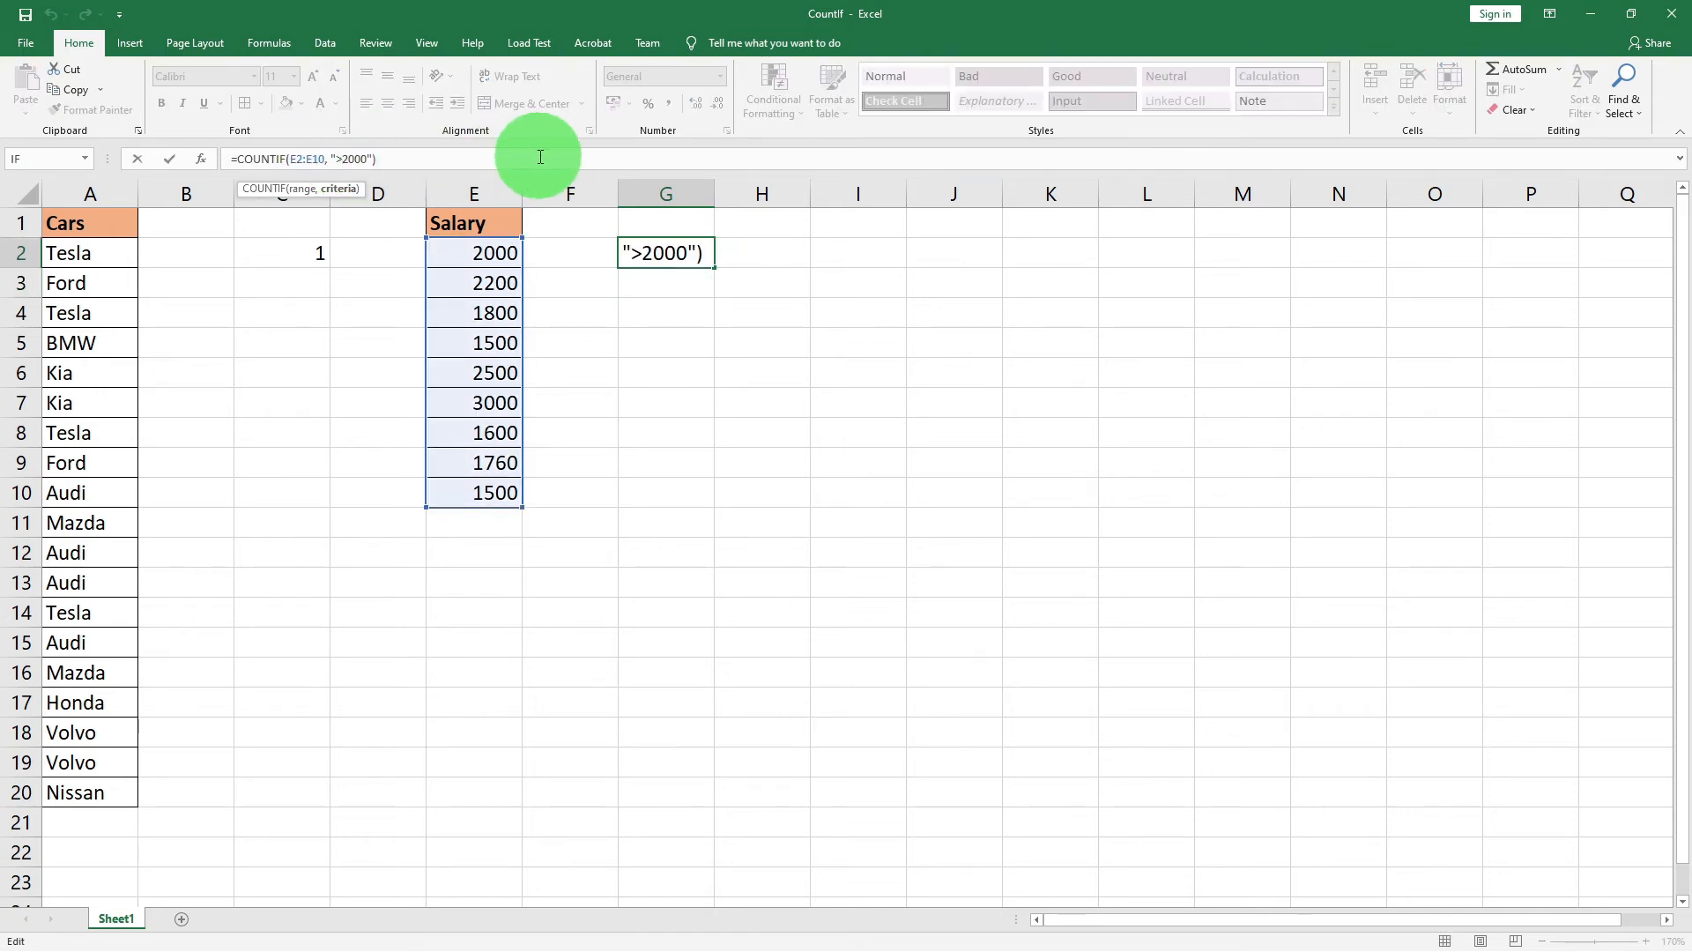
pyautogui.press('BackSpace')
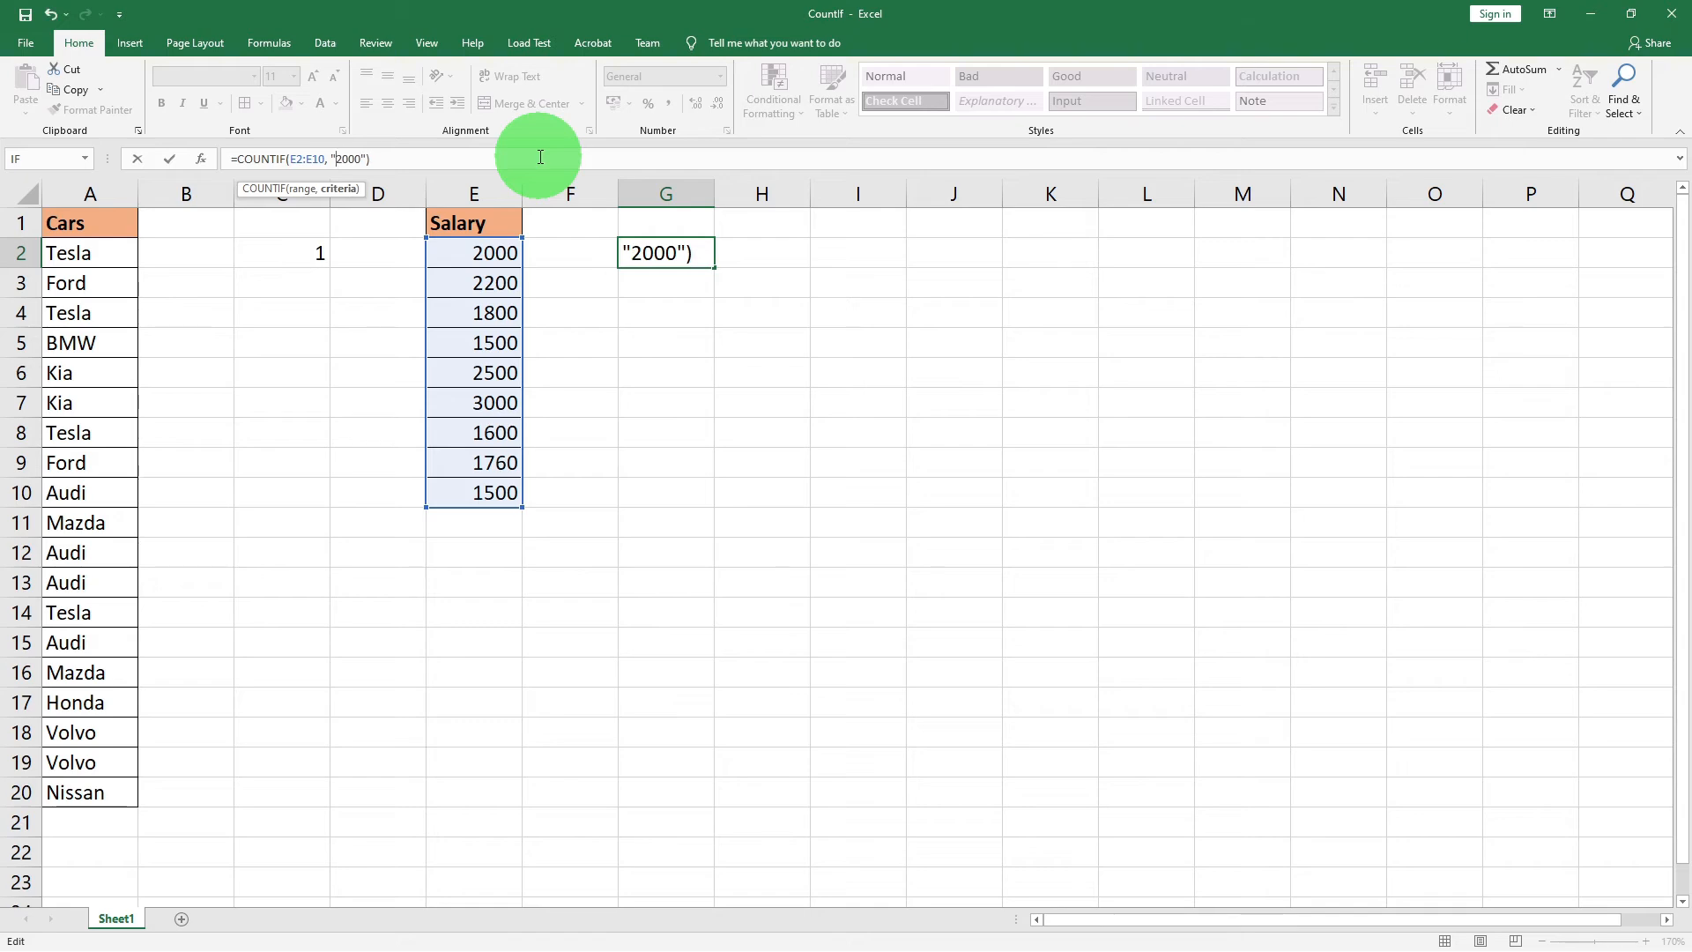
pyautogui.write('<')
pyautogui.press('Return')
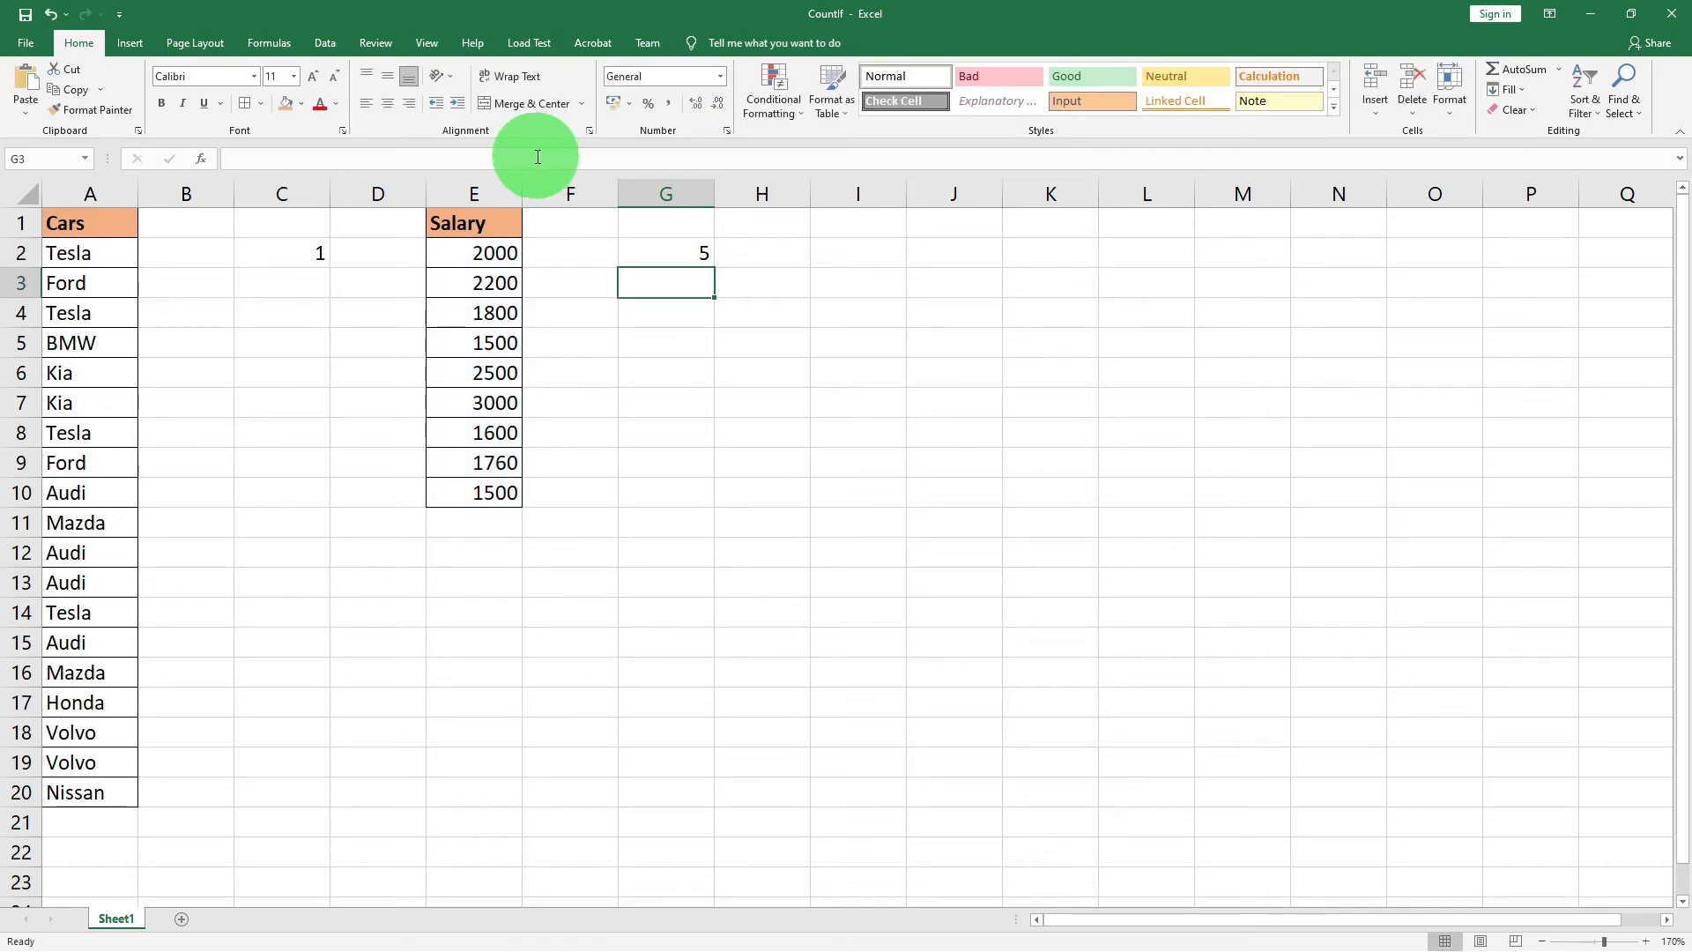
# Step: Check the count in G2 against the individual salaries below 2000 in column E
pyautogui.click(666, 253)
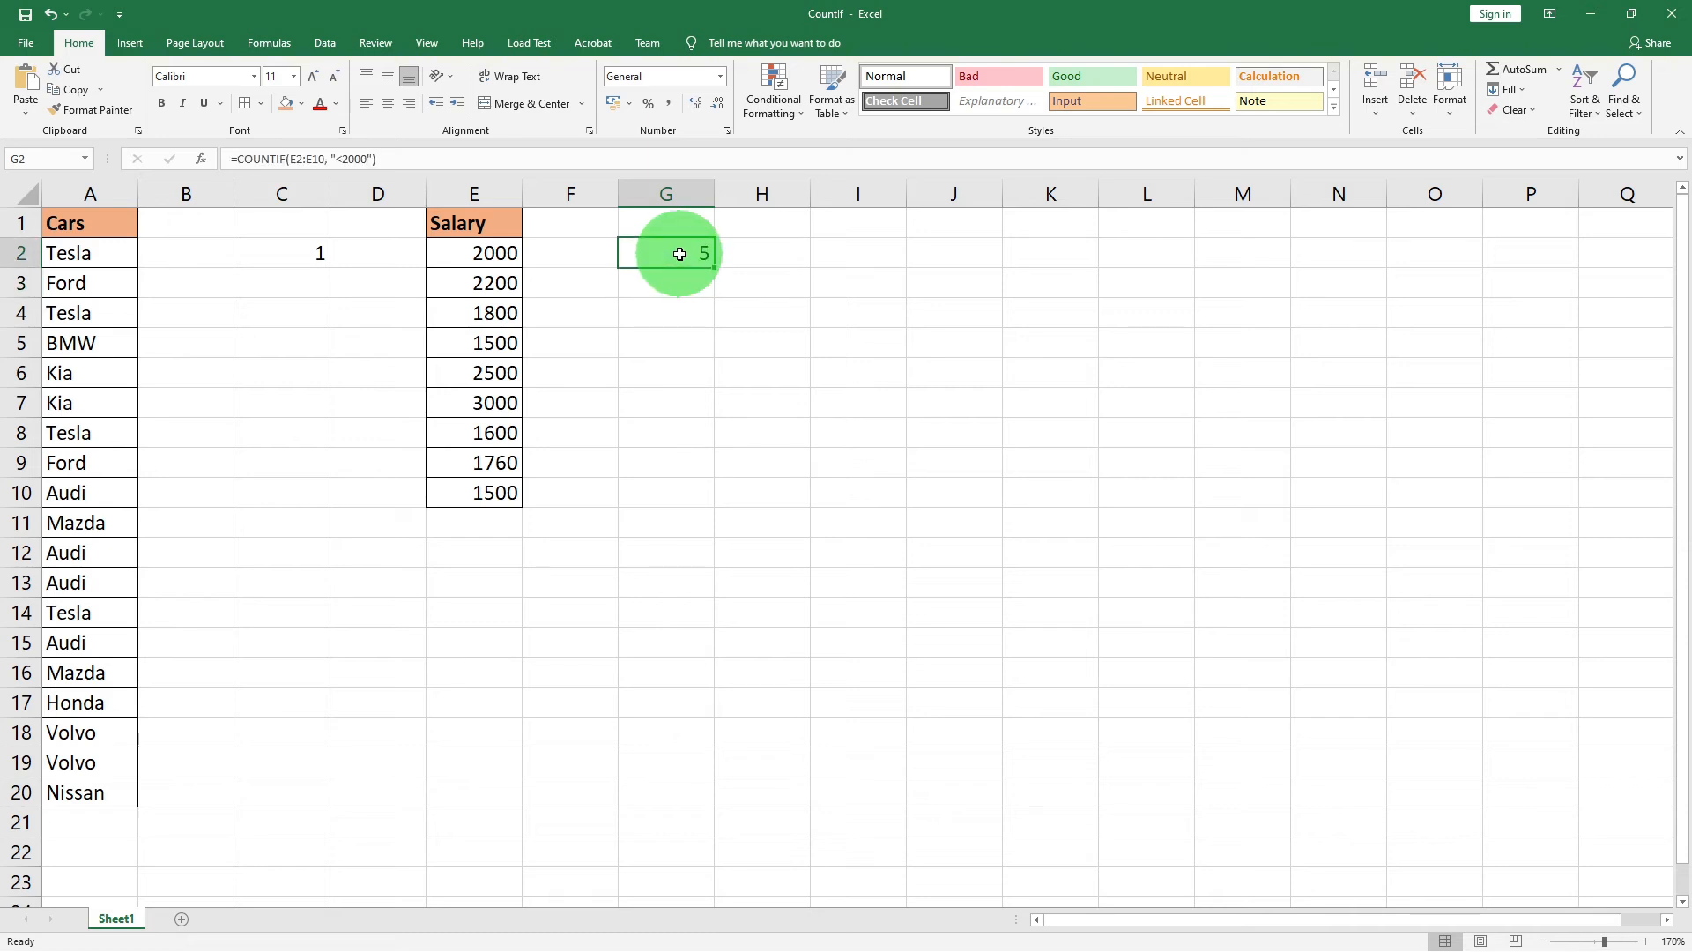
pyautogui.click(491, 315)
pyautogui.click(493, 342)
pyautogui.click(494, 433)
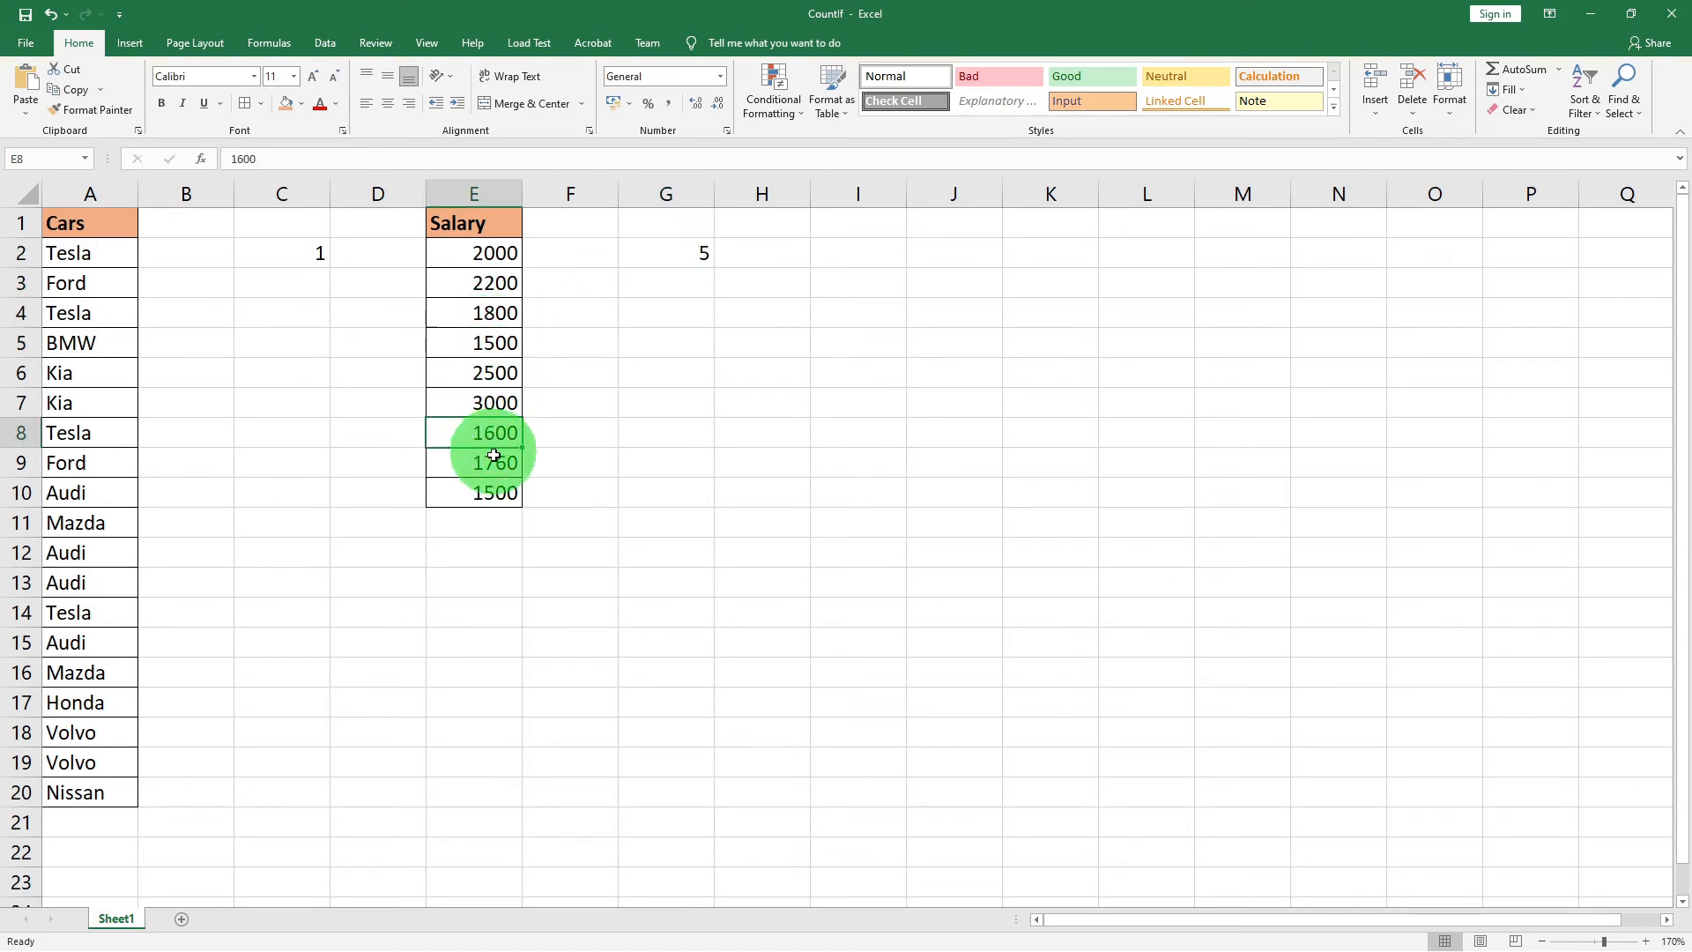
pyautogui.click(493, 456)
pyautogui.click(502, 487)
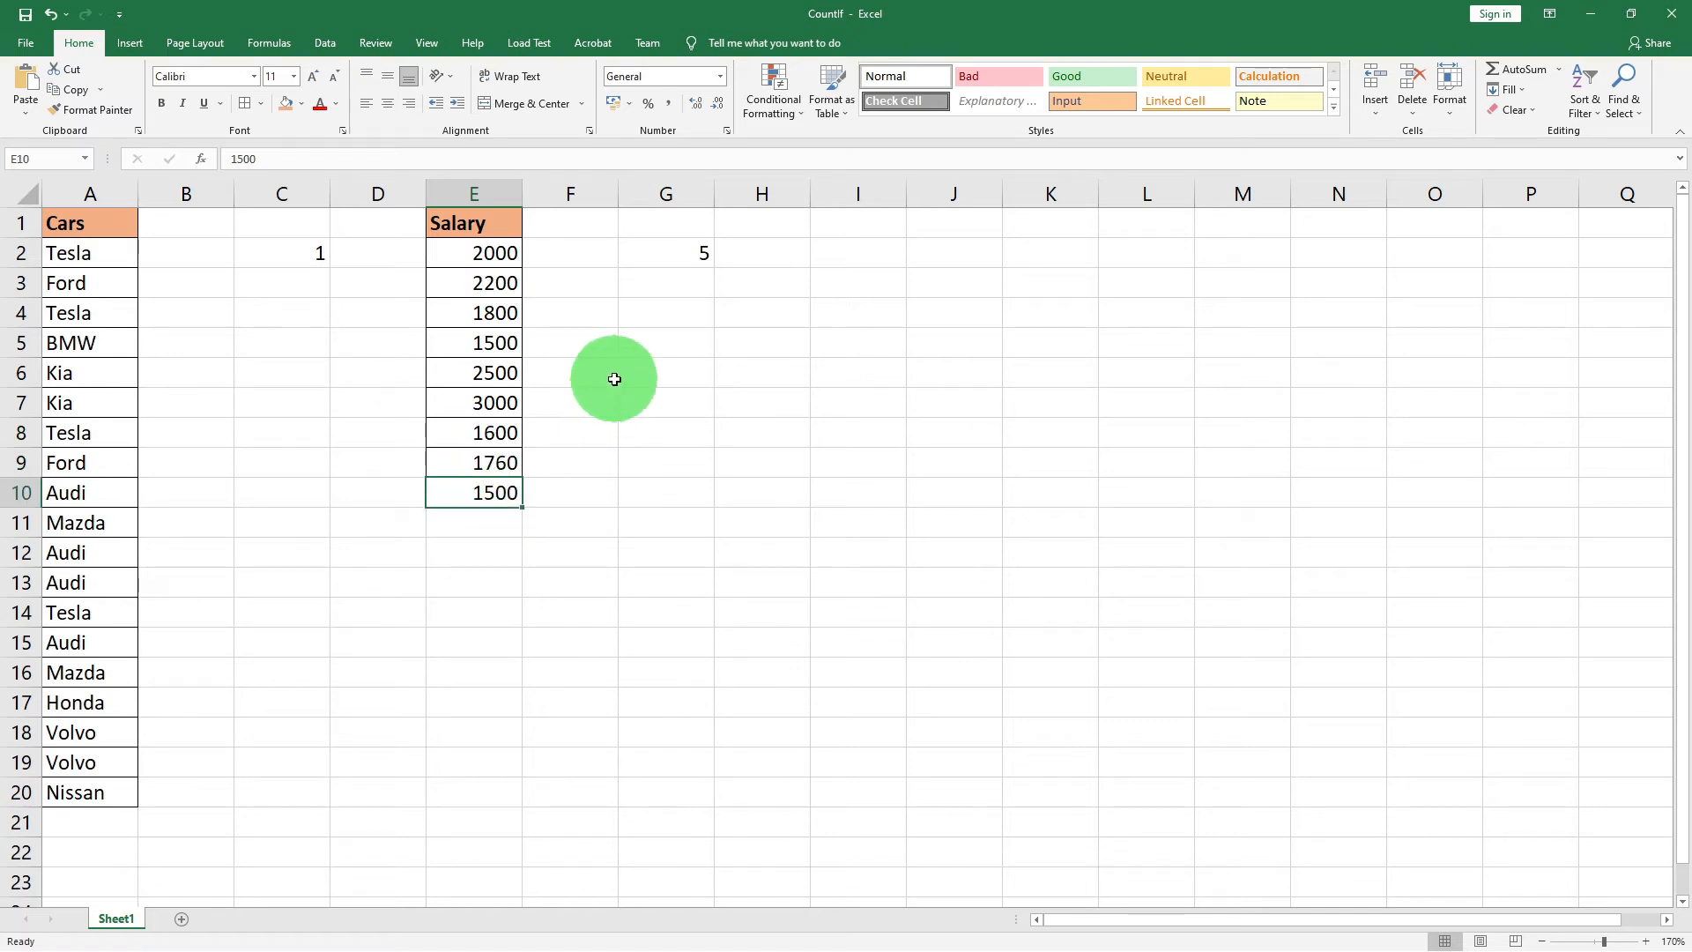
# Step: Change the criterion of the COUNTIF formula in G2 to "<>1500"
pyautogui.click(668, 247)
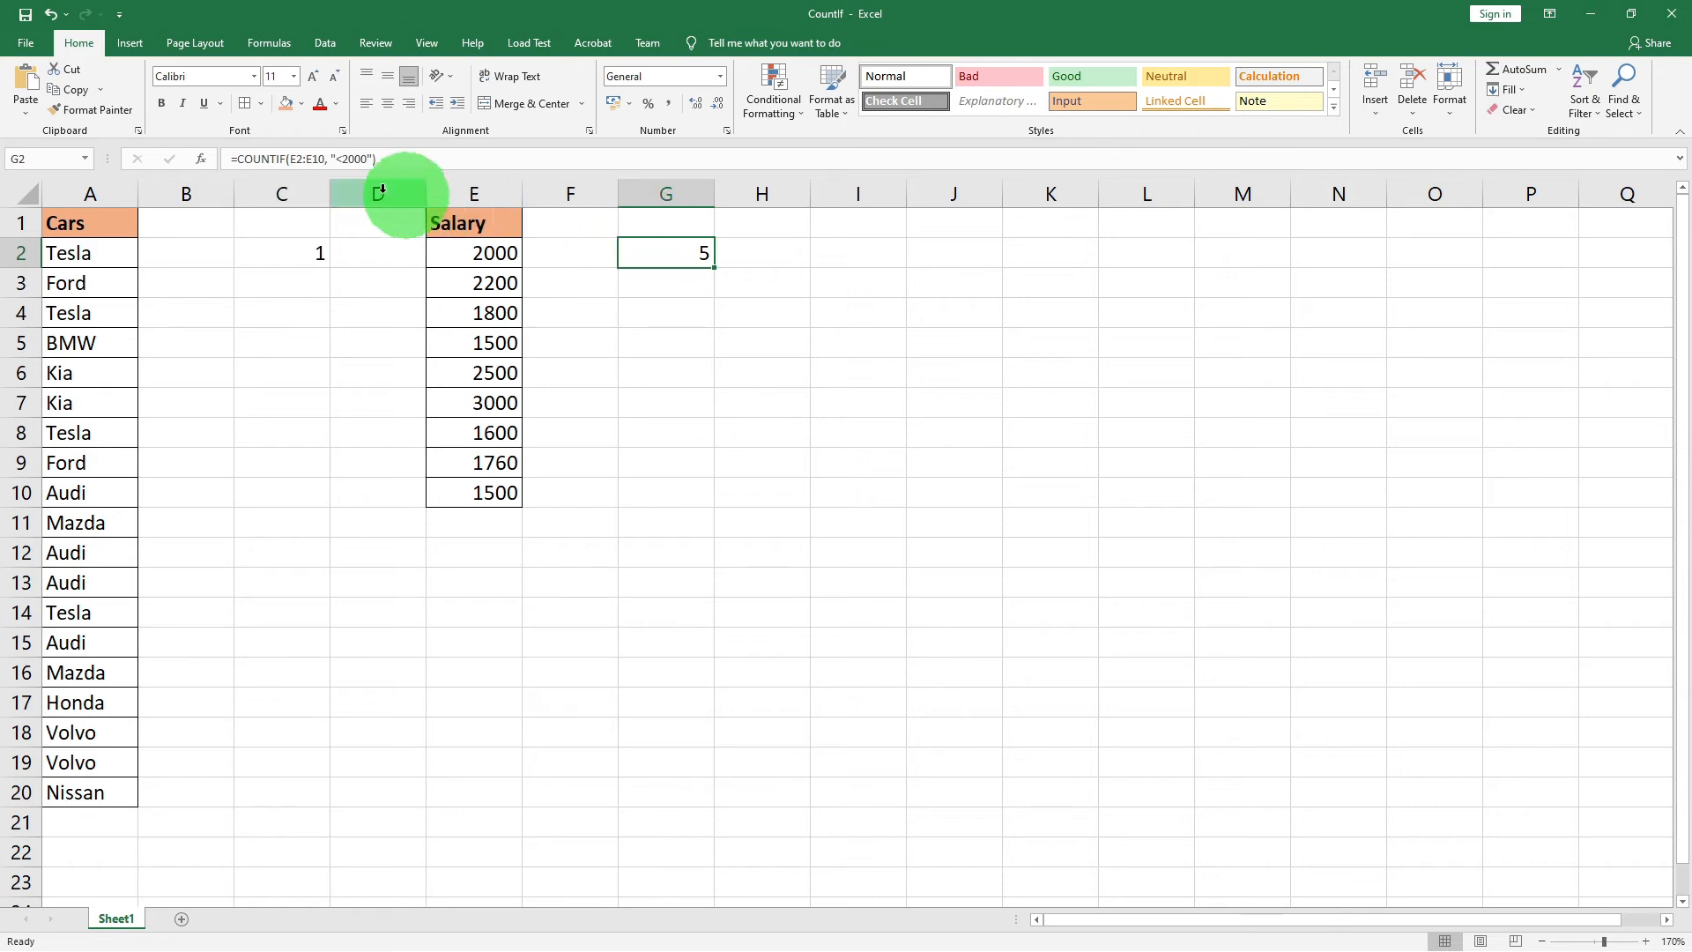
pyautogui.click(348, 159)
pyautogui.write('>')
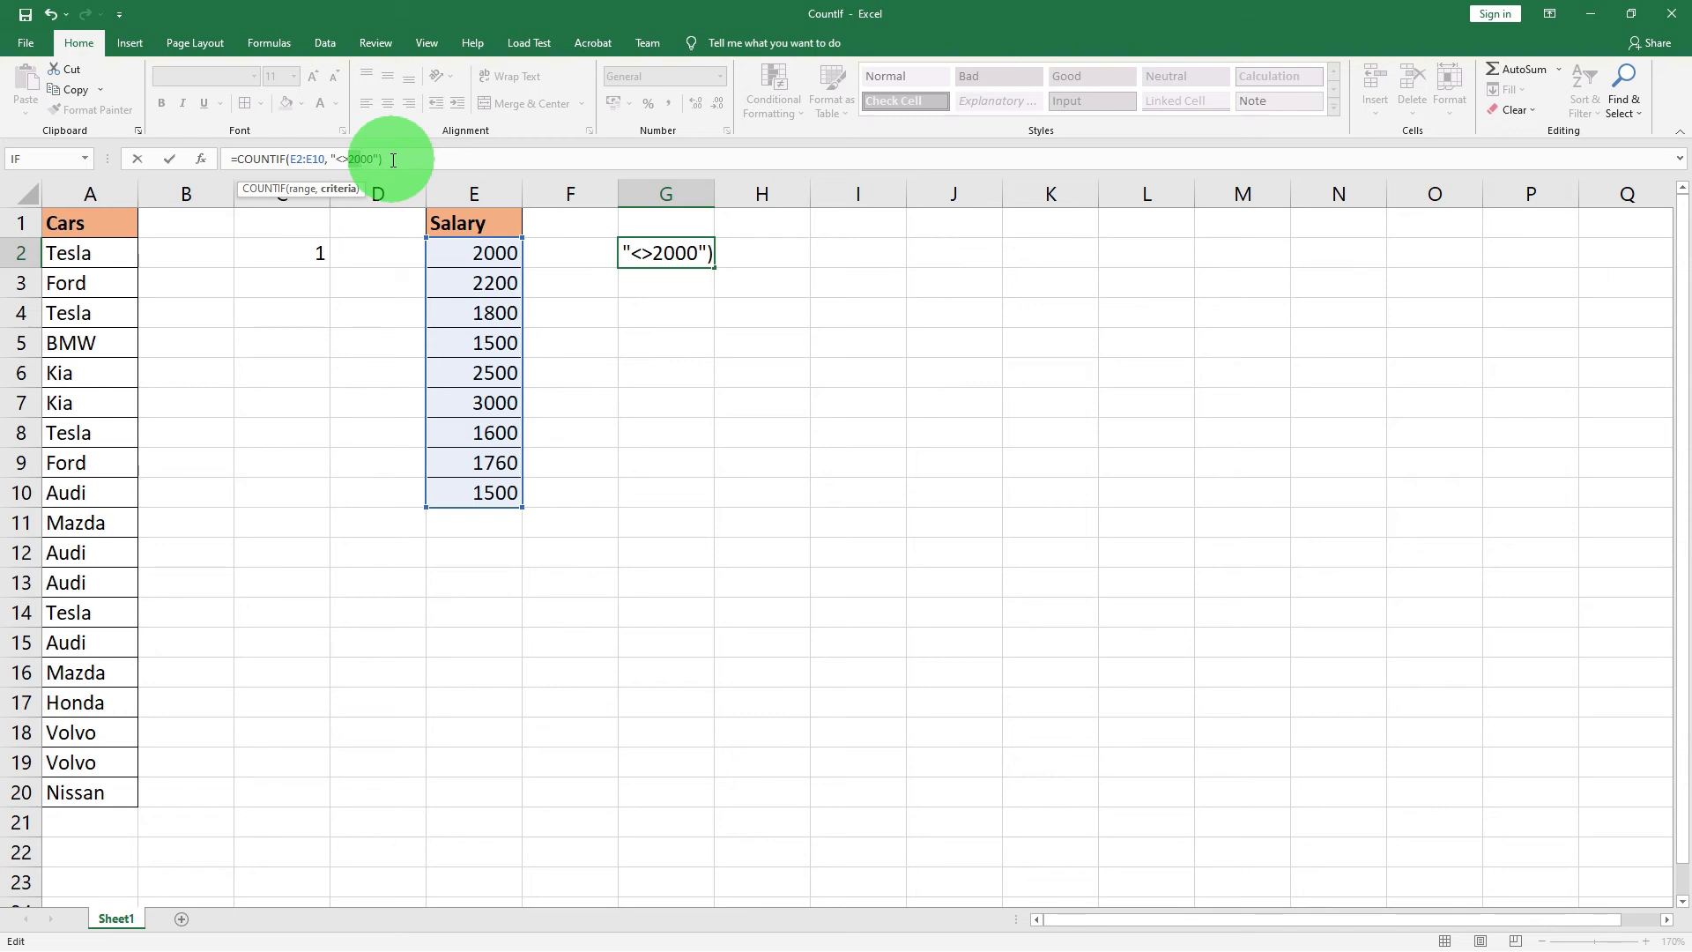
pyautogui.write('15')
pyautogui.press('Return')
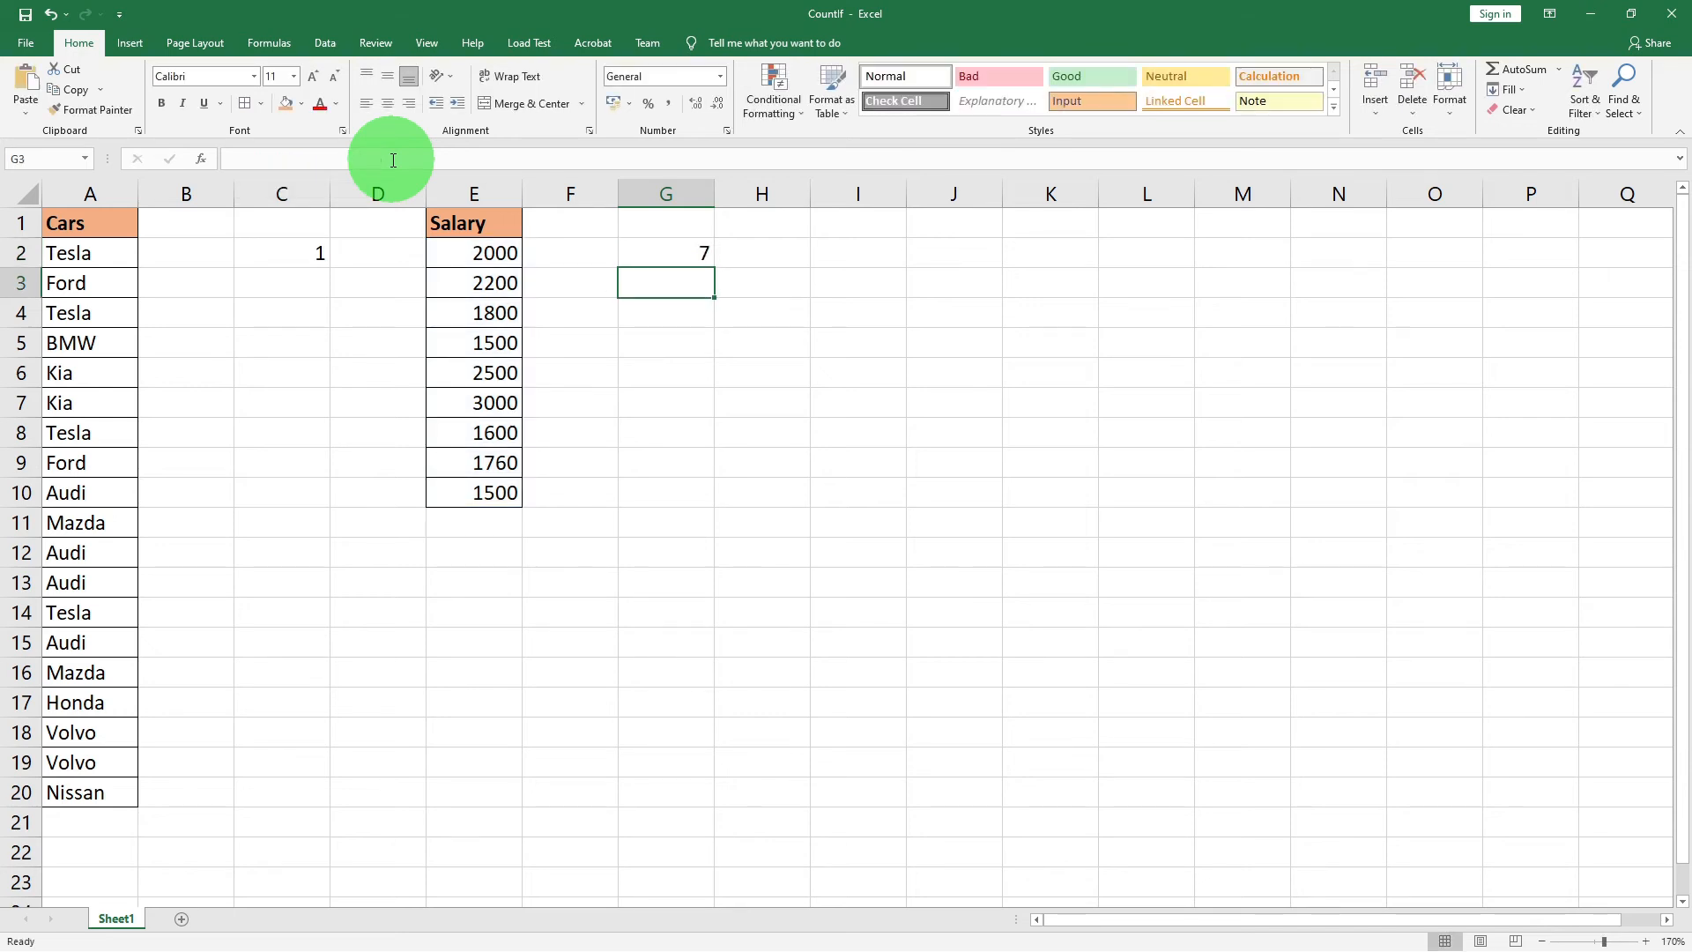
# Step: Check the count in G2 against the individual salaries in column E that differ from 1500
pyautogui.click(675, 253)
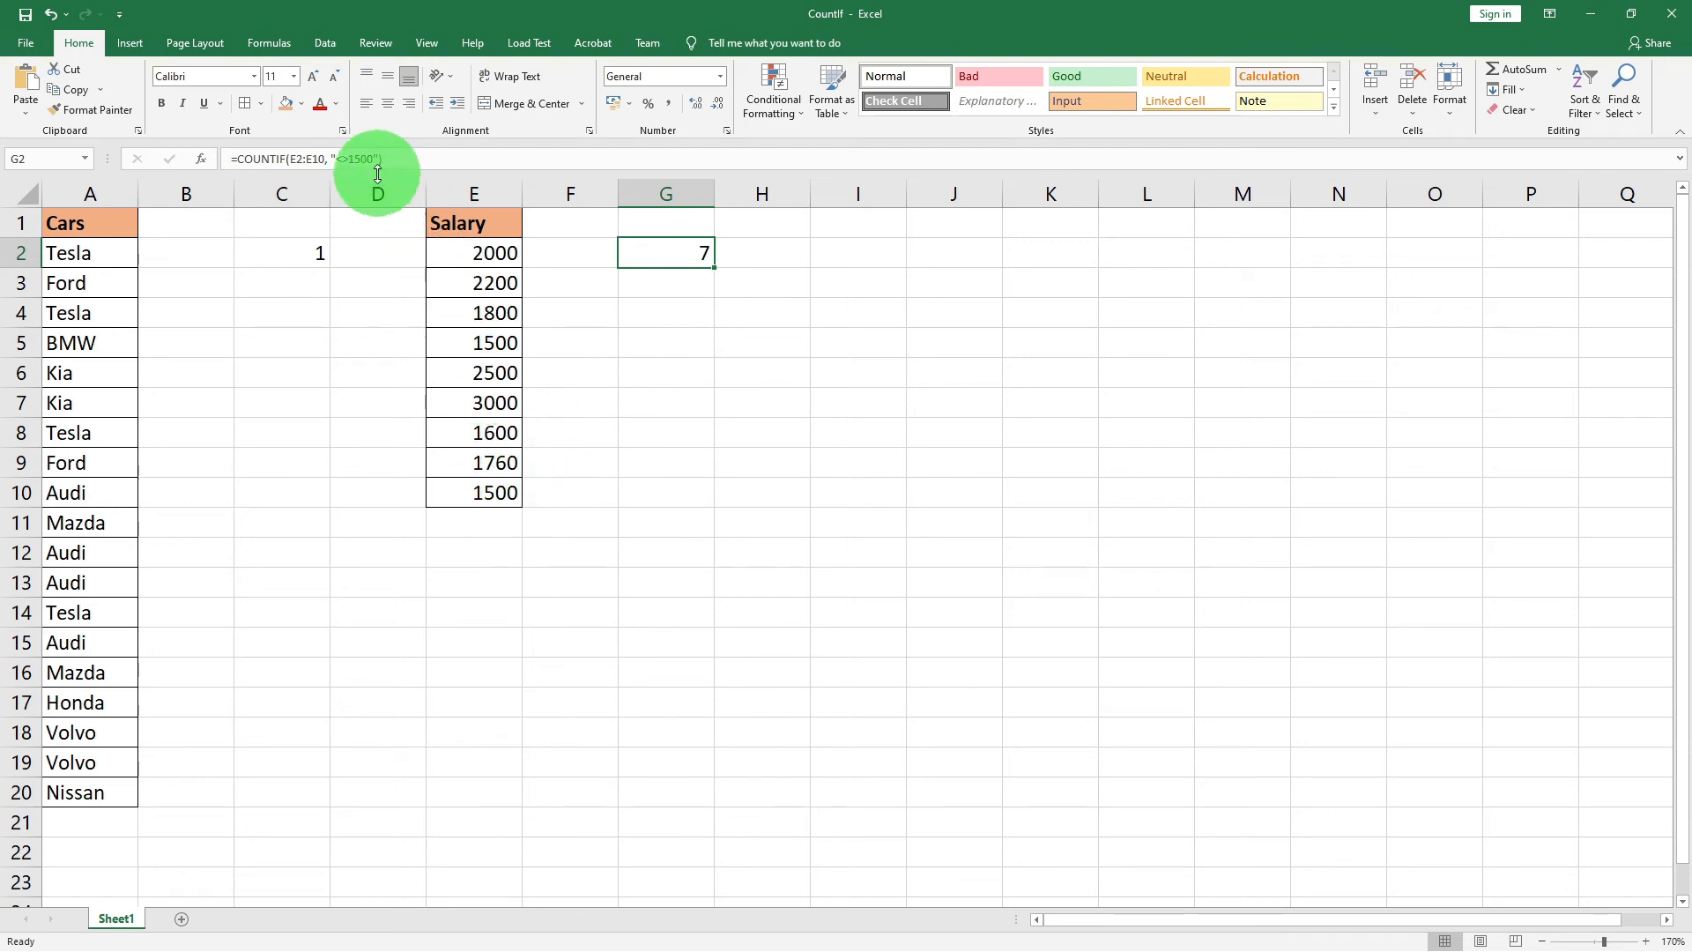
pyautogui.click(465, 256)
pyautogui.click(470, 282)
pyautogui.click(467, 316)
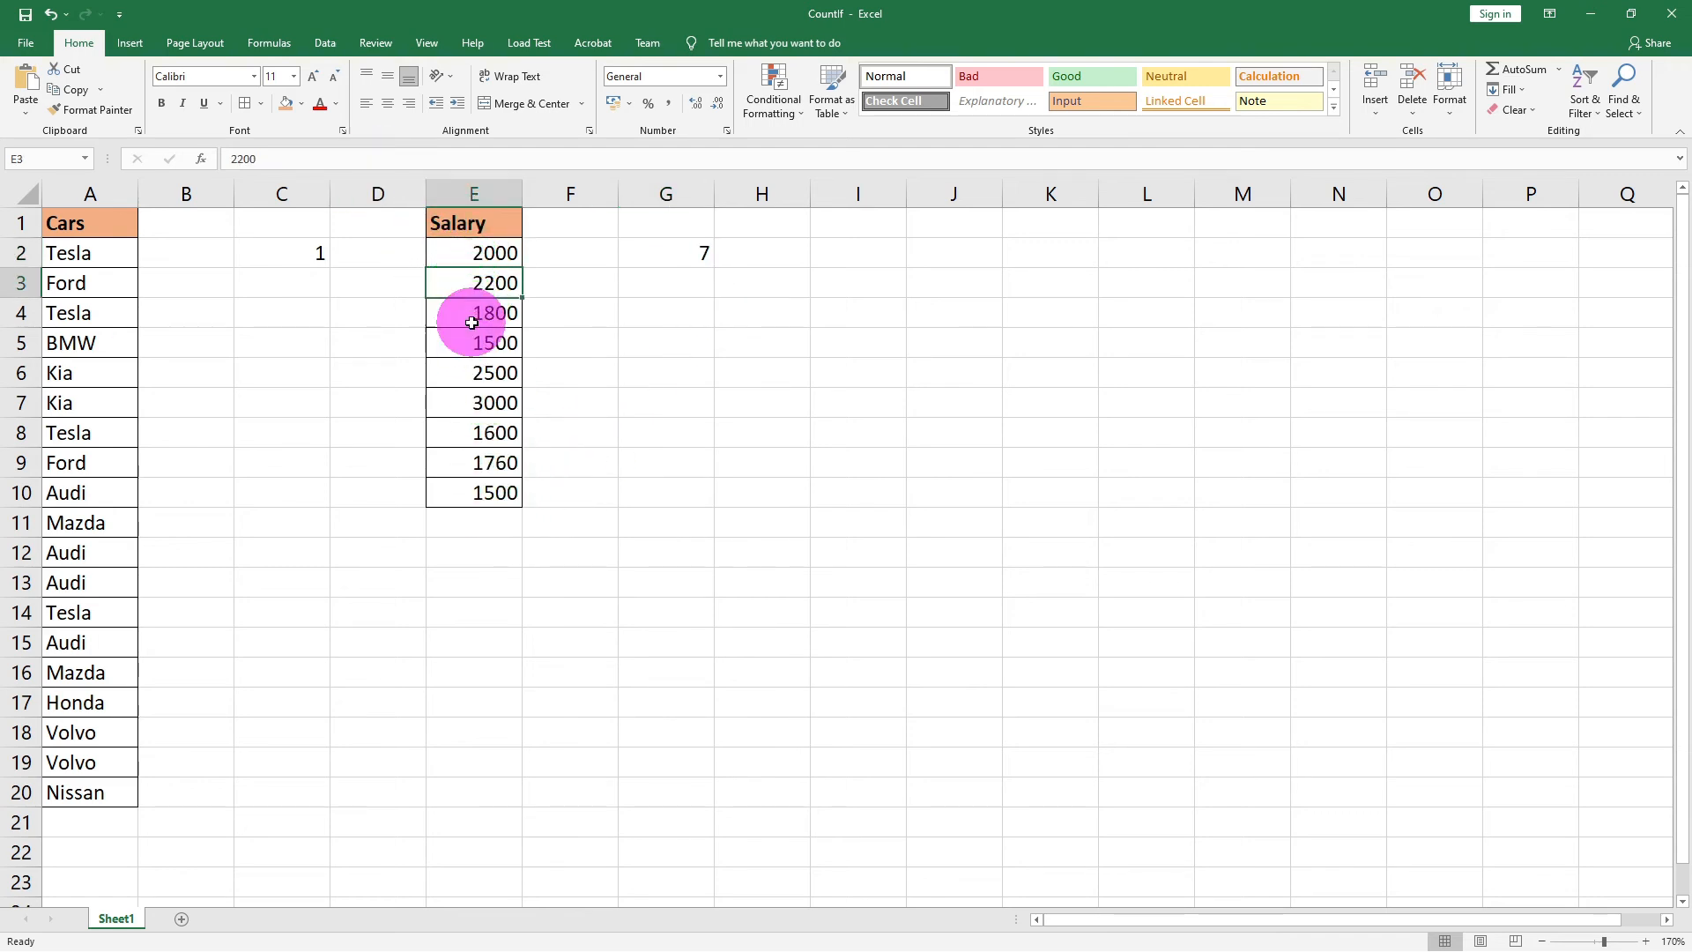
pyautogui.click(478, 377)
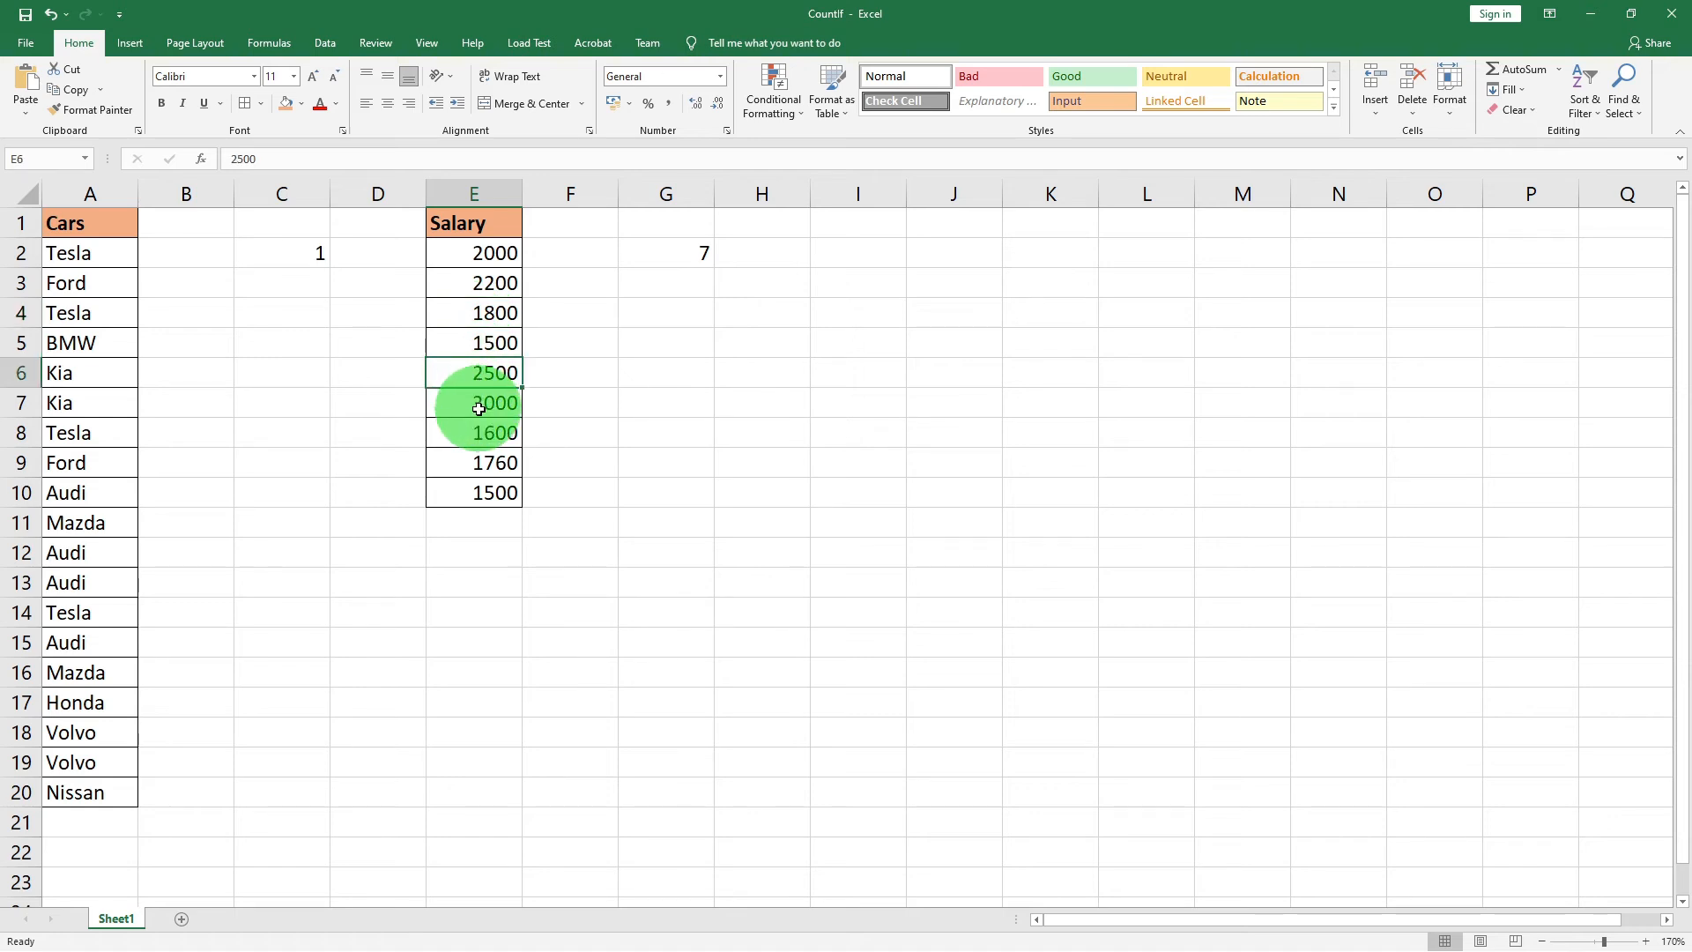
pyautogui.click(478, 407)
pyautogui.click(483, 435)
pyautogui.click(494, 463)
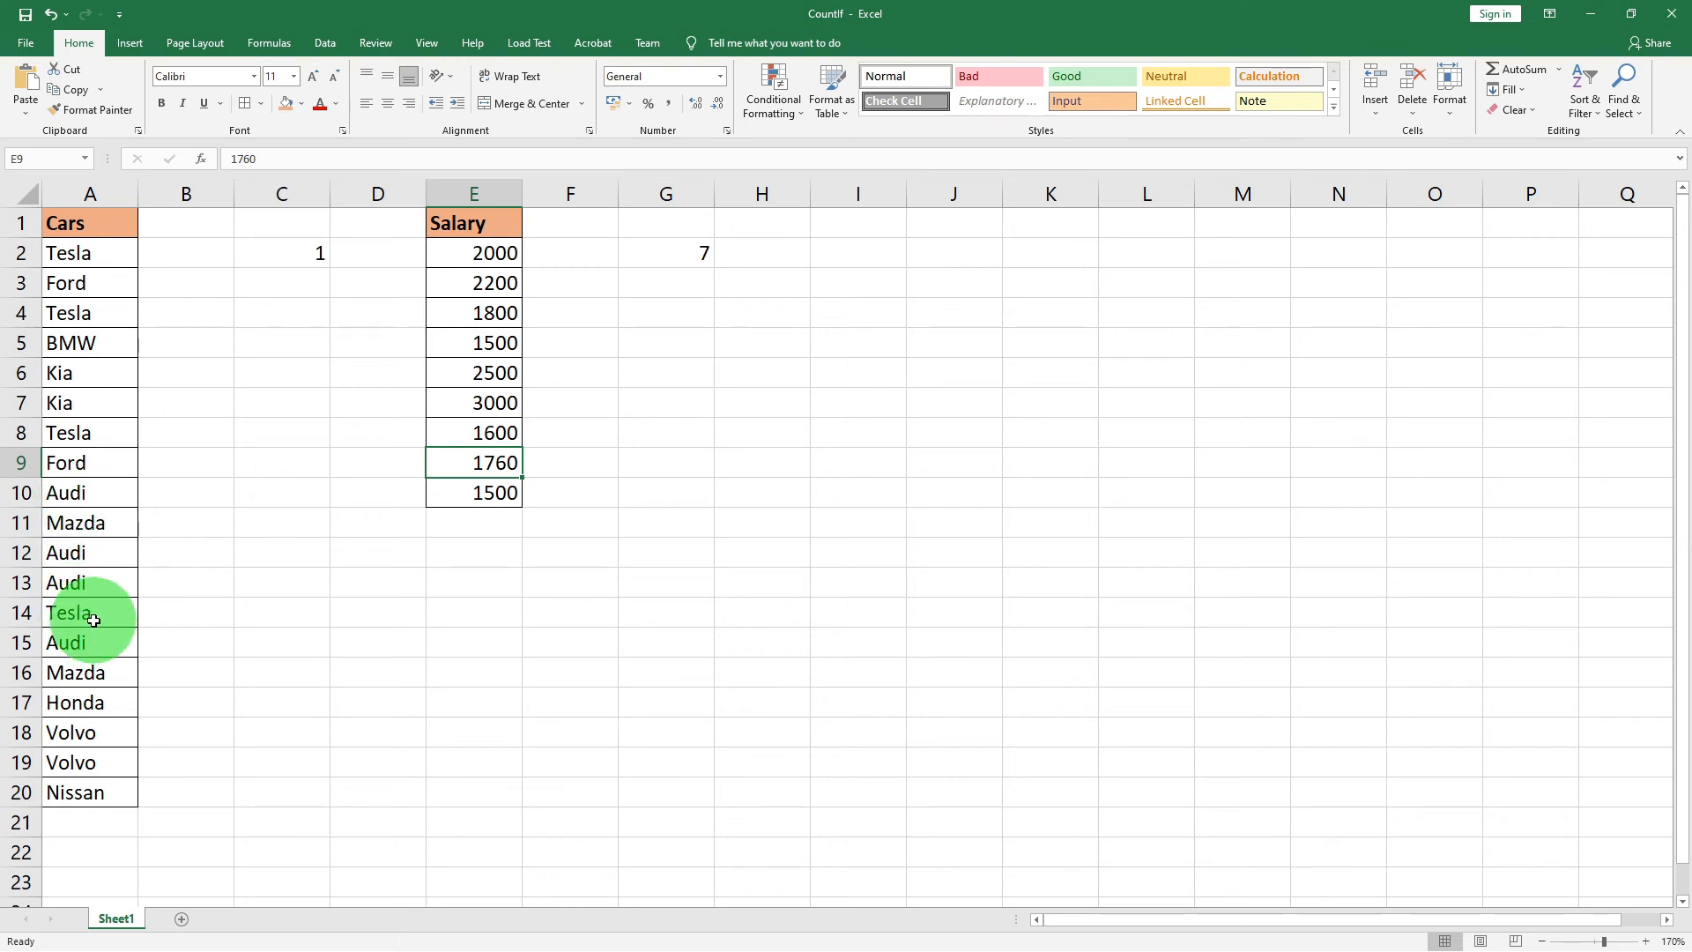
# Step: Replace the criterion of the COUNTIF formula in C2 with "a*" to count car names starting with a
pyautogui.click(291, 252)
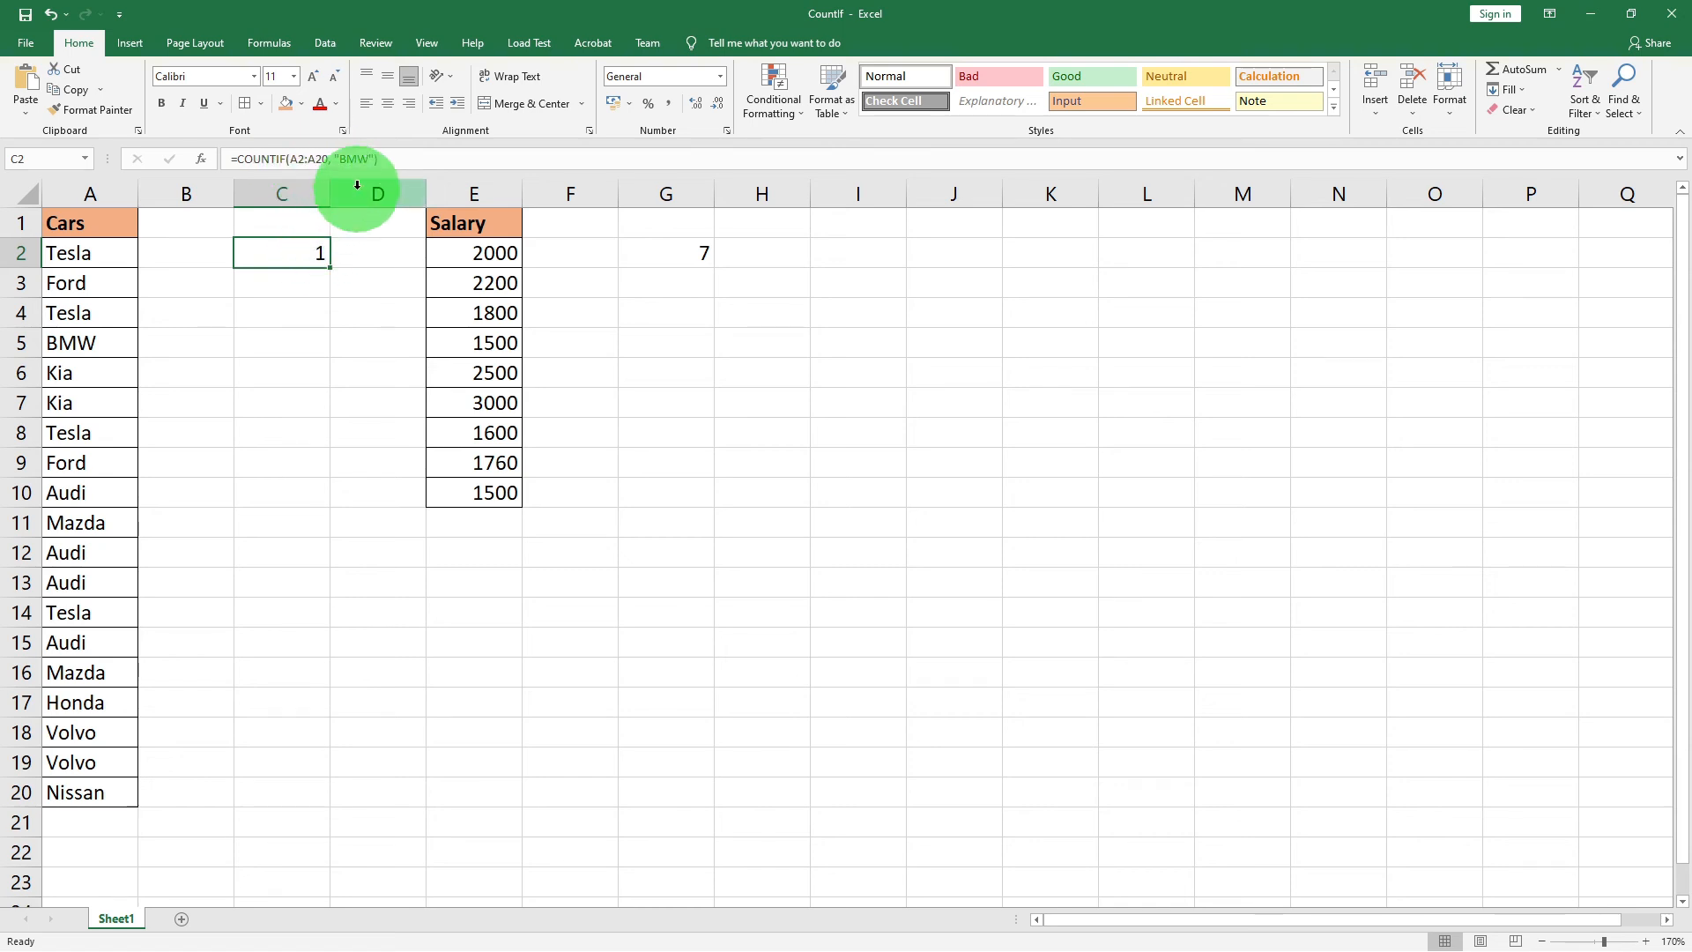
pyautogui.click(341, 160)
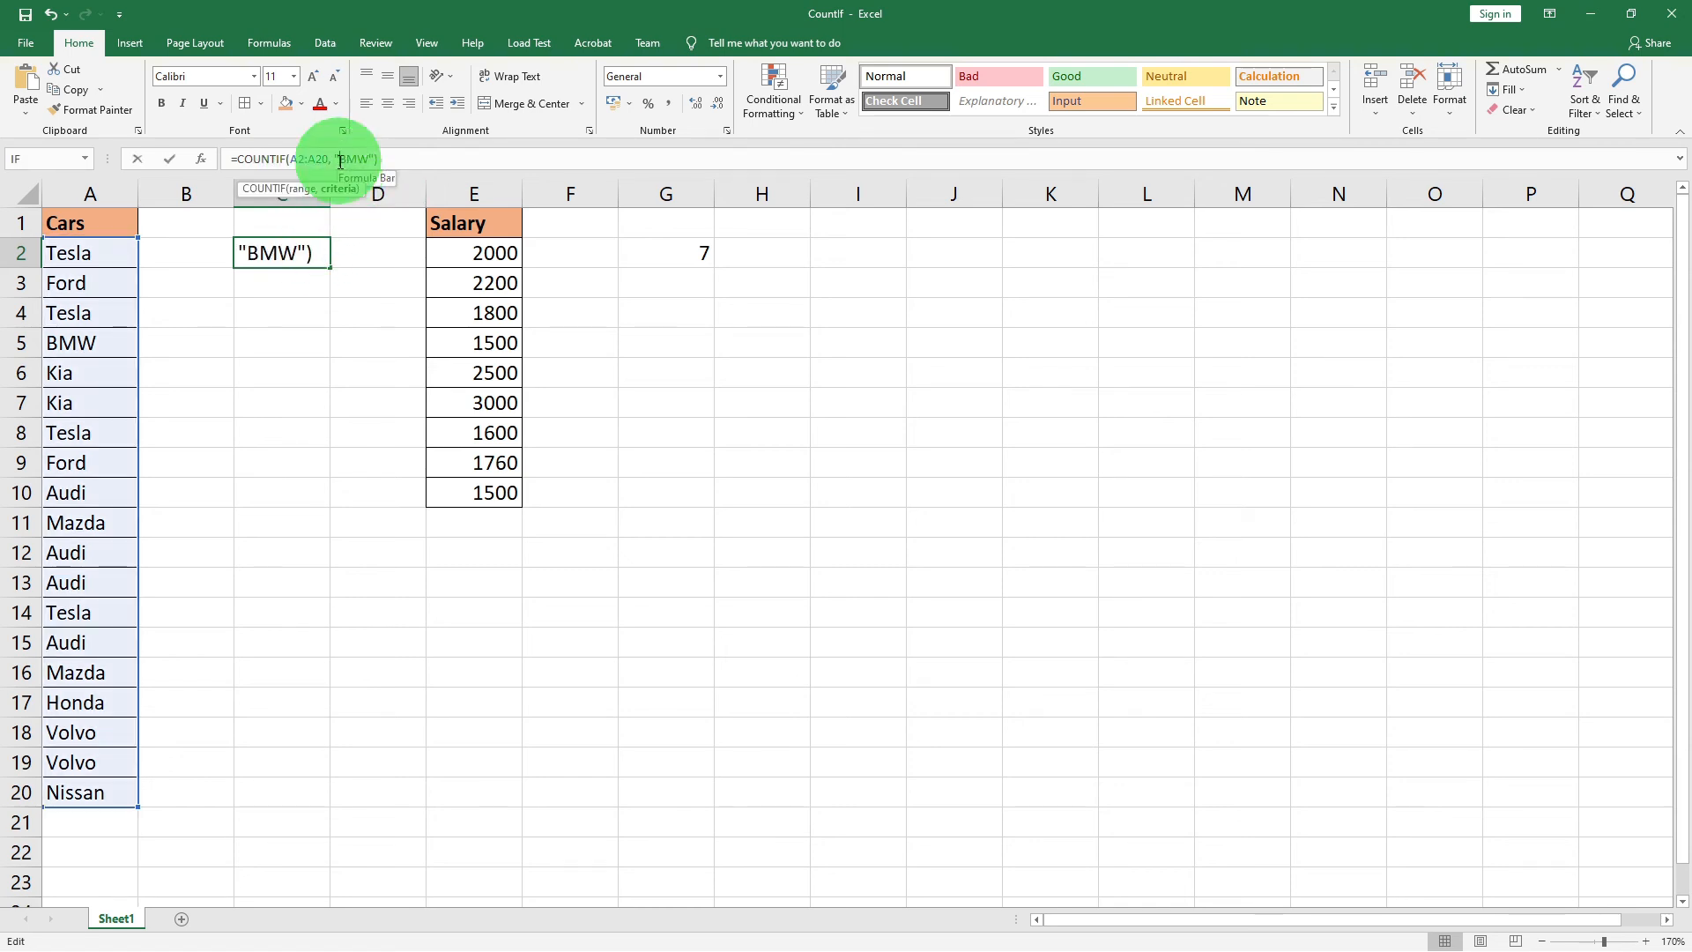
pyautogui.hotkey('shift', 'Right')
pyautogui.hotkey('shift', 'Right')
pyautogui.hotkey('shift', 'Right')
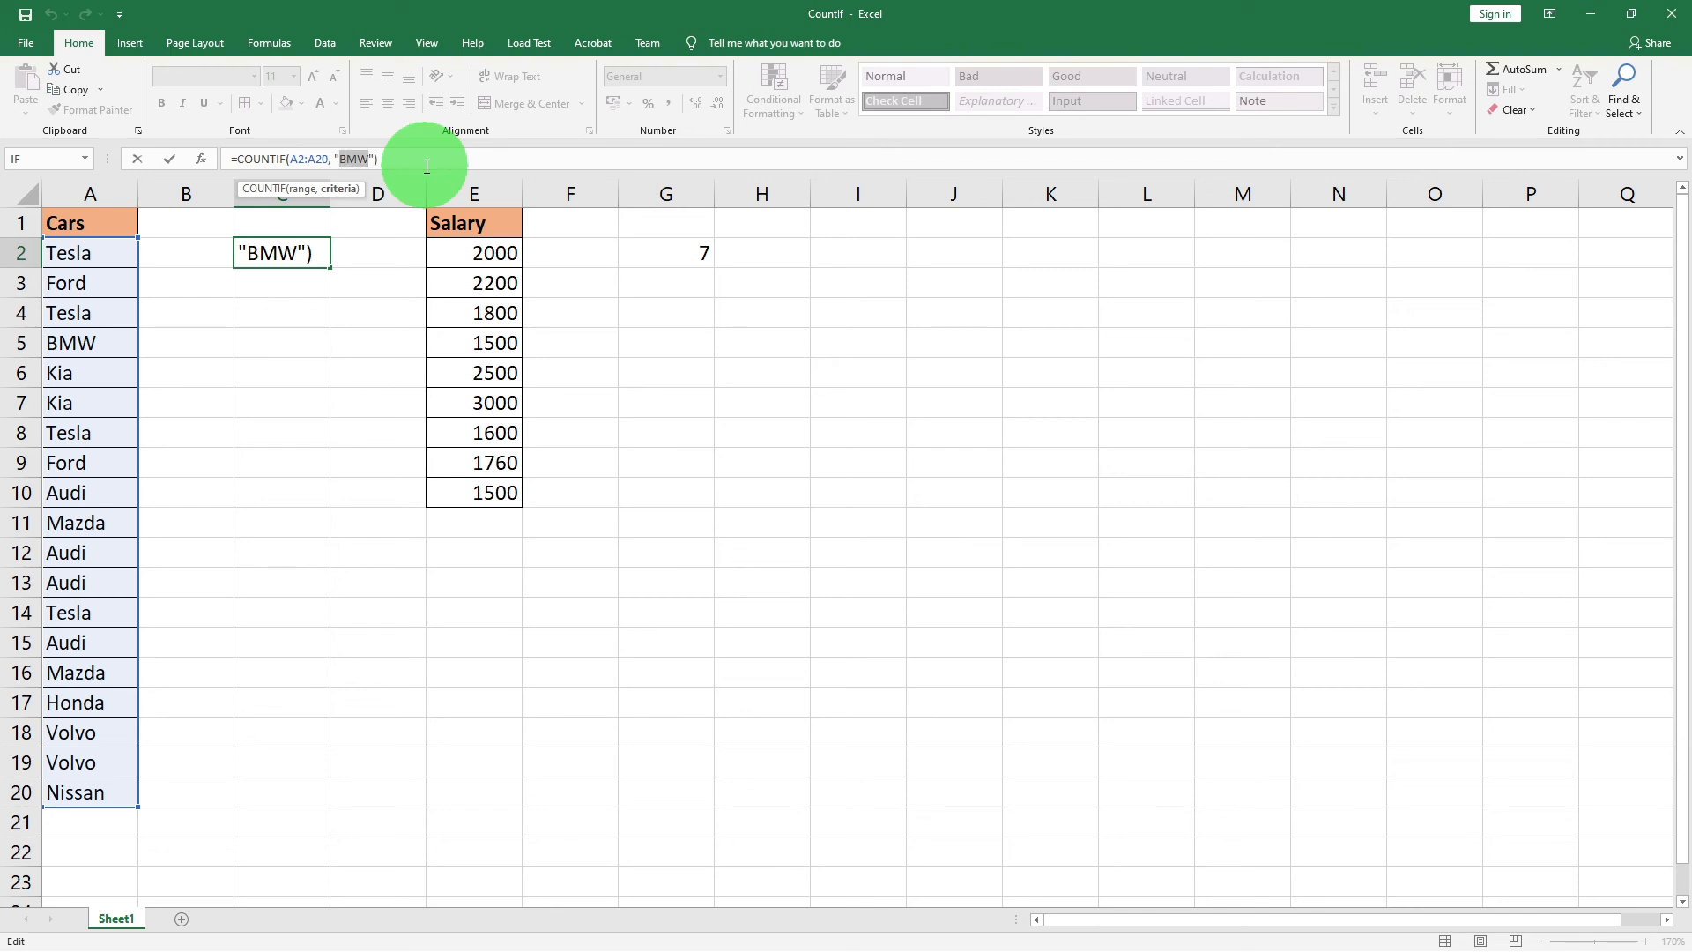
pyautogui.write('a')
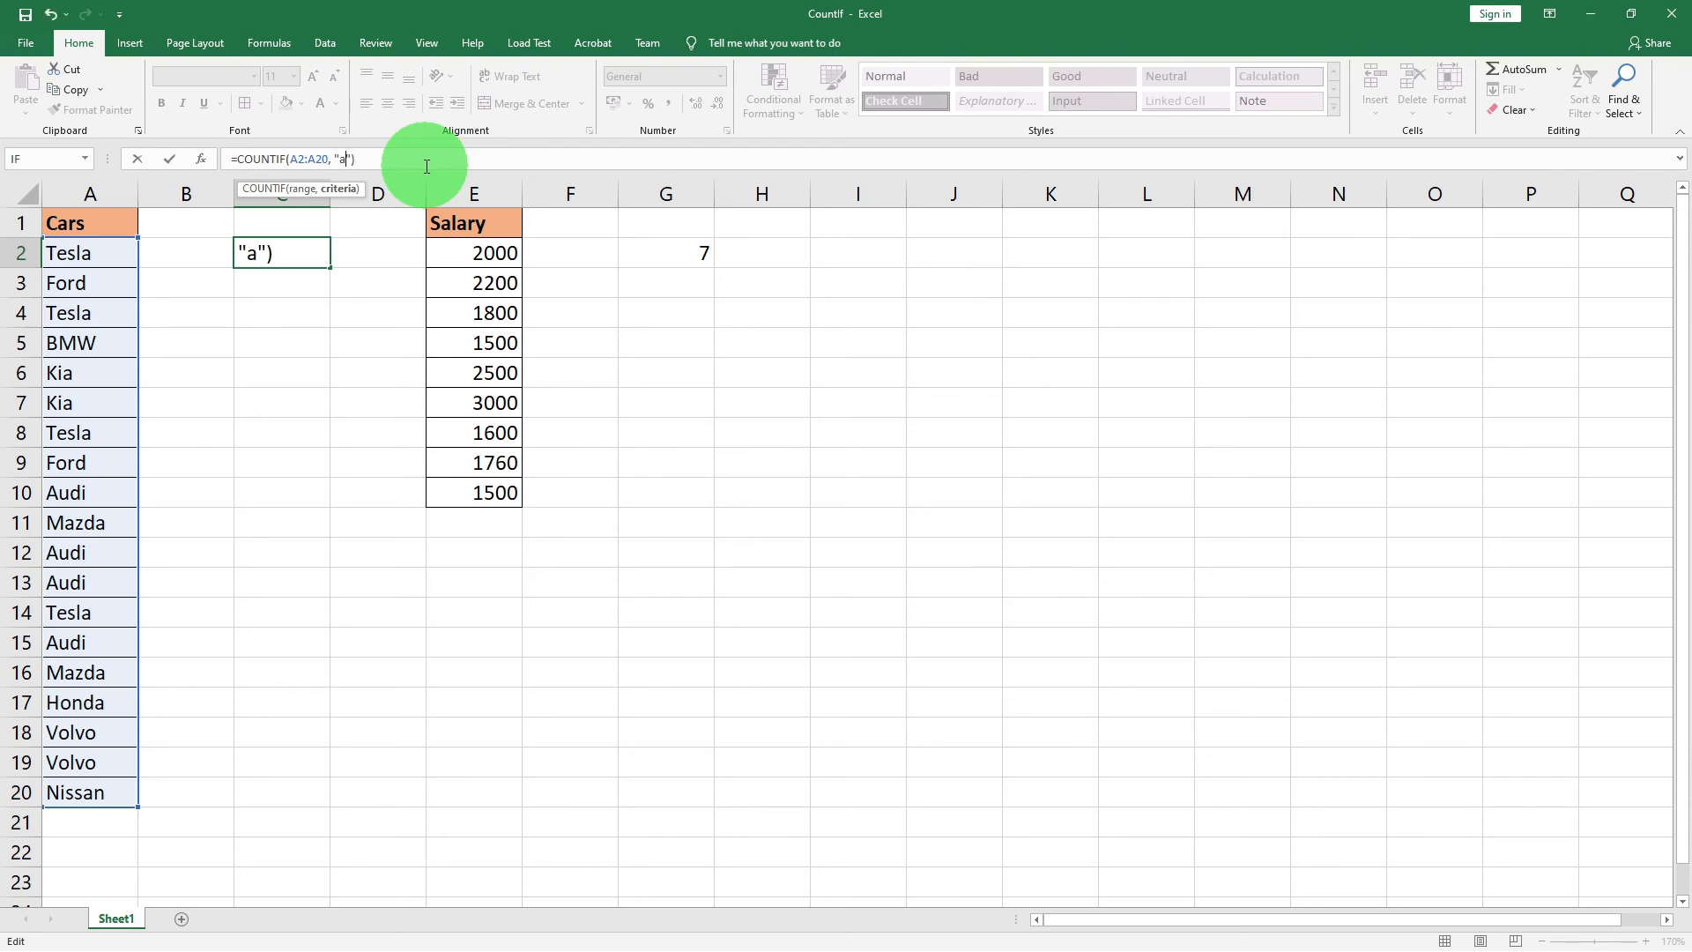
pyautogui.write('*')
pyautogui.press('Return')
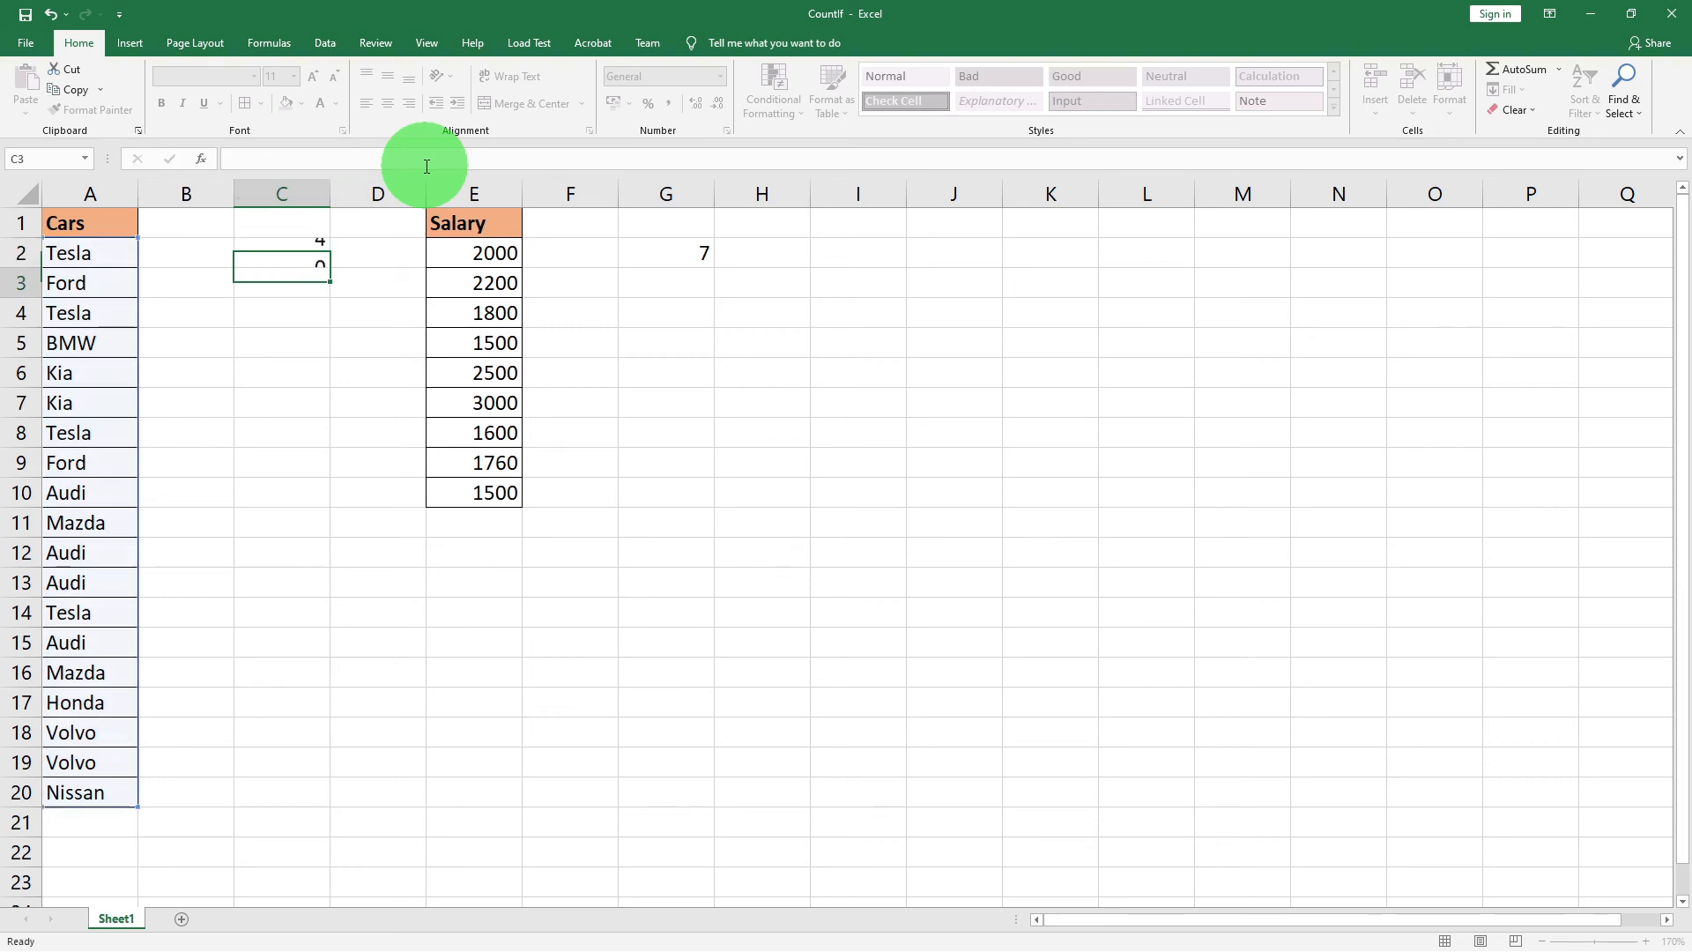
# Step: Check the count in C2 against the car names in column A that start with A
pyautogui.click(282, 257)
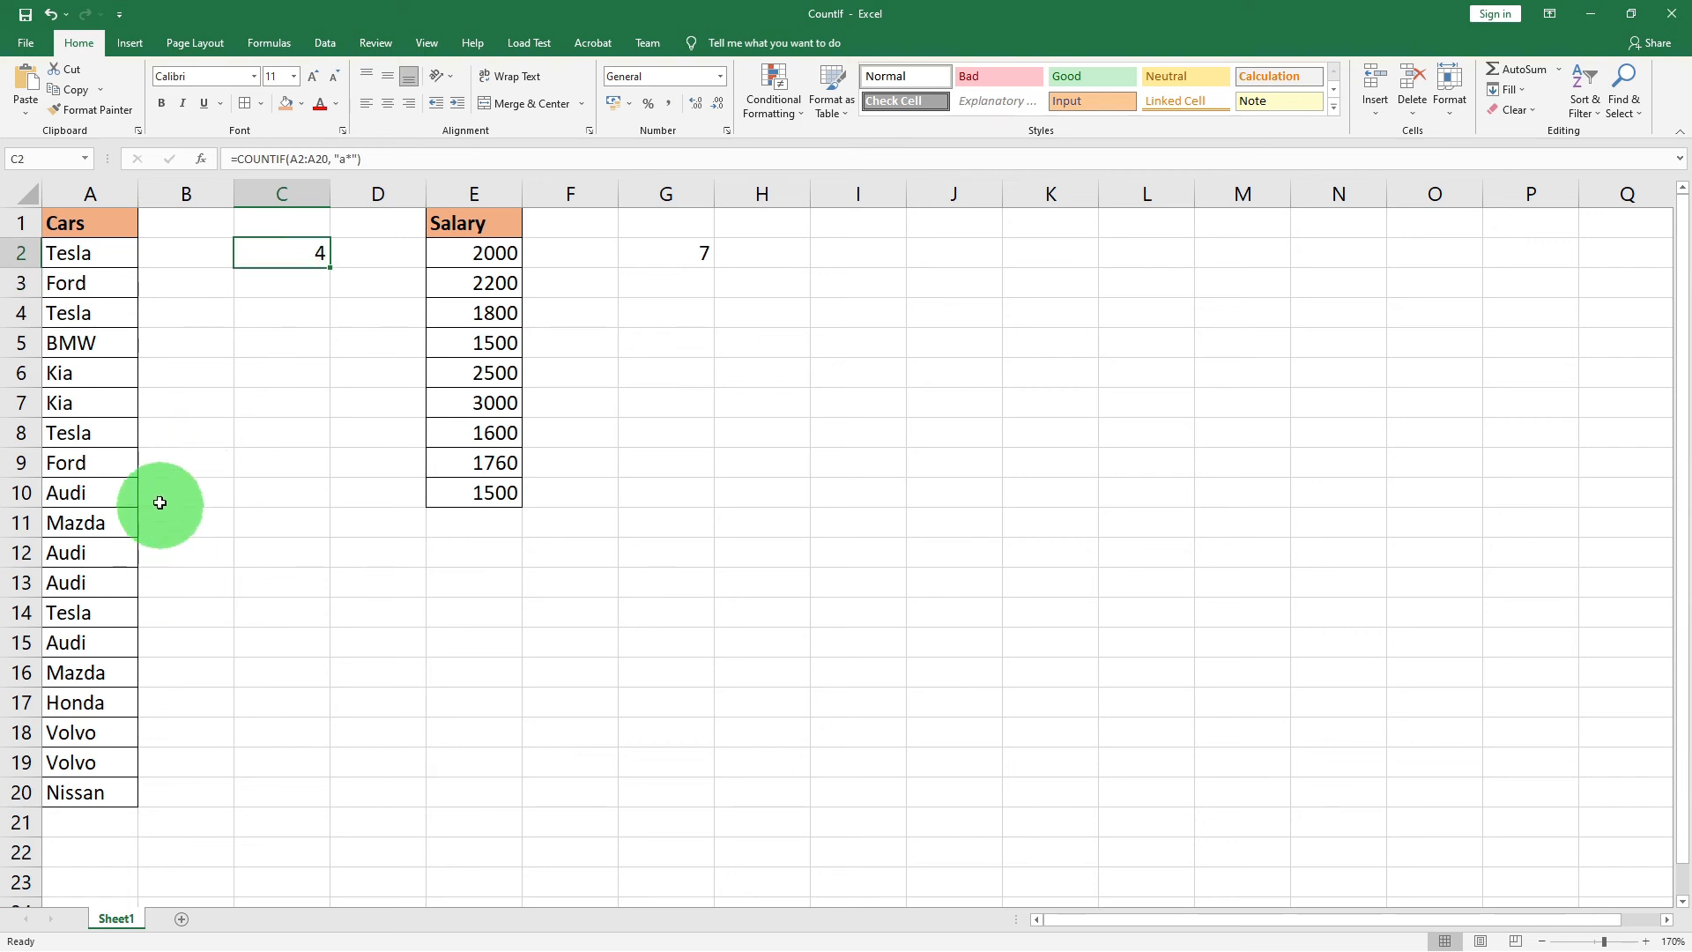
pyautogui.click(88, 496)
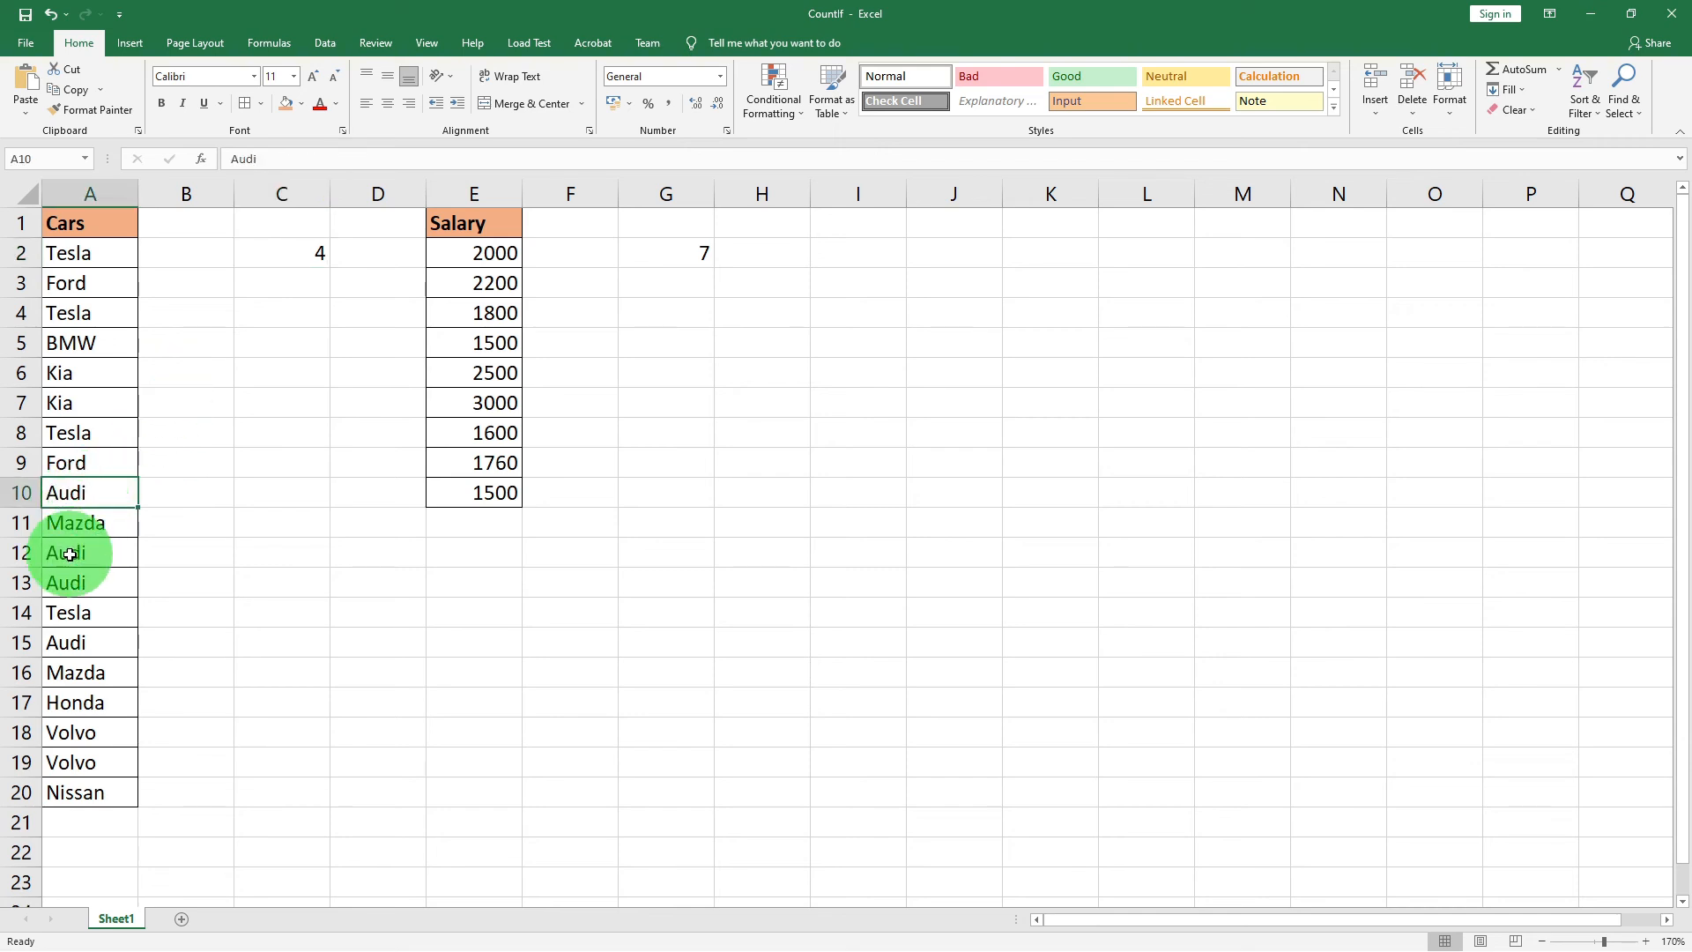
pyautogui.click(70, 555)
pyautogui.click(71, 583)
pyautogui.click(77, 644)
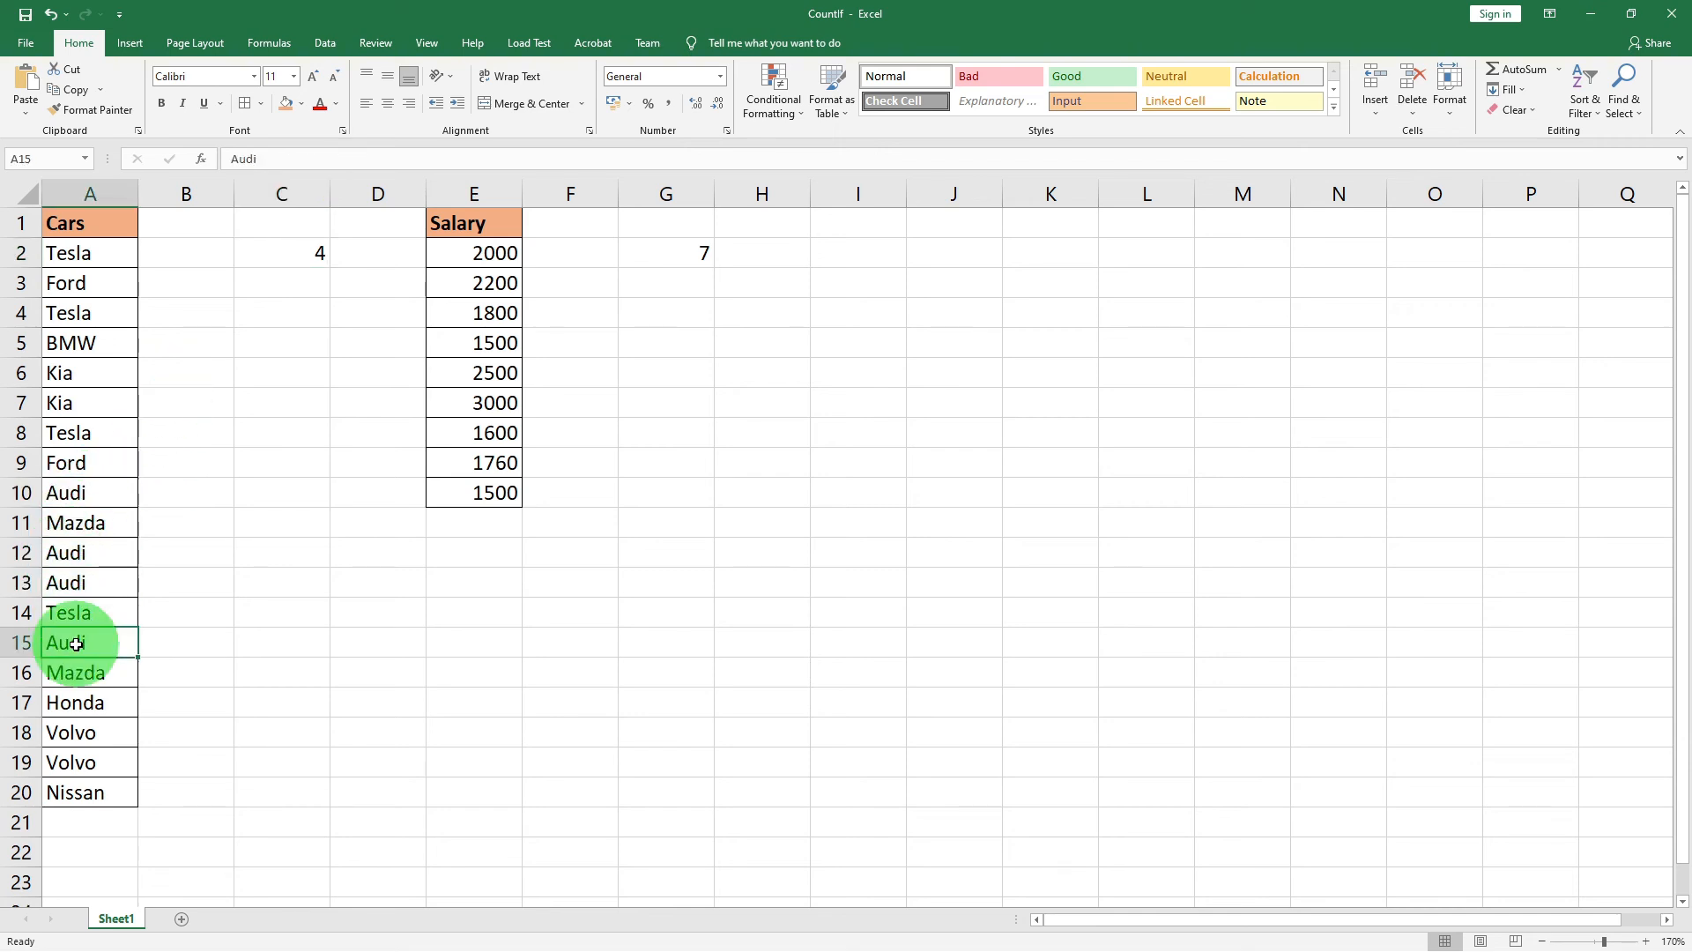
# Step: Change the criterion of the COUNTIF formula in C2 to "*a" to count car names ending in a
pyautogui.click(286, 258)
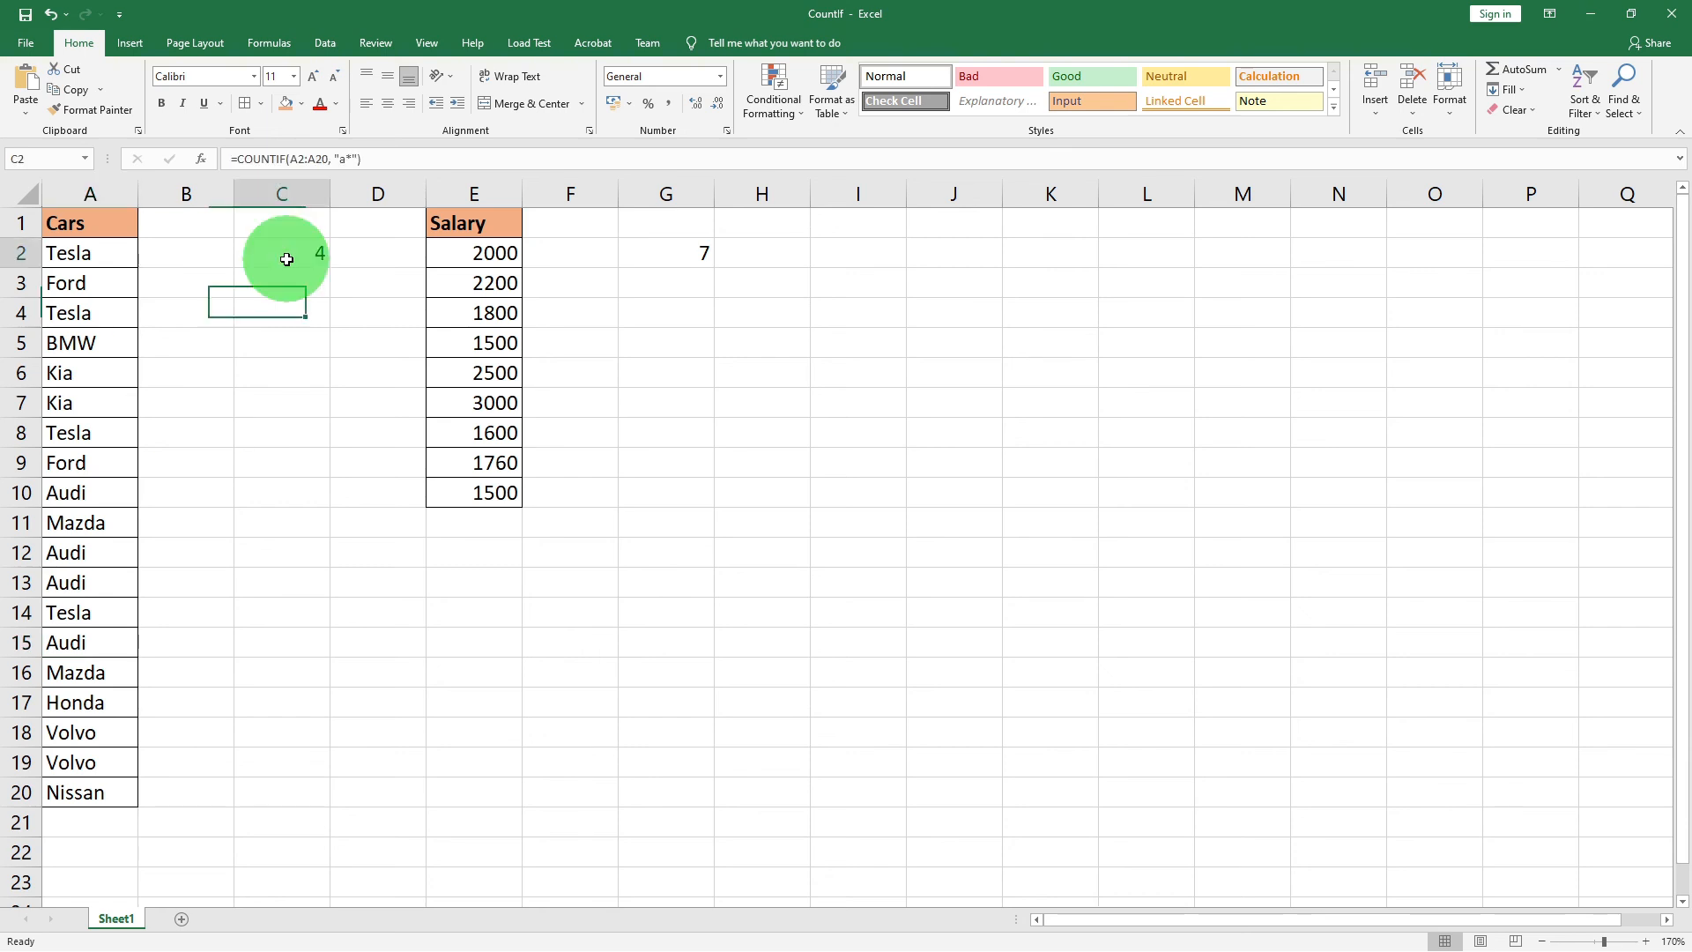
pyautogui.click(340, 160)
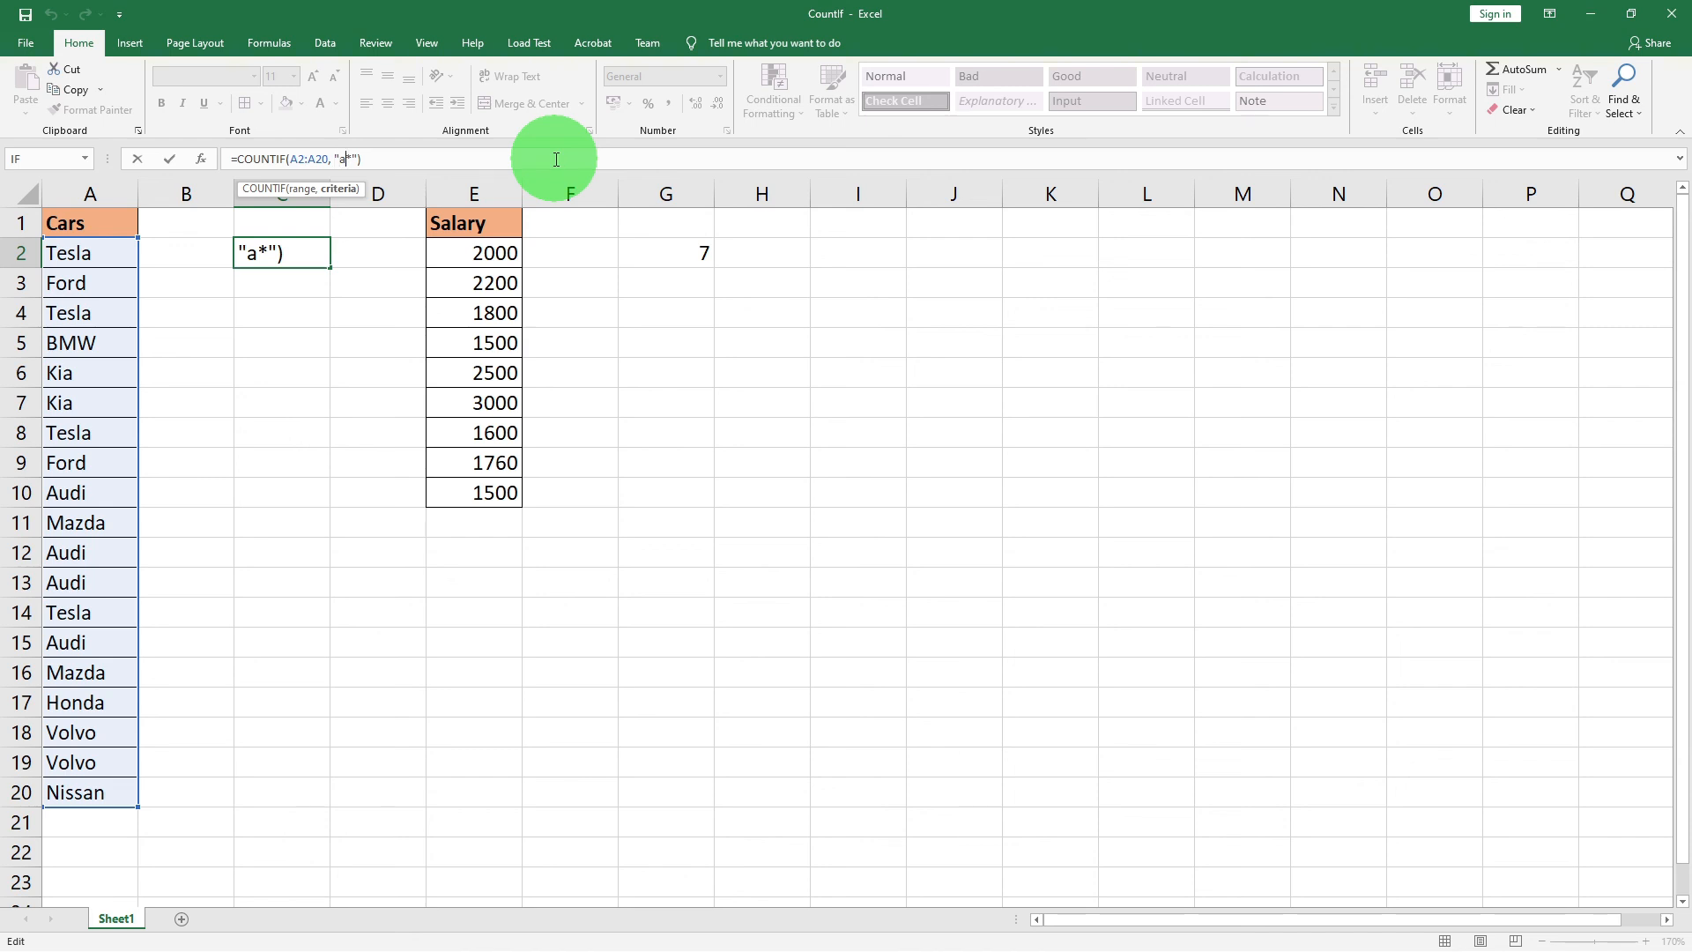
pyautogui.press('Delete')
pyautogui.write('*')
pyautogui.press('Return')
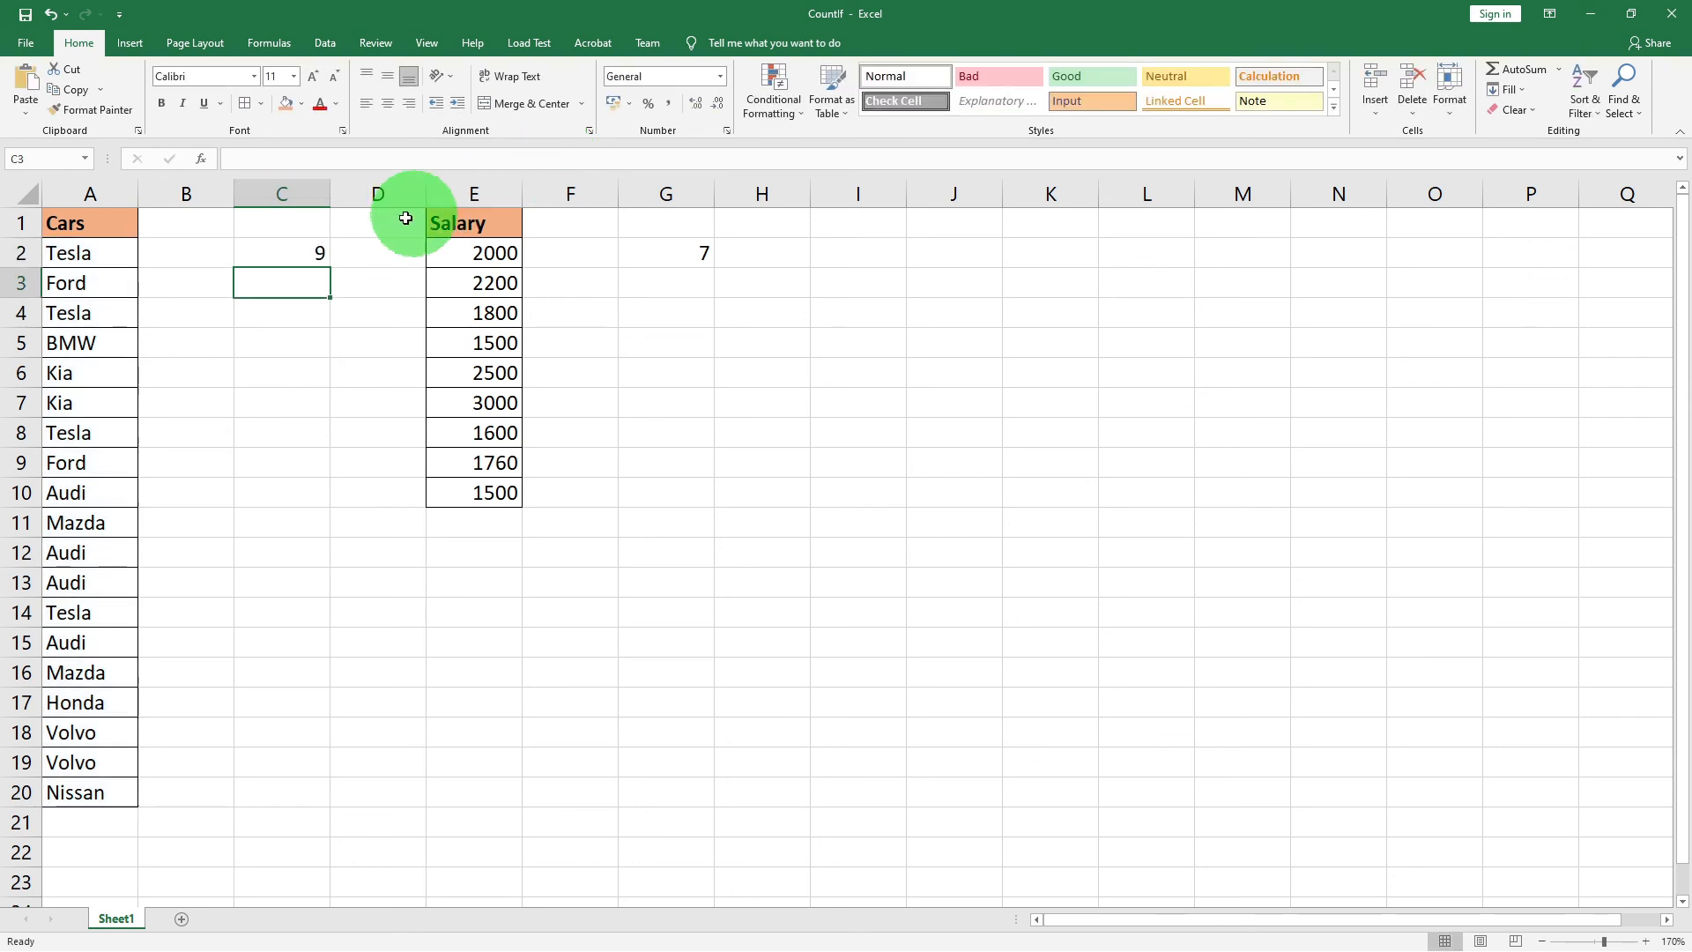
# Step: Select all car names ending in a in column A together to verify the count in C2, and return to C2
pyautogui.click(292, 252)
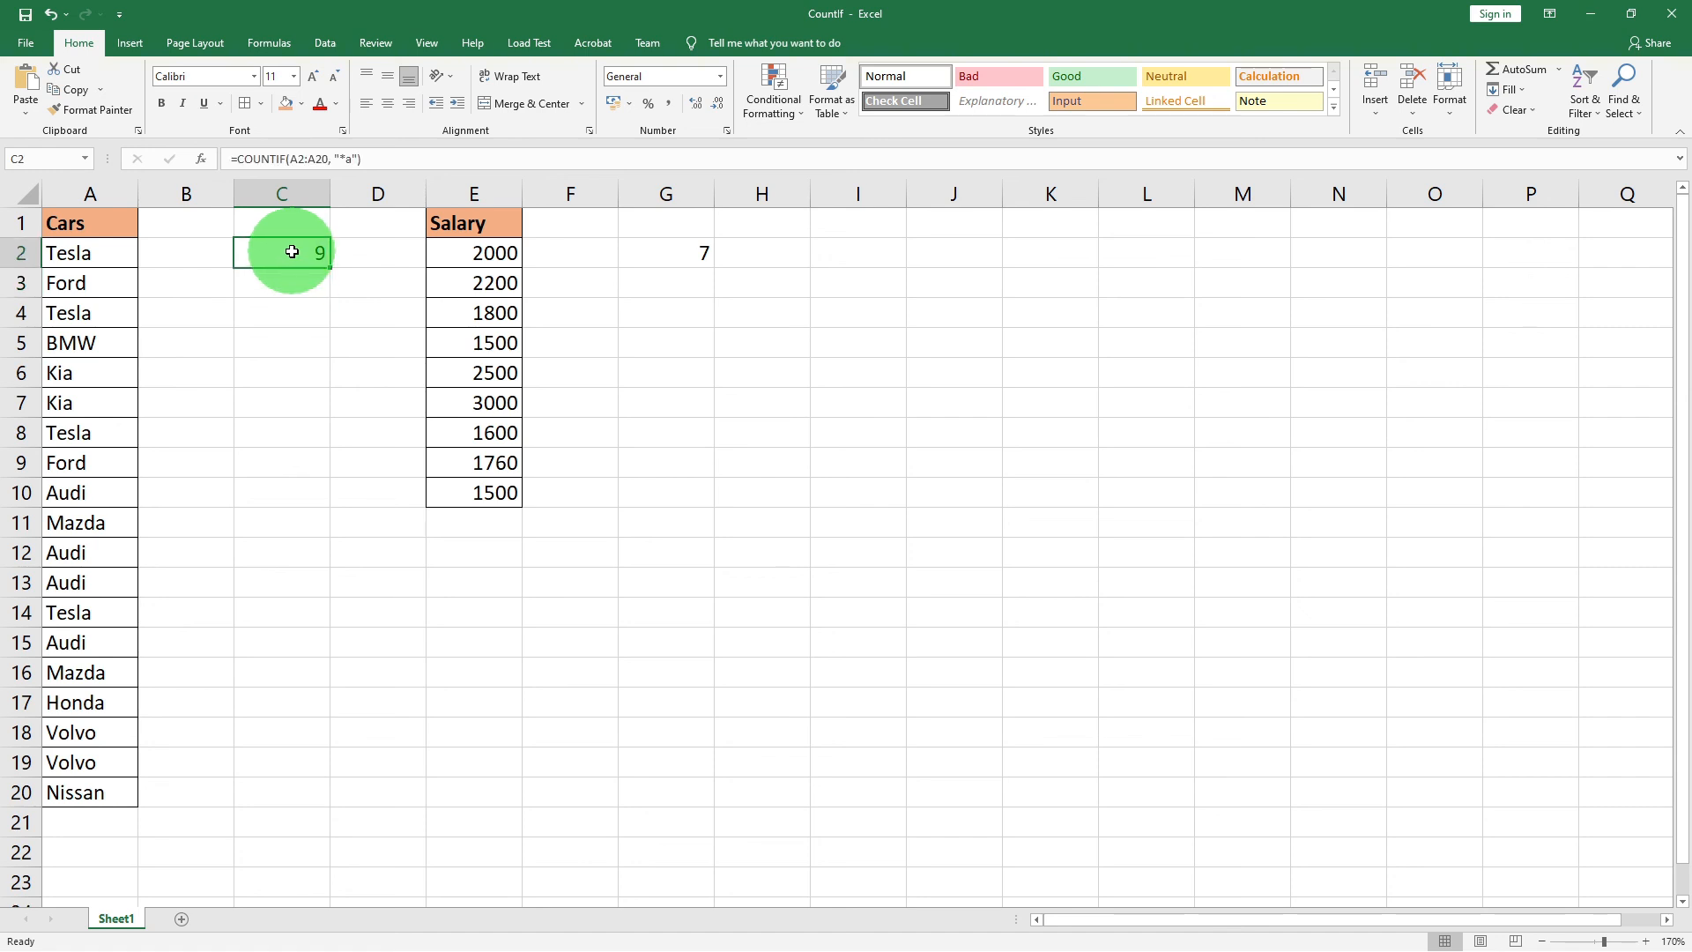
pyautogui.click(102, 254)
pyautogui.keyDown('ctrl'); pyautogui.click(81, 312); pyautogui.keyUp('ctrl')
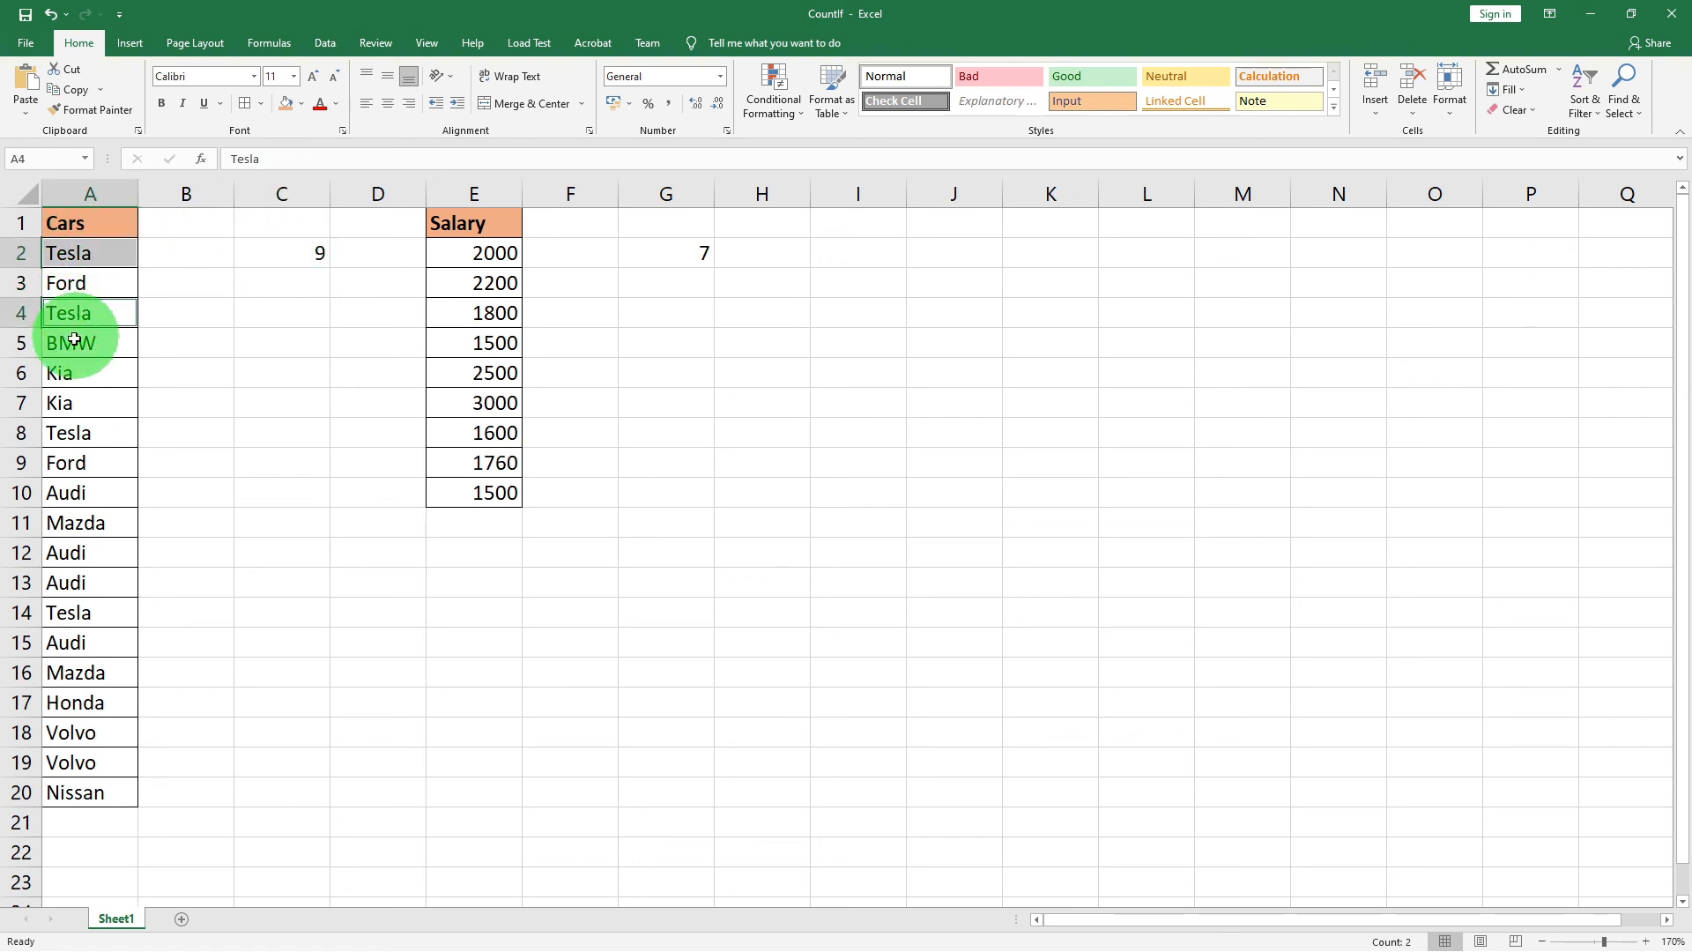
pyautogui.keyDown('ctrl'); pyautogui.click(73, 373); pyautogui.keyUp('ctrl')
pyautogui.keyDown('ctrl'); pyautogui.click(62, 401); pyautogui.keyUp('ctrl')
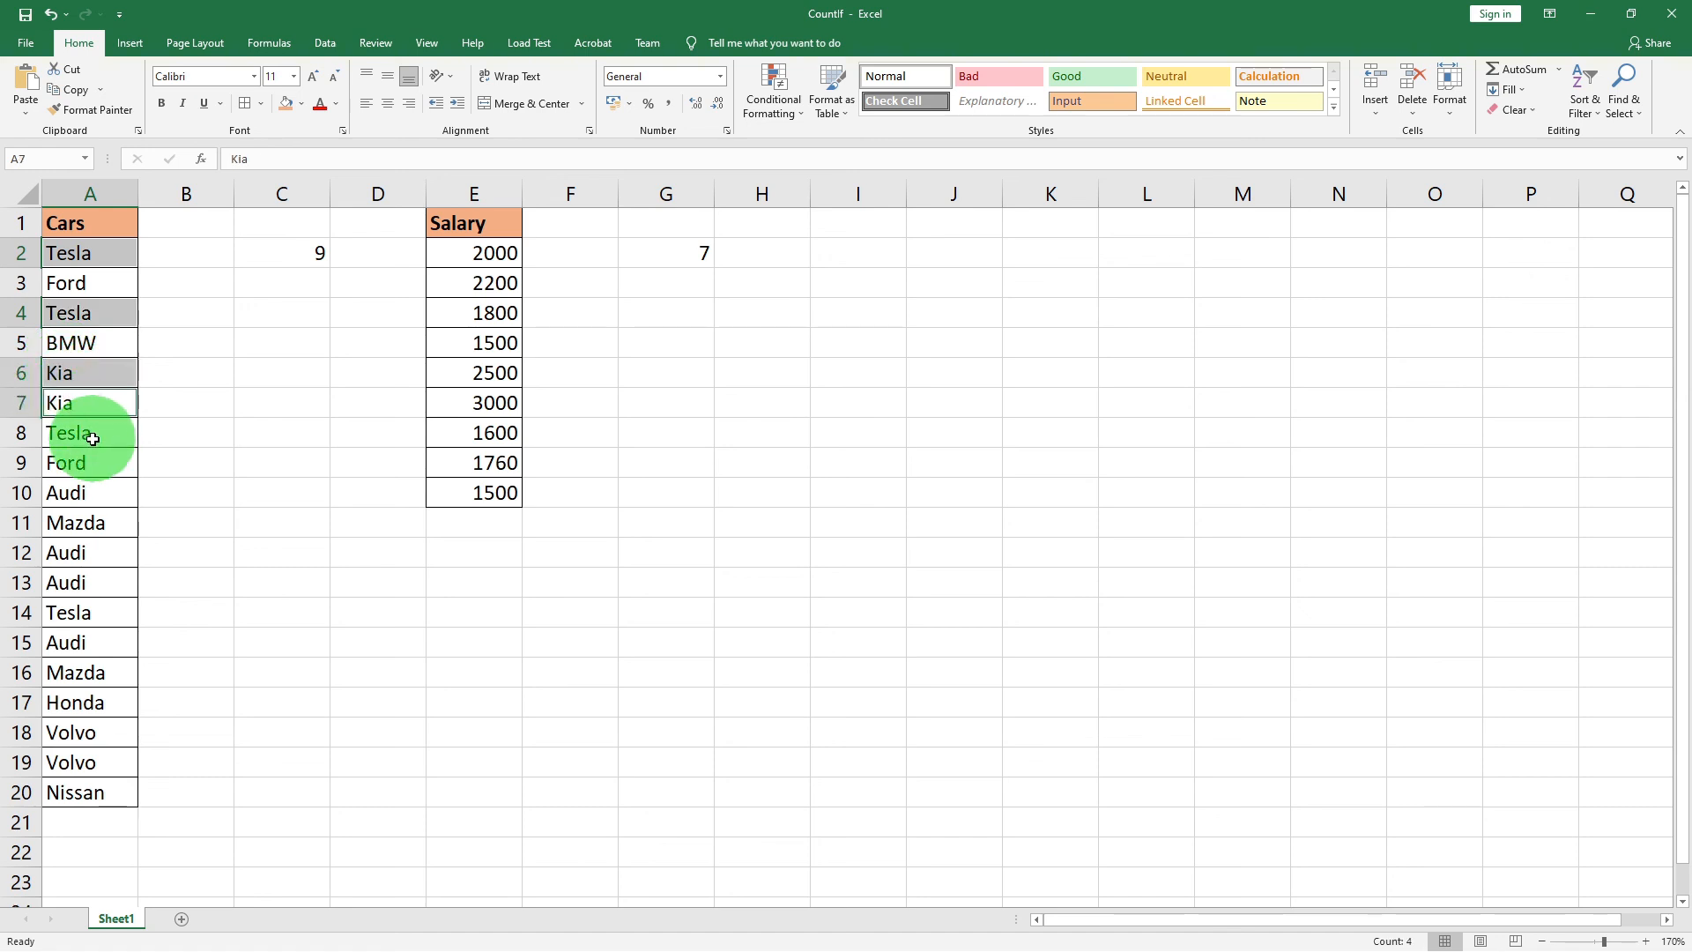
pyautogui.keyDown('ctrl'); pyautogui.click(104, 433); pyautogui.keyUp('ctrl')
pyautogui.keyDown('ctrl'); pyautogui.click(102, 521); pyautogui.keyUp('ctrl')
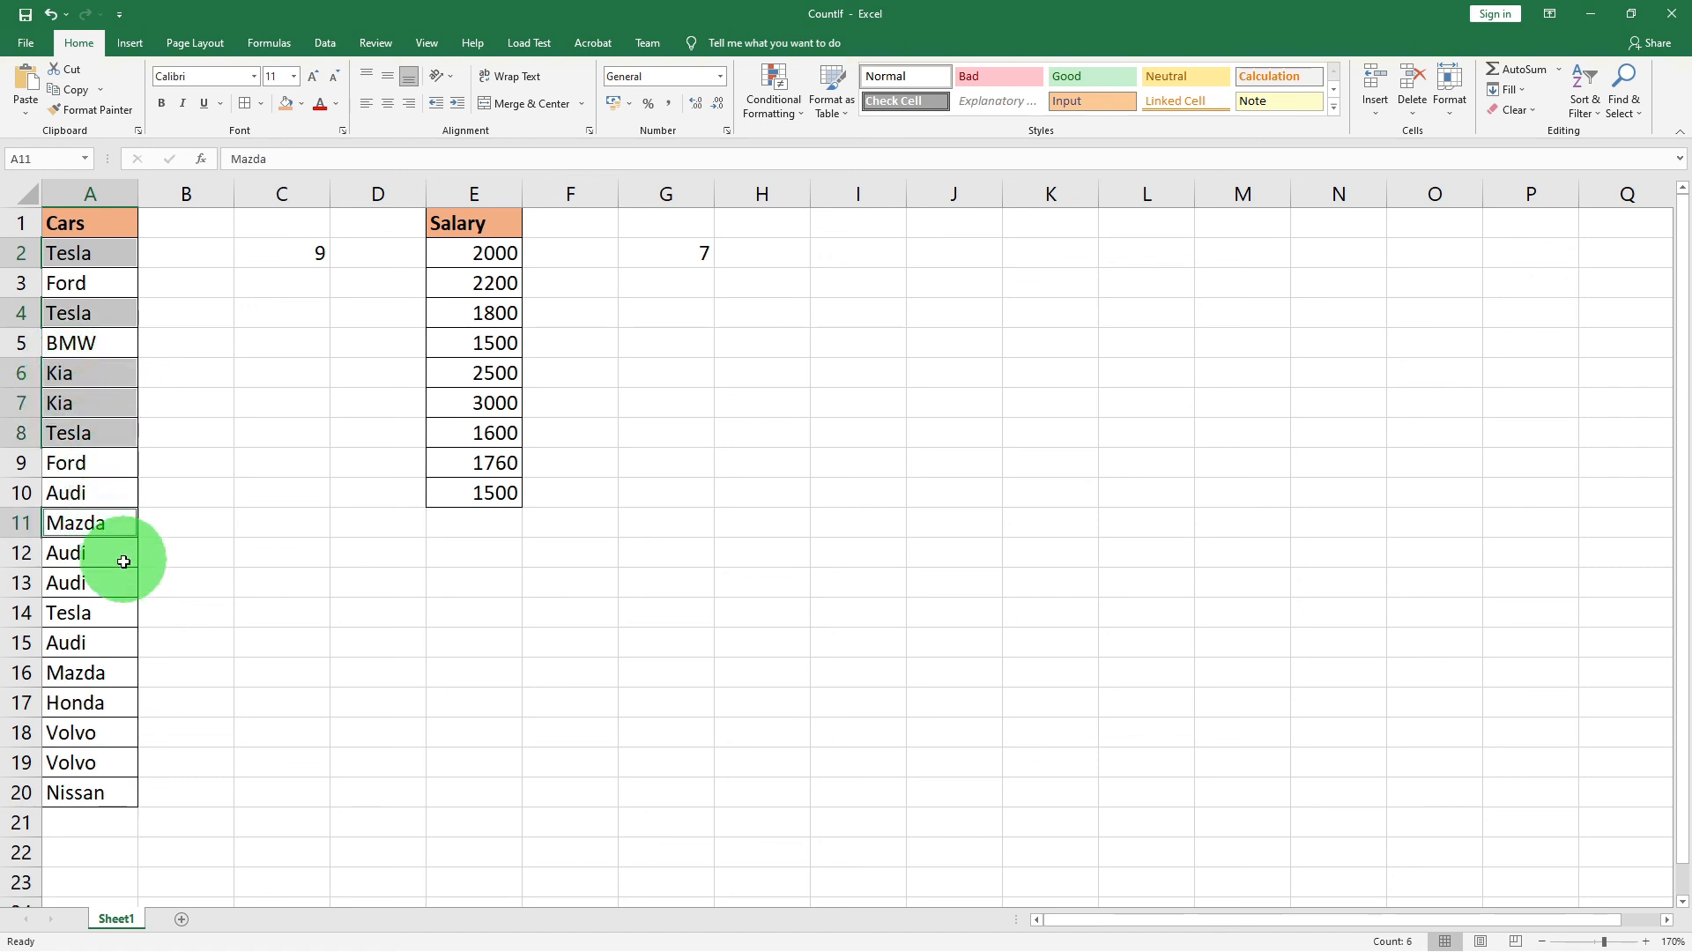
pyautogui.keyDown('ctrl'); pyautogui.click(110, 612); pyautogui.keyUp('ctrl')
pyautogui.keyDown('ctrl'); pyautogui.click(84, 675); pyautogui.keyUp('ctrl')
pyautogui.keyDown('ctrl'); pyautogui.click(89, 702); pyautogui.keyUp('ctrl')
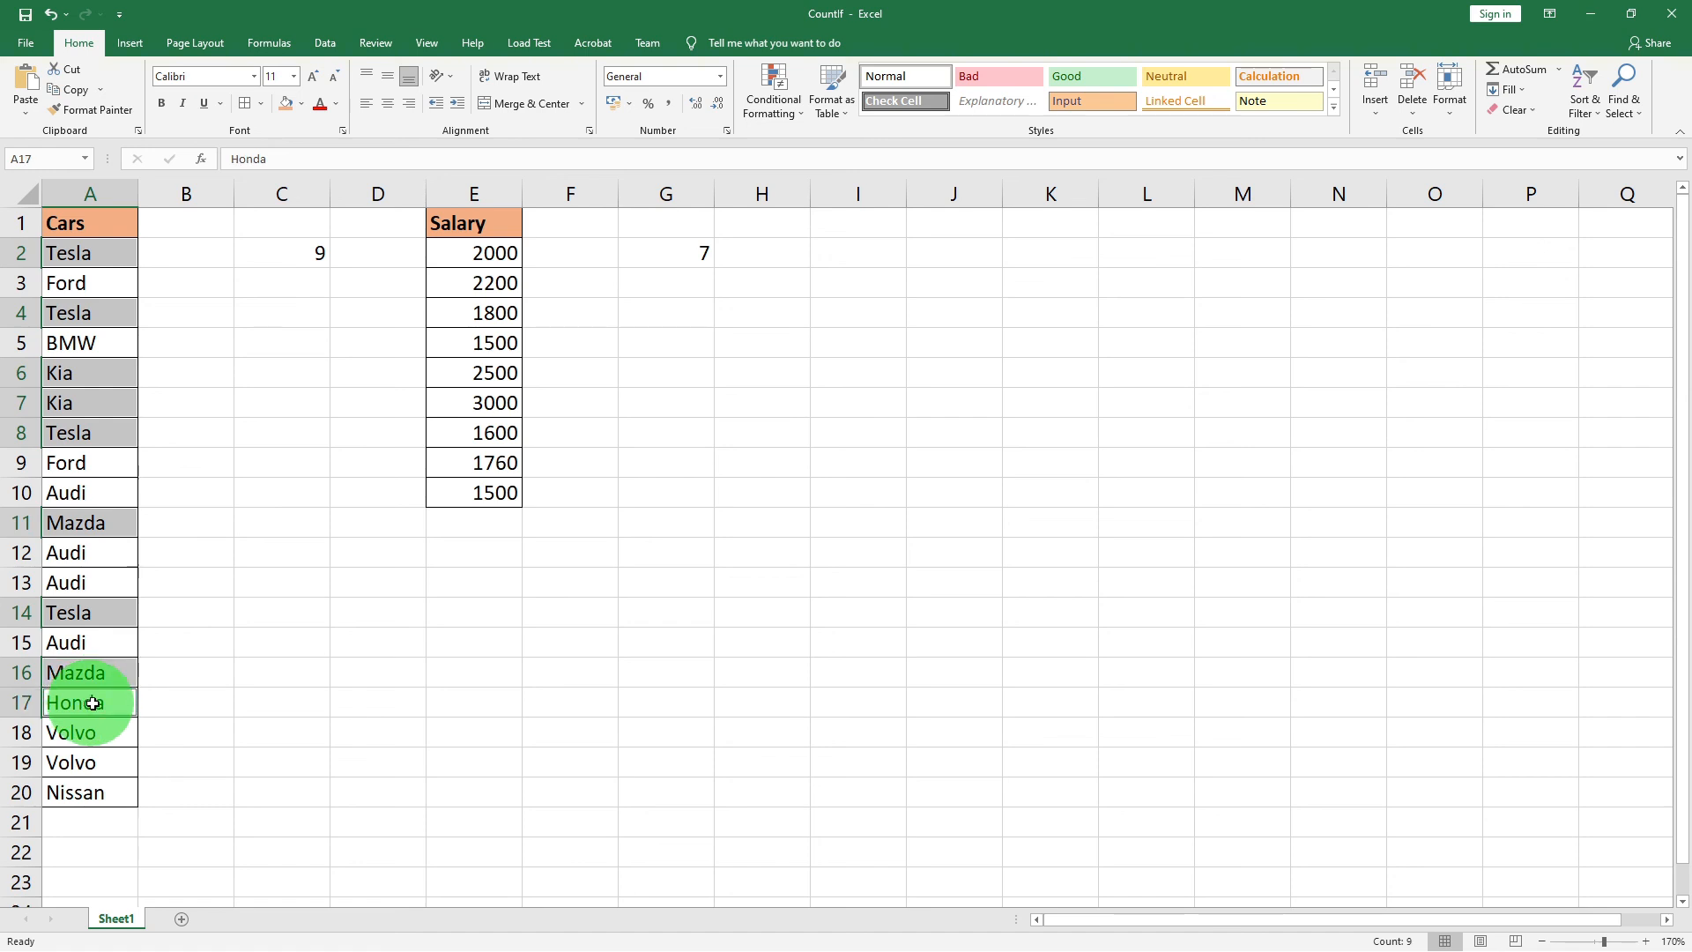
pyautogui.click(257, 393)
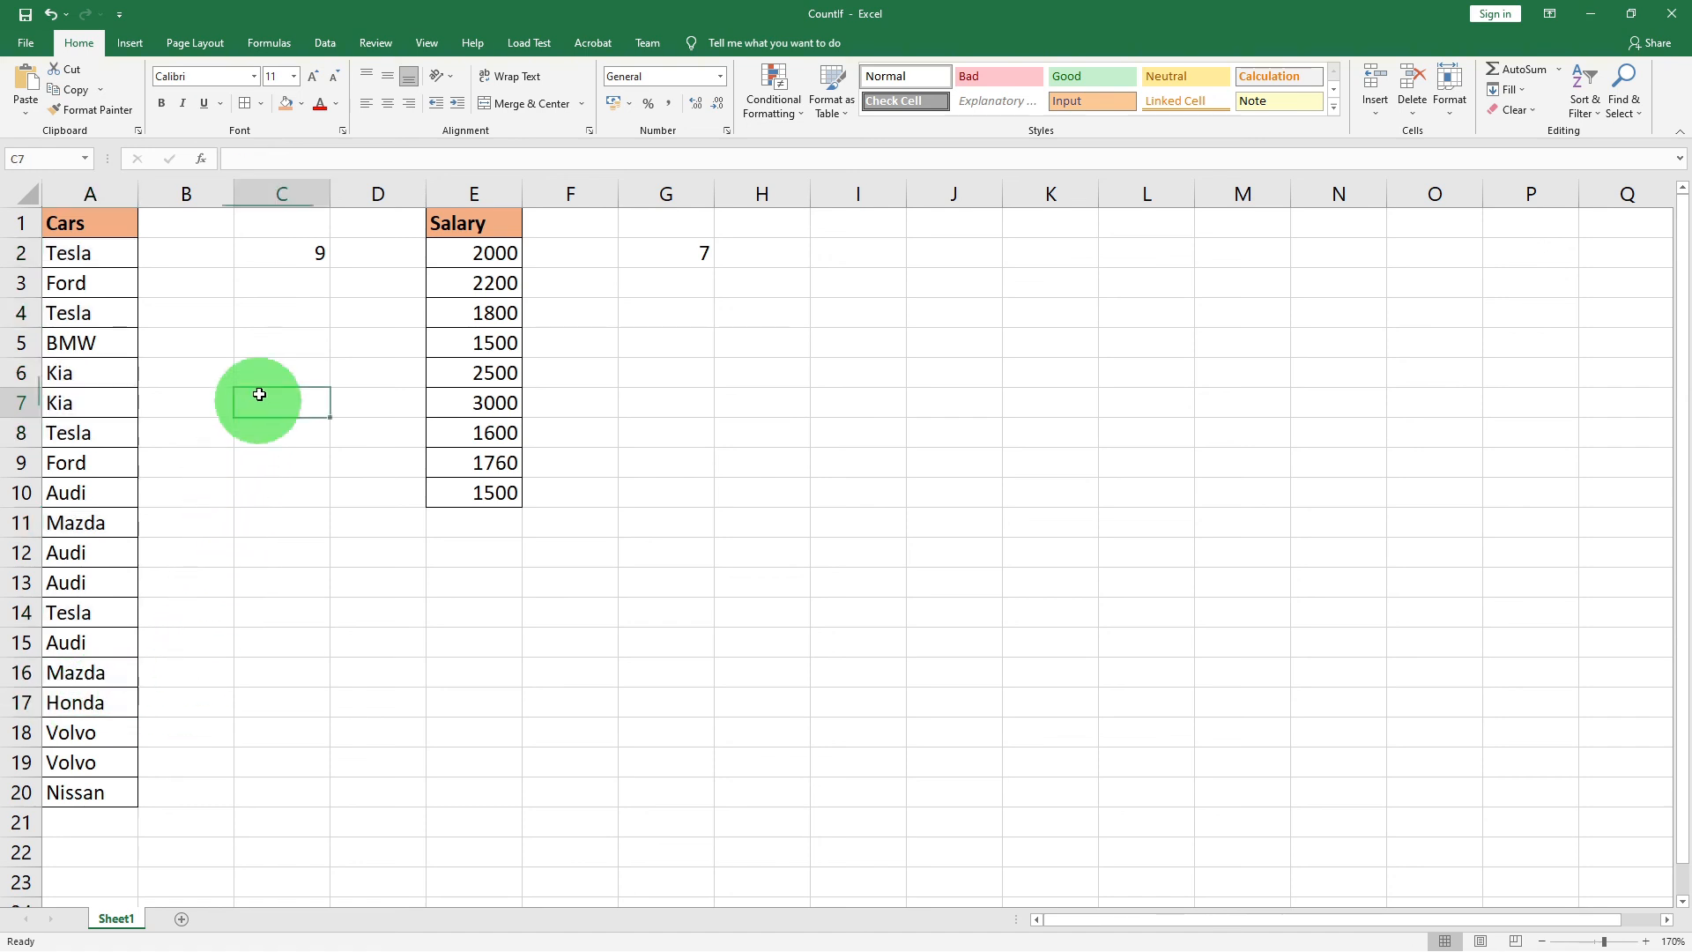
pyautogui.click(287, 255)
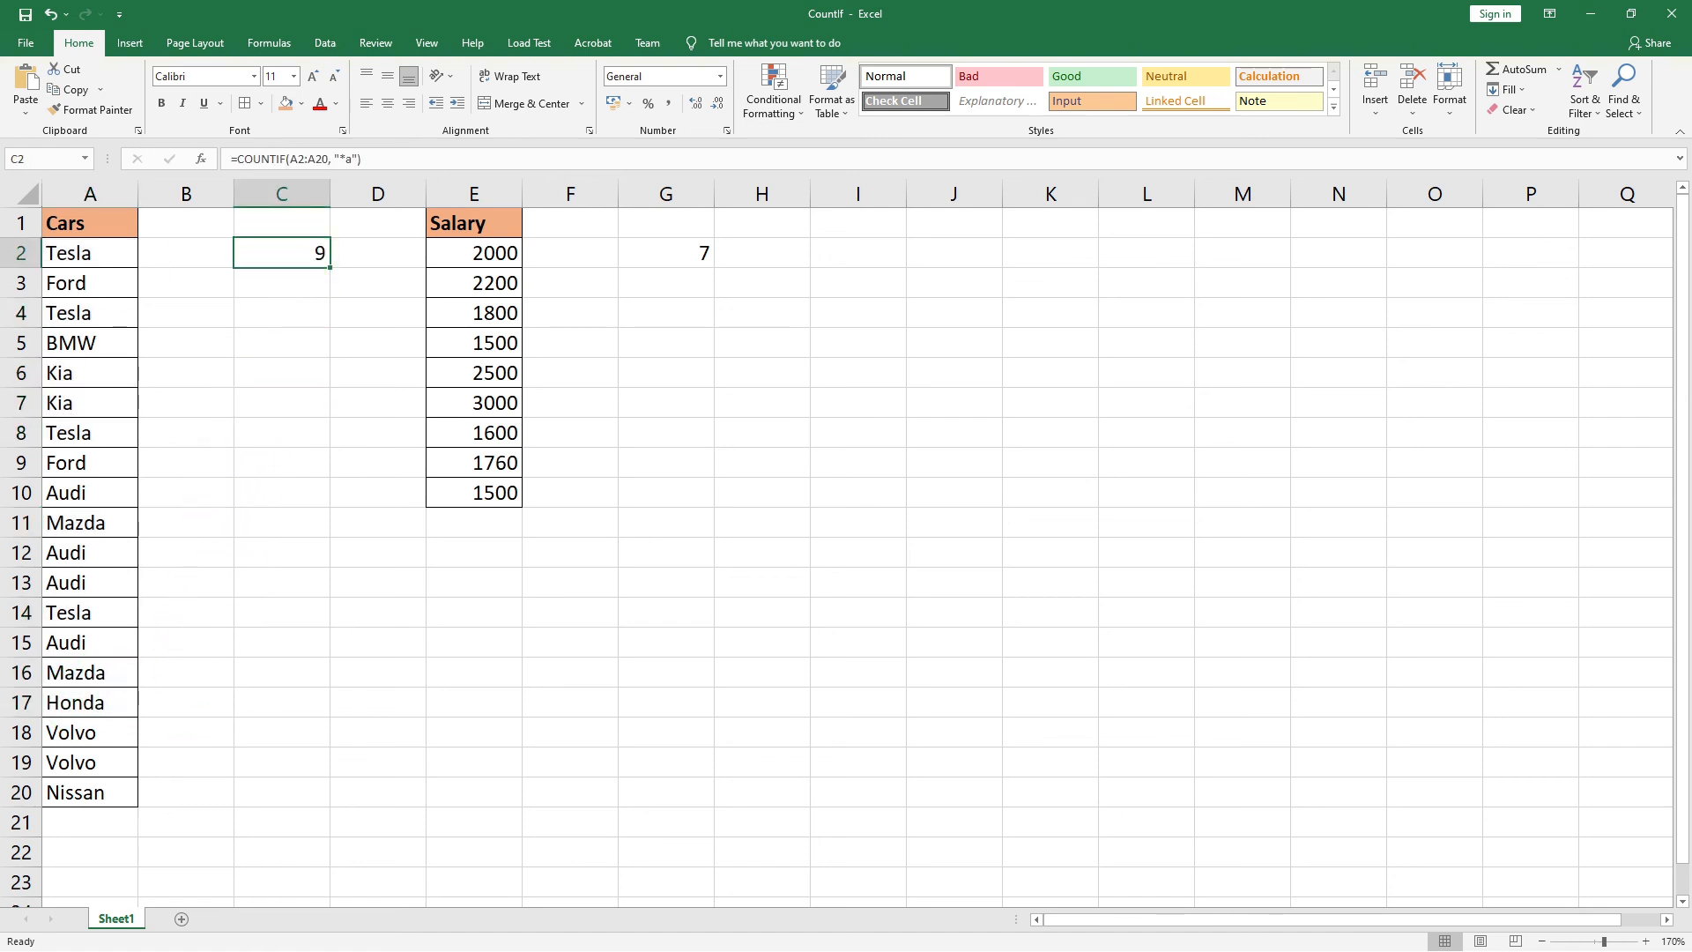